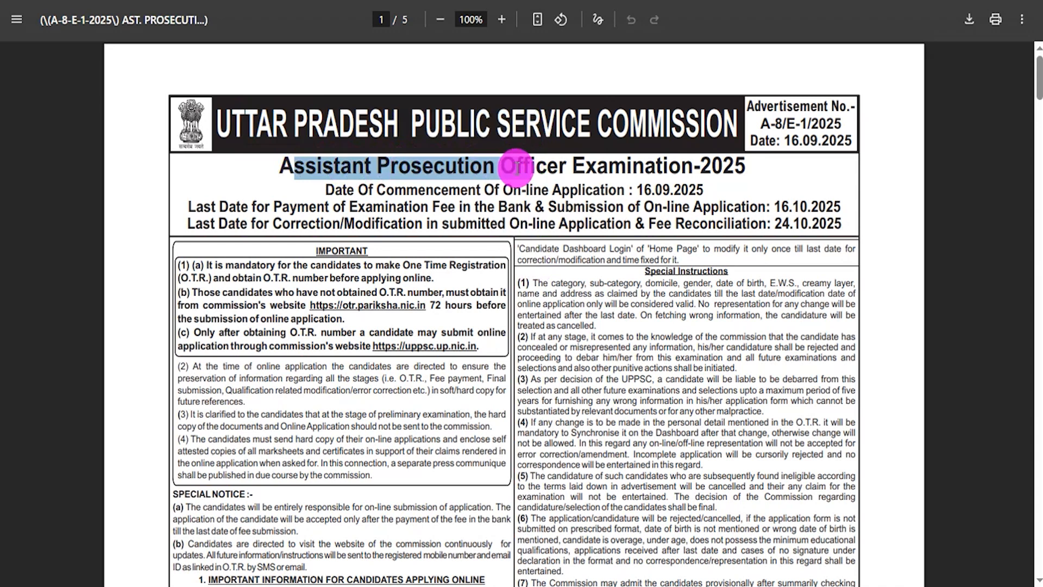
Step: Switch to the commission's website and browse through the homepage banner photos
{"action": "left_click", "coordinate": [550, 293]}
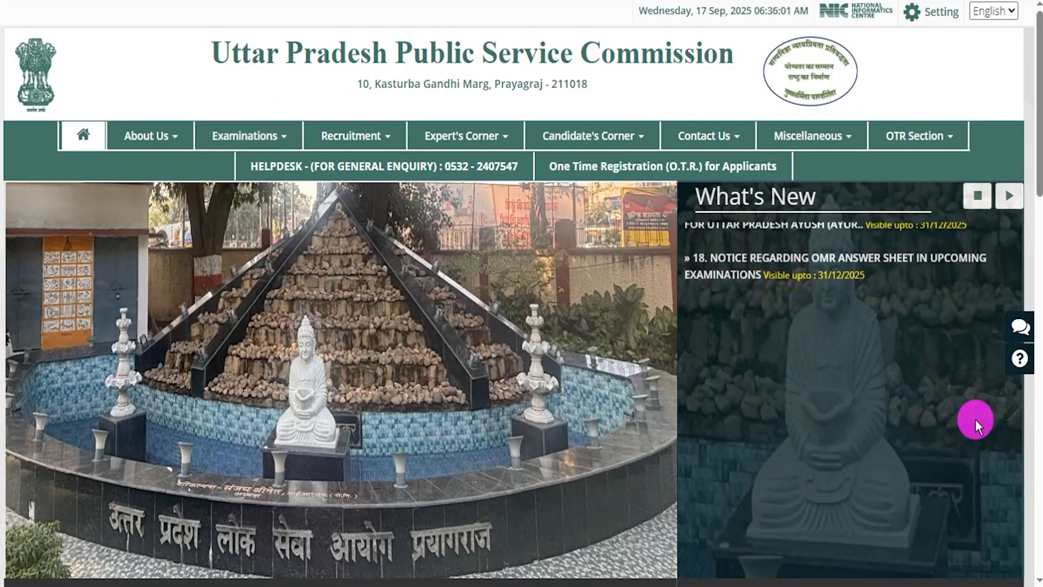
{"action": "left_click", "coordinate": [1004, 410]}
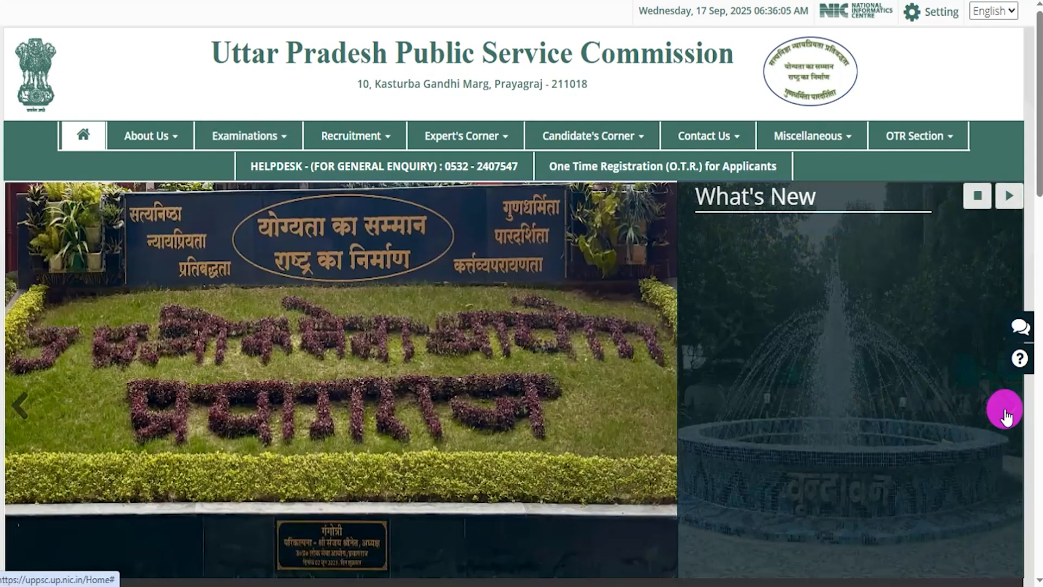
{"action": "left_click", "coordinate": [1004, 413]}
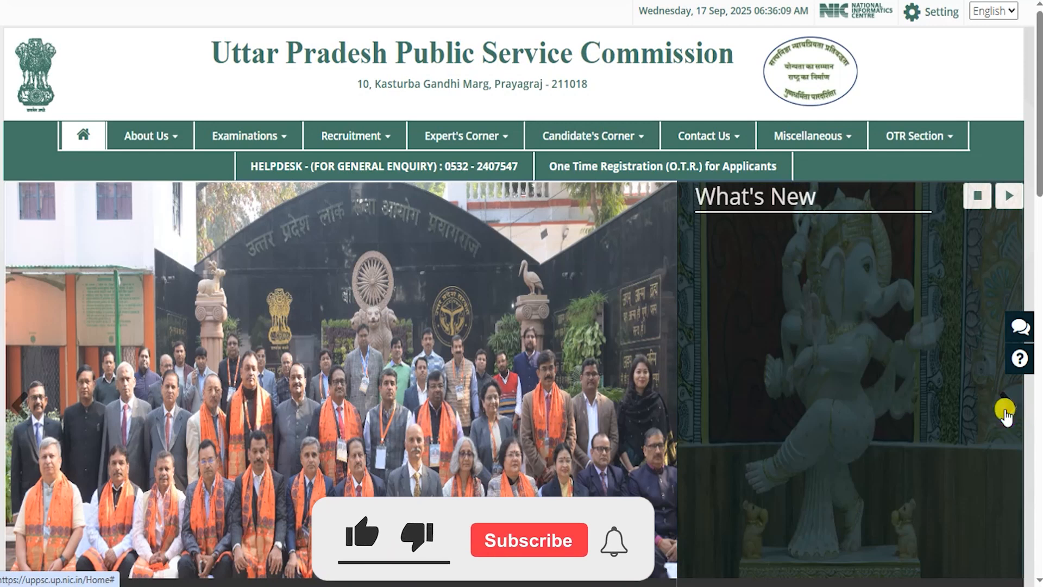
{"action": "left_click", "coordinate": [1004, 413]}
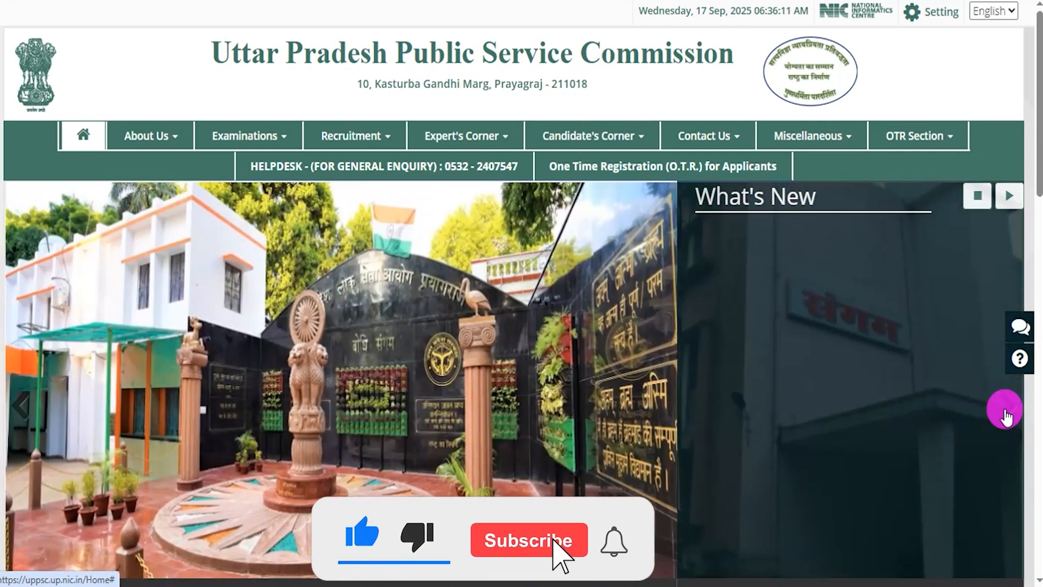
{"action": "left_click", "coordinate": [1011, 412]}
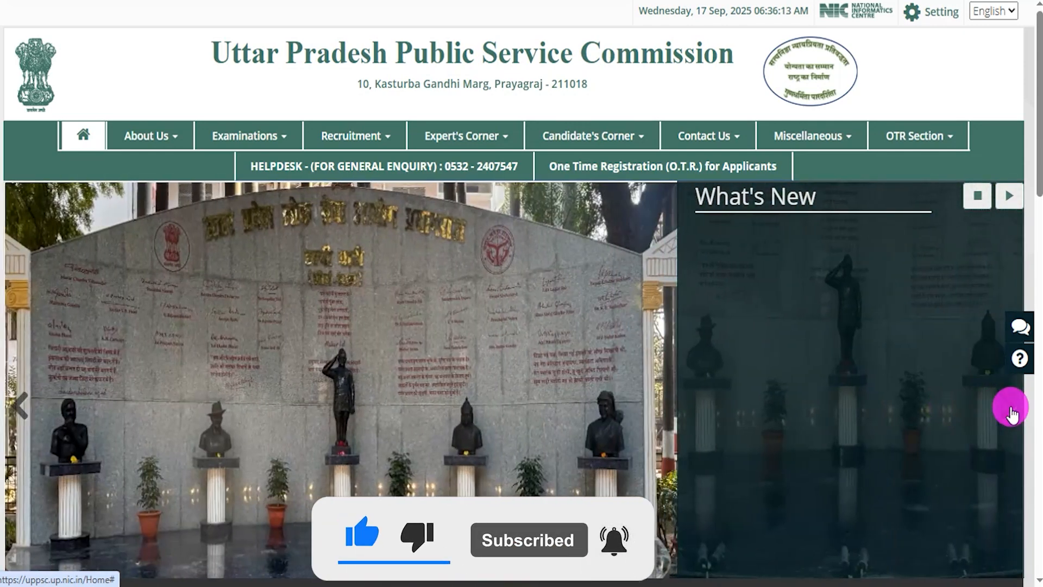
{"action": "left_click", "coordinate": [1010, 412]}
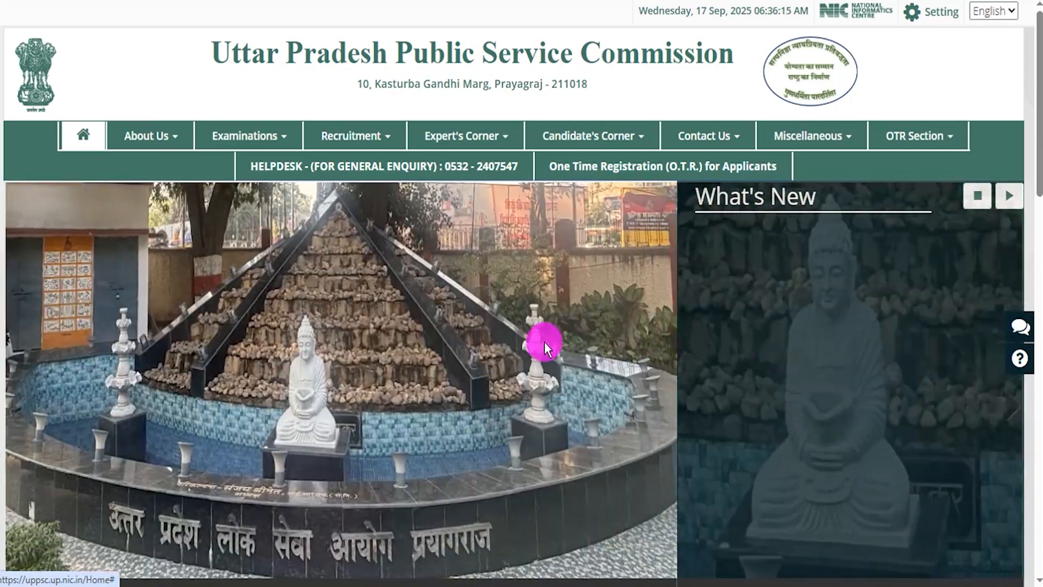
Step: Look over the commission's homepage sections from the recruitment dashboard to the footer, including the main navigation
{"action": "scroll", "coordinate": [454, 377], "scroll_direction": "down", "scroll_amount": 10}
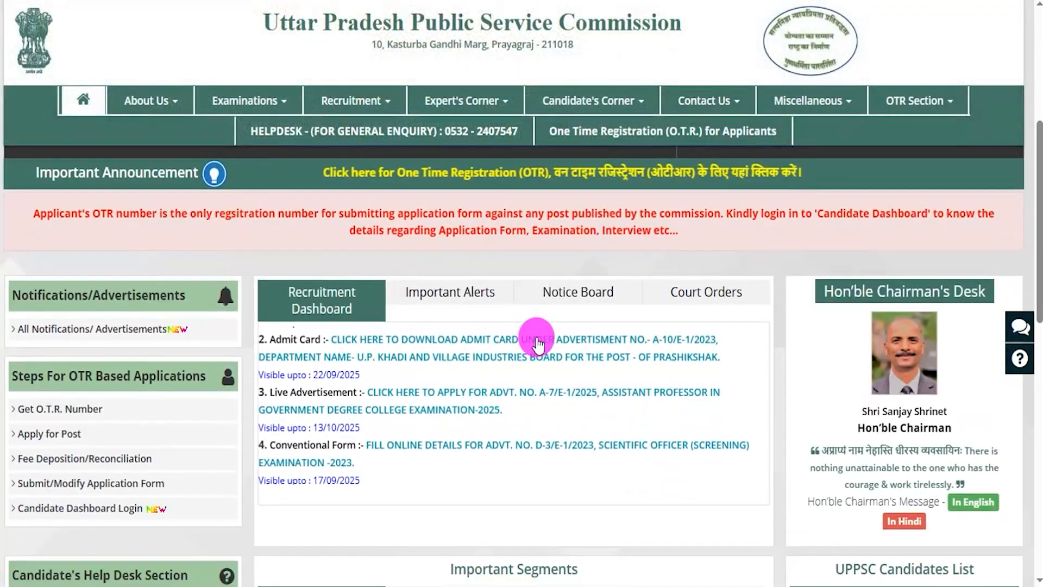
{"action": "scroll", "coordinate": [537, 336], "scroll_direction": "down", "scroll_amount": 7}
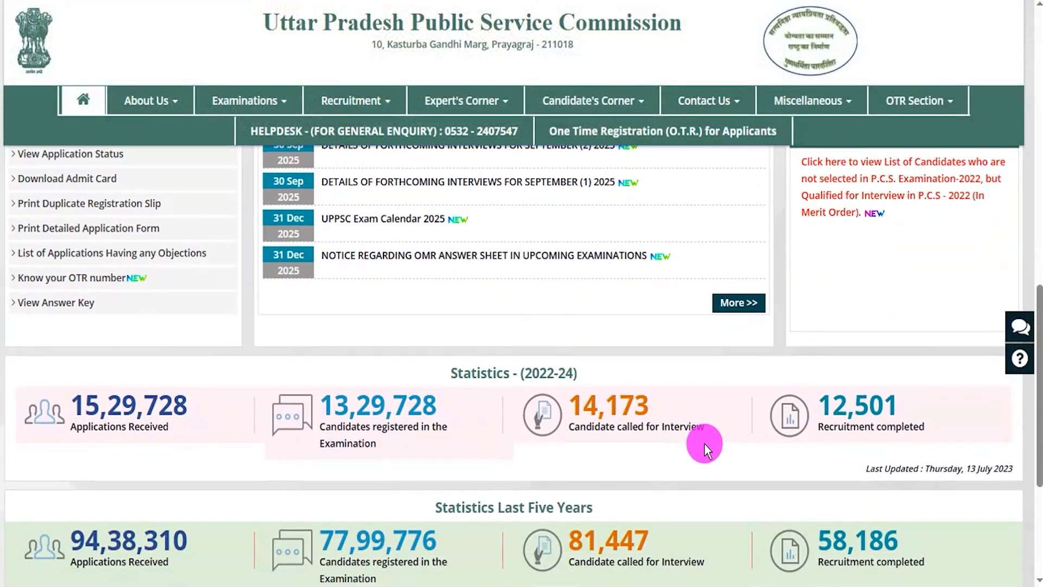
{"action": "scroll", "coordinate": [705, 442], "scroll_direction": "down", "scroll_amount": 4}
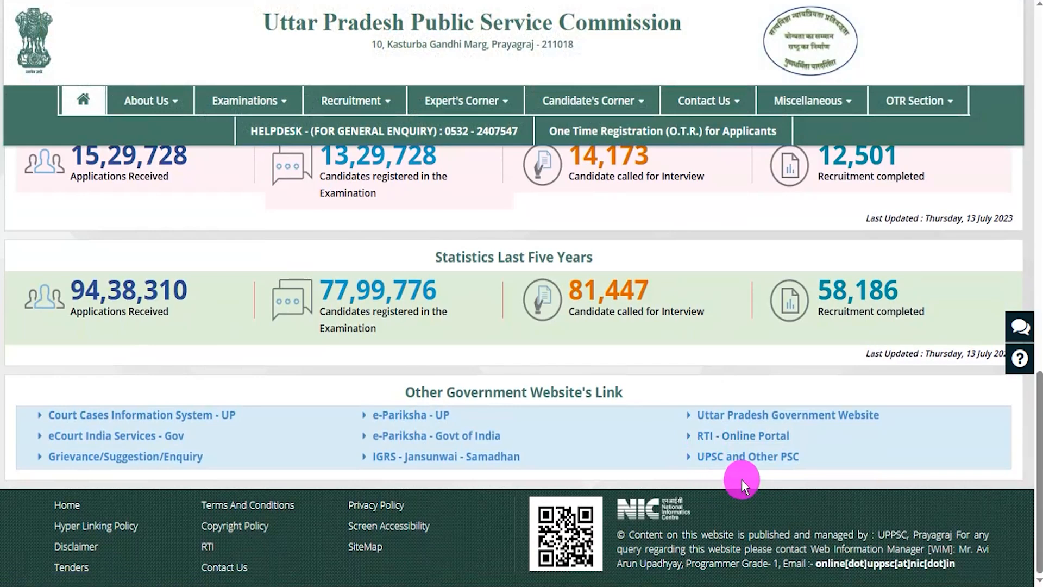
{"action": "scroll", "coordinate": [742, 479], "scroll_direction": "up", "scroll_amount": 3}
{"action": "scroll", "coordinate": [741, 479], "scroll_direction": "up", "scroll_amount": 5}
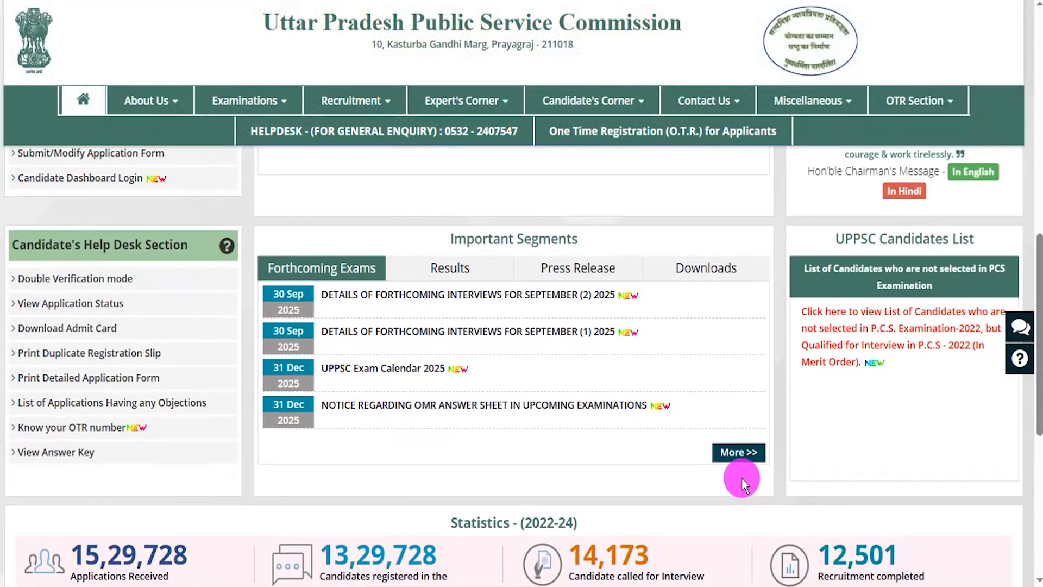
{"action": "scroll", "coordinate": [742, 478], "scroll_direction": "up", "scroll_amount": 3}
{"action": "scroll", "coordinate": [741, 477], "scroll_direction": "up", "scroll_amount": 7}
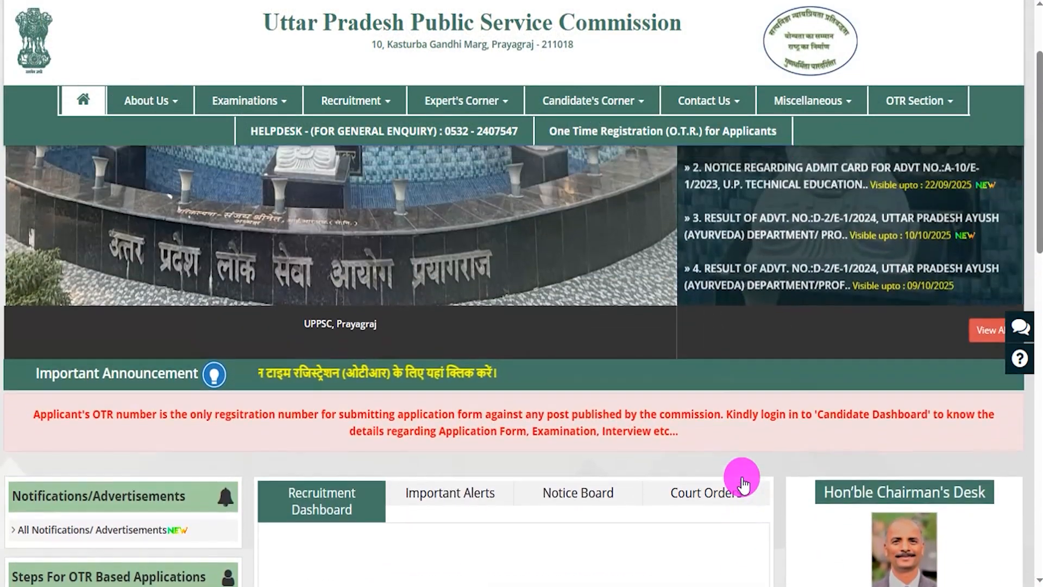
{"action": "scroll", "coordinate": [741, 477], "scroll_direction": "up", "scroll_amount": 4}
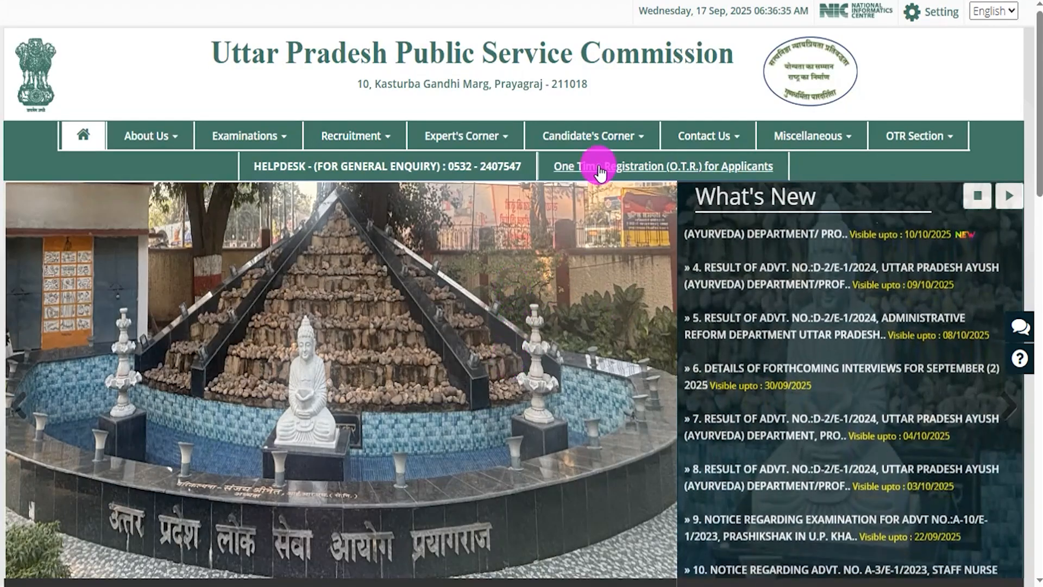
{"action": "mouse_move", "coordinate": [586, 136]}
{"action": "mouse_move", "coordinate": [384, 140]}
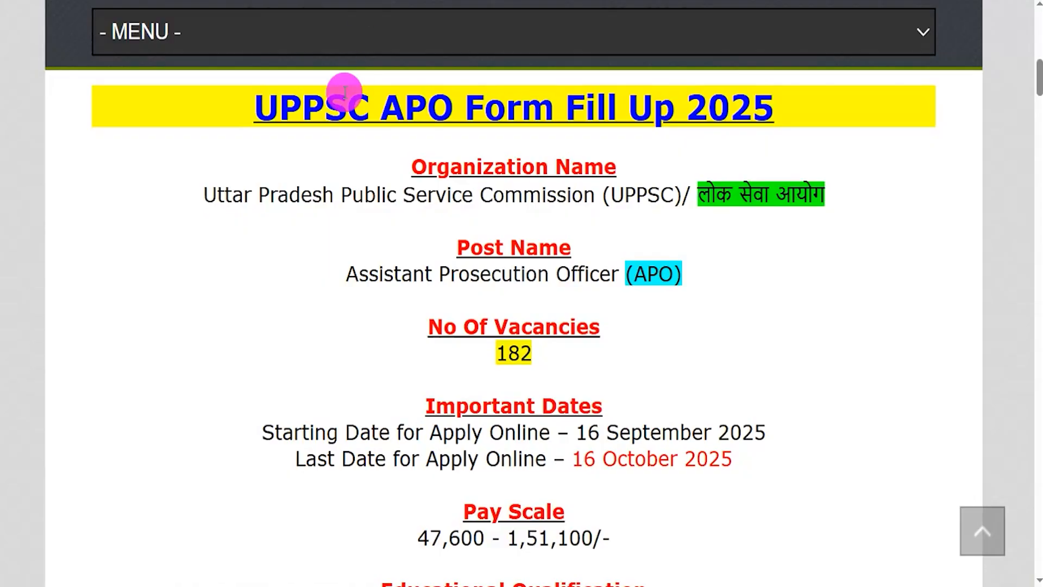
Step: On the UPPSC APO Form Fill Up 2025 page, highlight the title, organization, post name, vacancies and application dates while reading
{"action": "left_click_drag", "start_coordinate": [277, 103], "coordinate": [701, 111]}
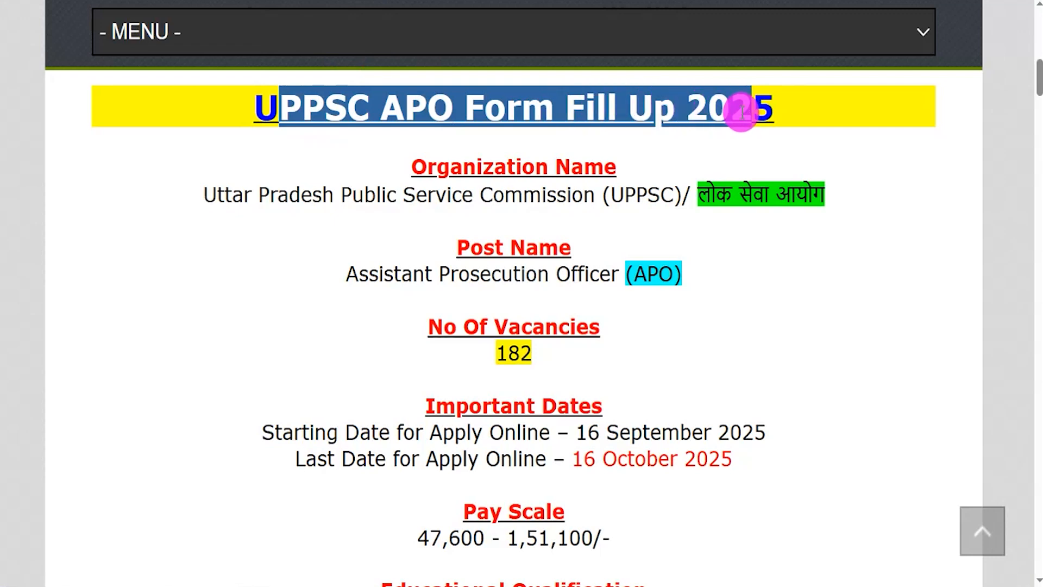
{"action": "left_click_drag", "start_coordinate": [216, 195], "coordinate": [598, 224]}
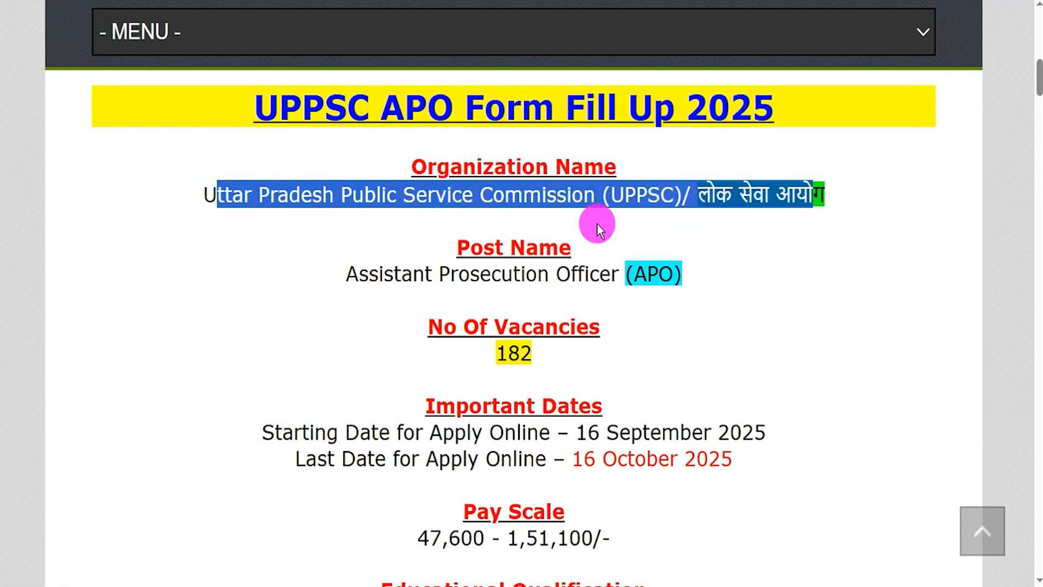
{"action": "left_click_drag", "start_coordinate": [359, 273], "coordinate": [673, 273]}
{"action": "left_click_drag", "start_coordinate": [497, 352], "coordinate": [537, 356]}
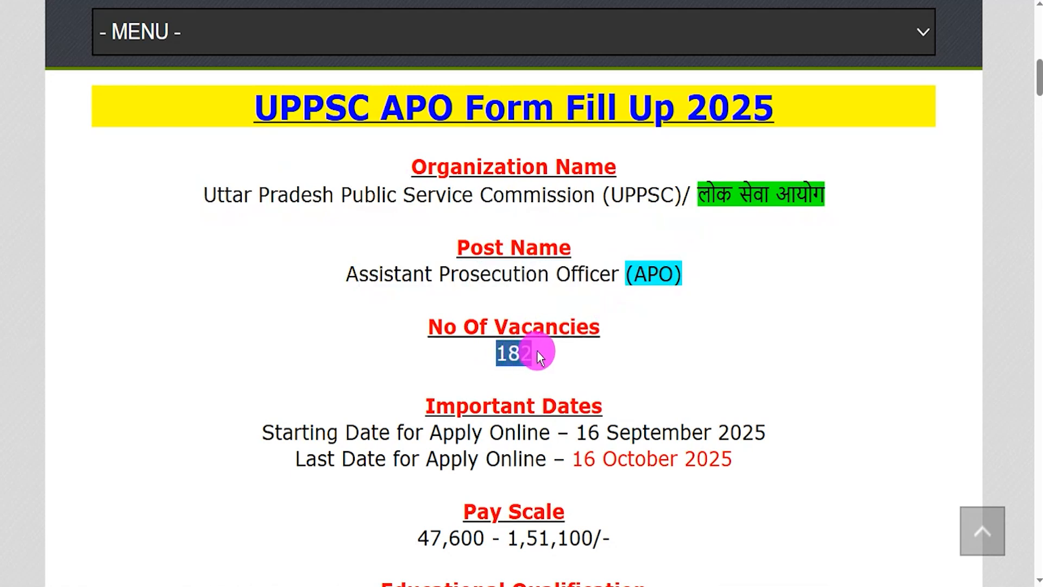
{"action": "scroll", "coordinate": [538, 353], "scroll_direction": "down", "scroll_amount": 1}
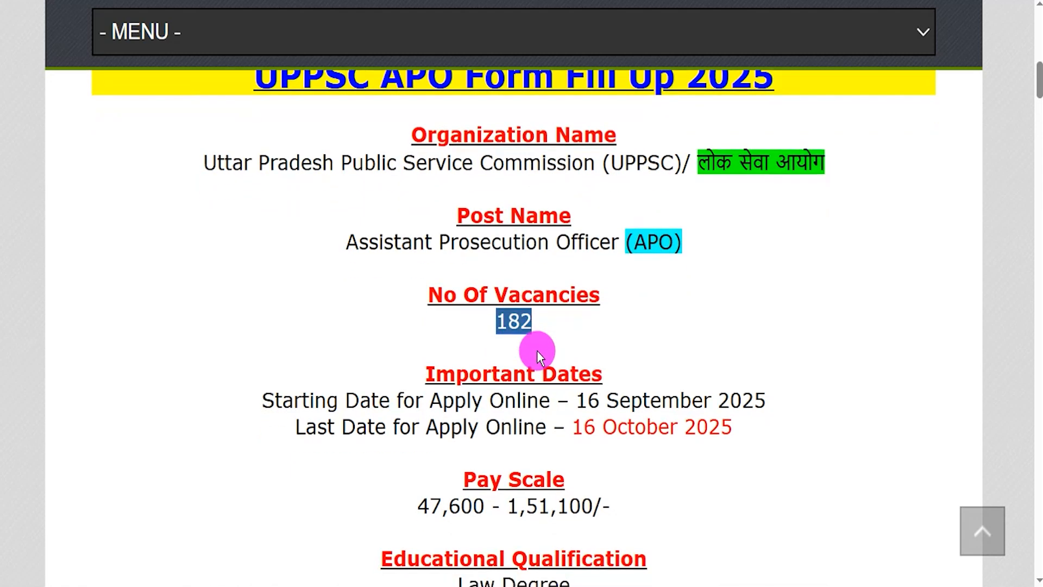
{"action": "scroll", "coordinate": [537, 352], "scroll_direction": "down", "scroll_amount": 2}
{"action": "scroll", "coordinate": [536, 350], "scroll_direction": "down", "scroll_amount": 1}
{"action": "left_click_drag", "start_coordinate": [587, 304], "coordinate": [713, 304]}
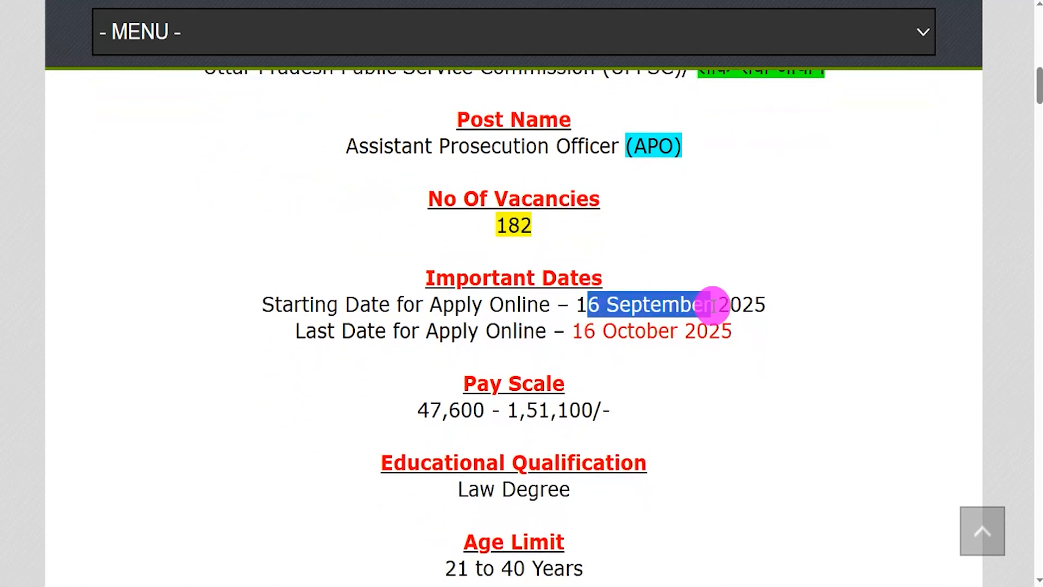
{"action": "left_click_drag", "start_coordinate": [582, 331], "coordinate": [678, 333]}
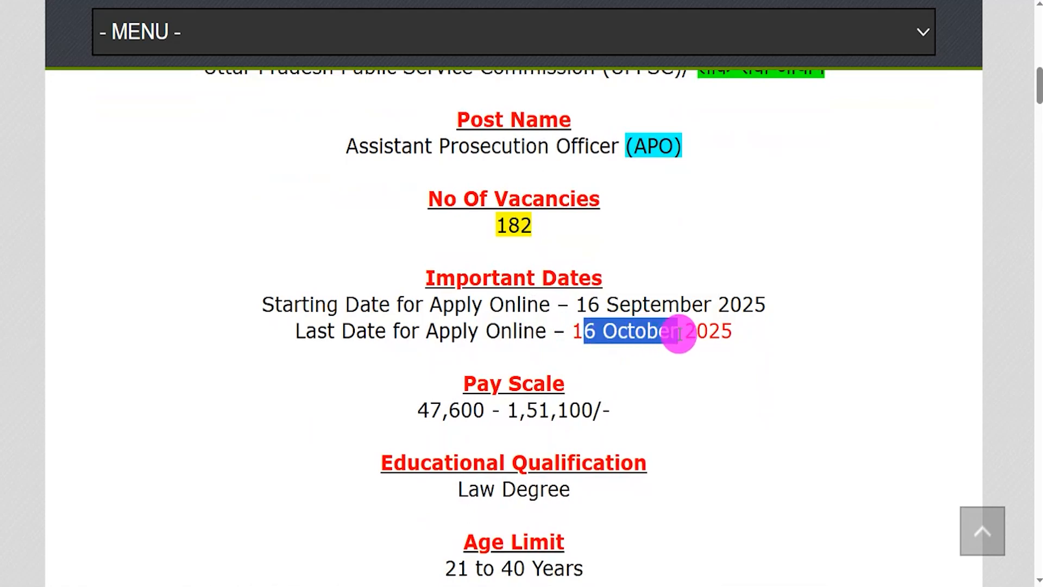
Step: Read and highlight the pay scale, educational qualification and age limit for the APO post
{"action": "scroll", "coordinate": [655, 289], "scroll_direction": "down", "scroll_amount": 4}
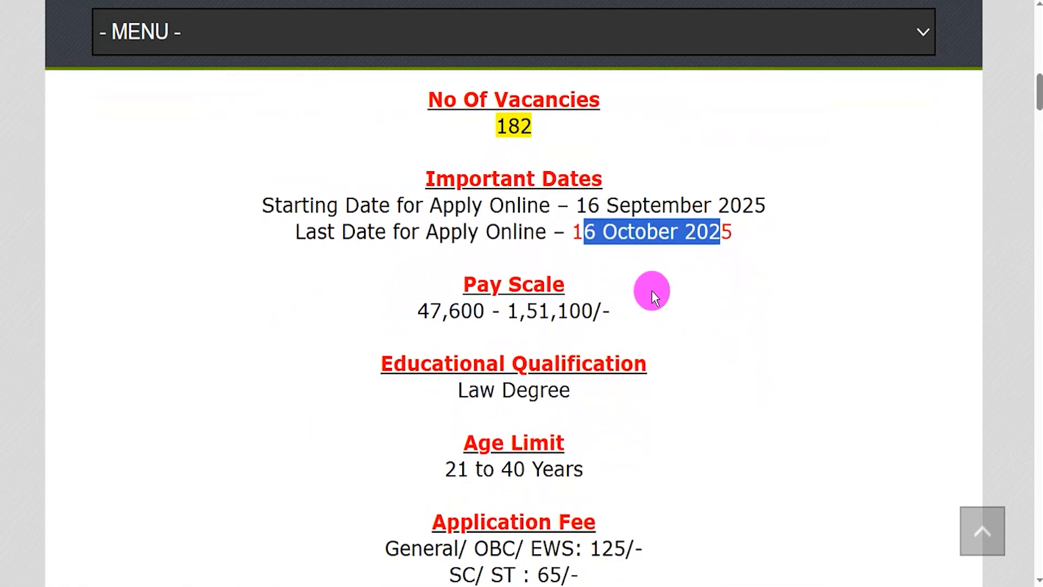
{"action": "scroll", "coordinate": [651, 290], "scroll_direction": "down", "scroll_amount": 1}
{"action": "left_click_drag", "start_coordinate": [442, 217], "coordinate": [561, 220]}
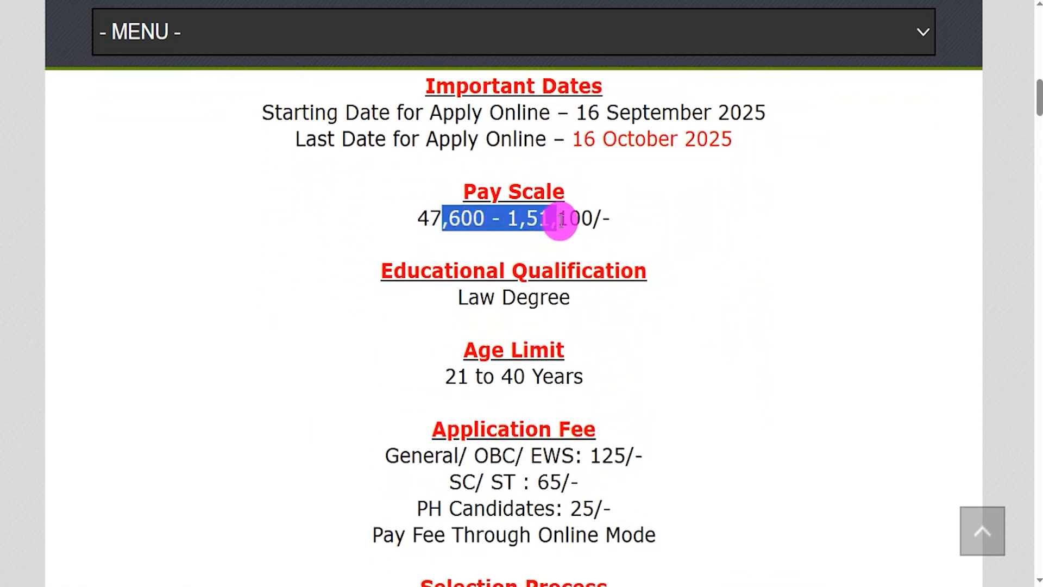
{"action": "scroll", "coordinate": [585, 220], "scroll_direction": "down", "scroll_amount": 3}
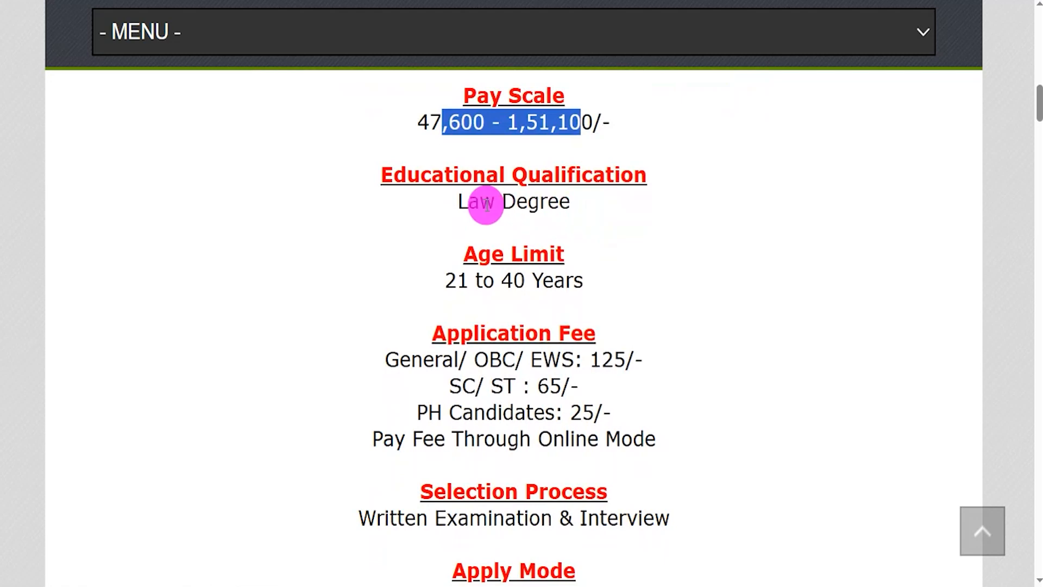
{"action": "left_click_drag", "start_coordinate": [469, 202], "coordinate": [552, 202]}
{"action": "scroll", "coordinate": [552, 203], "scroll_direction": "down", "scroll_amount": 2}
{"action": "left_click_drag", "start_coordinate": [457, 216], "coordinate": [484, 216]}
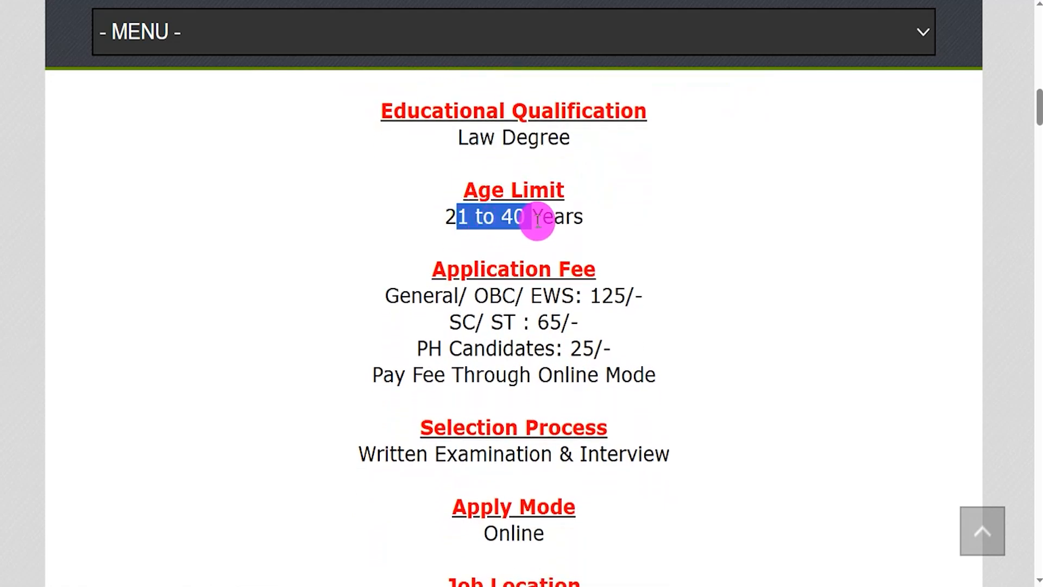
Step: Read and highlight the application fee for each candidate category and the fee payment mode
{"action": "scroll", "coordinate": [547, 234], "scroll_direction": "down", "scroll_amount": 1}
{"action": "left_click_drag", "start_coordinate": [411, 264], "coordinate": [527, 265]}
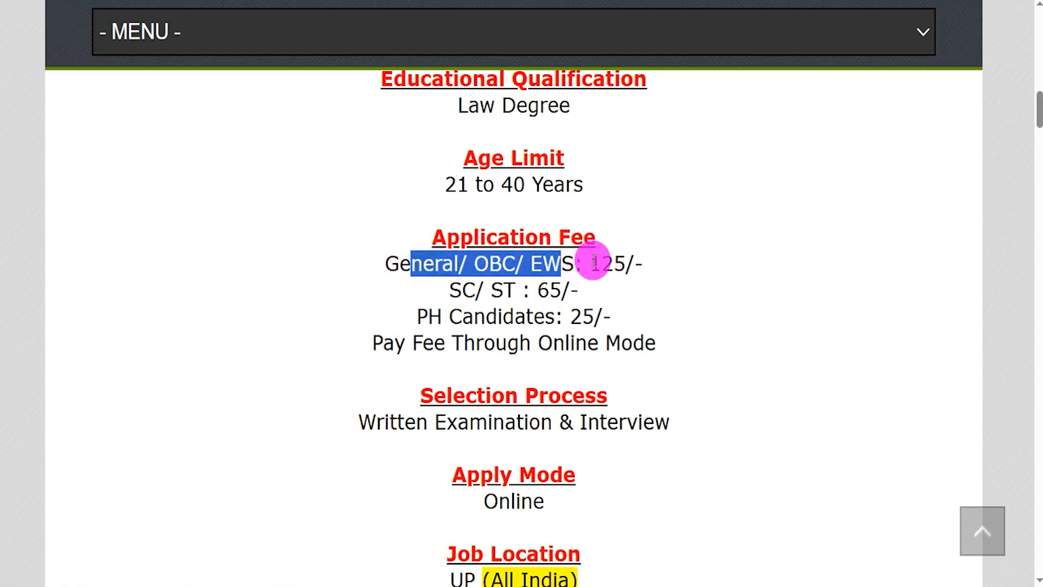
{"action": "left_click_drag", "start_coordinate": [601, 263], "coordinate": [614, 261]}
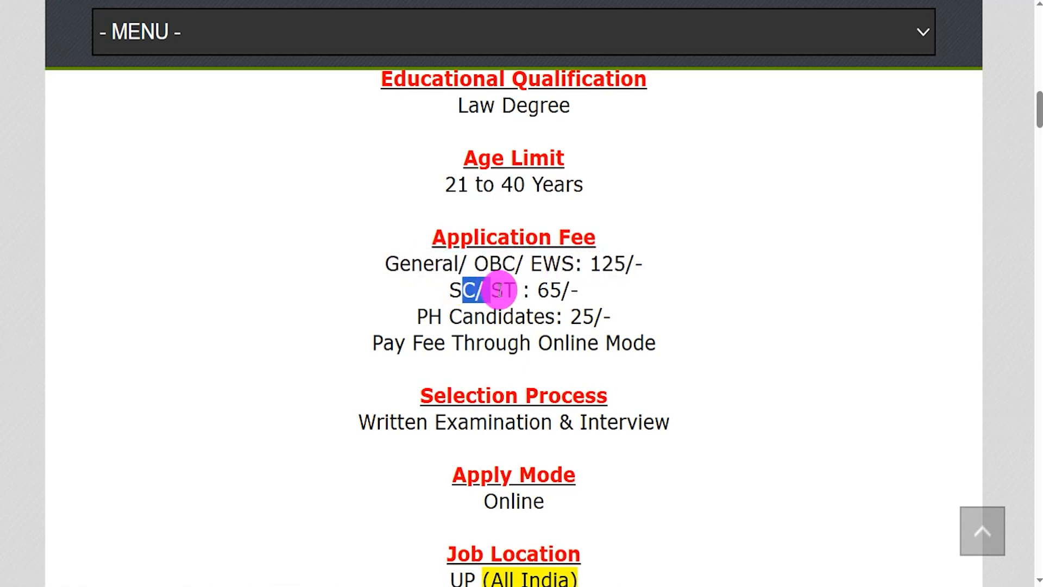
{"action": "left_click_drag", "start_coordinate": [549, 289], "coordinate": [561, 290]}
{"action": "left_click_drag", "start_coordinate": [426, 313], "coordinate": [498, 315]}
{"action": "left_click_drag", "start_coordinate": [571, 315], "coordinate": [592, 317]}
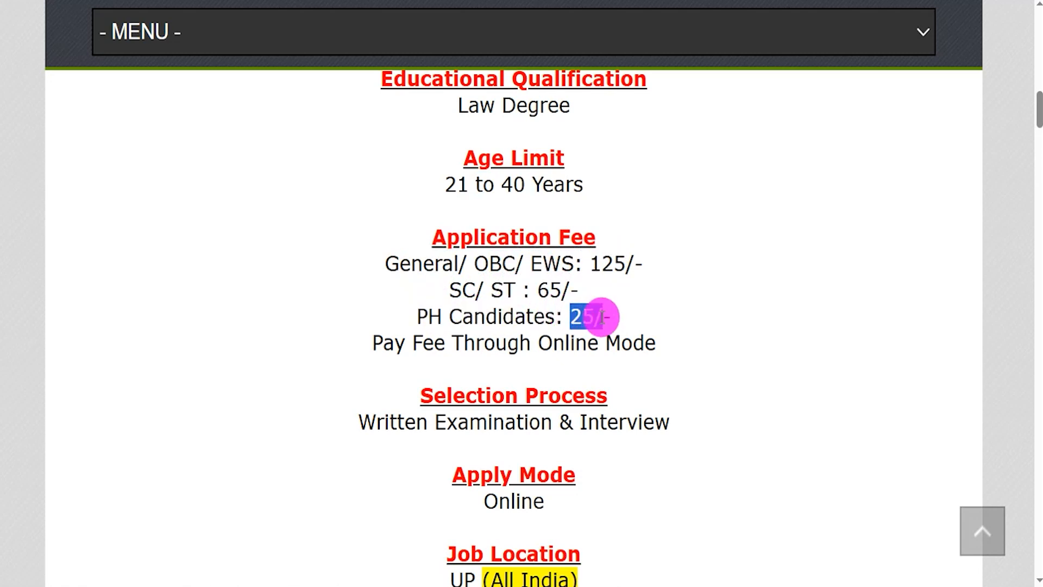
{"action": "scroll", "coordinate": [595, 301], "scroll_direction": "down", "scroll_amount": 1}
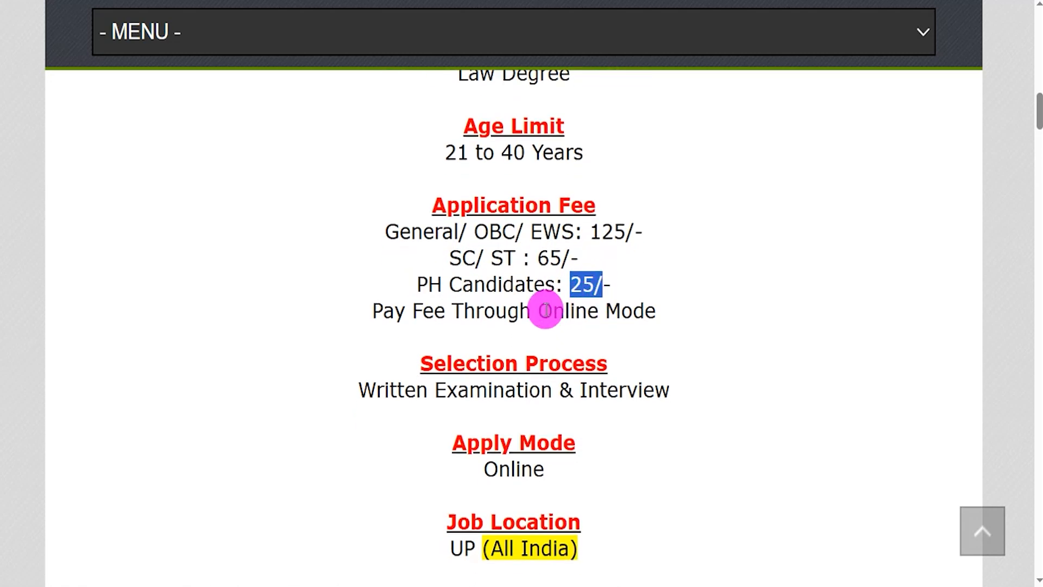
{"action": "left_click_drag", "start_coordinate": [540, 311], "coordinate": [597, 310]}
Step: Highlight the selection process, apply mode, job location and the English and Hindi notification links while reading
{"action": "scroll", "coordinate": [597, 311], "scroll_direction": "down", "scroll_amount": 3}
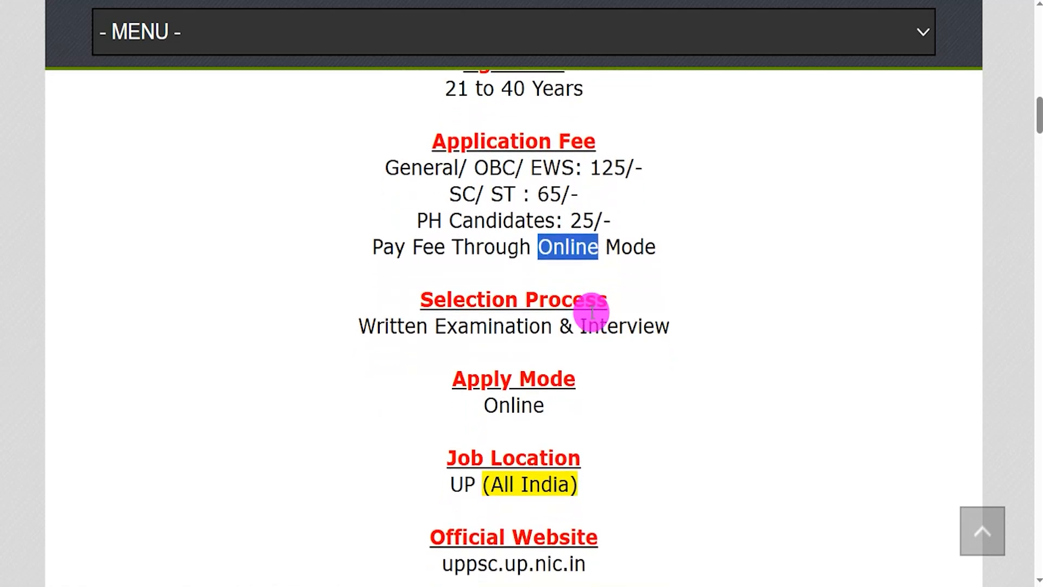
{"action": "left_click_drag", "start_coordinate": [384, 293], "coordinate": [569, 293]}
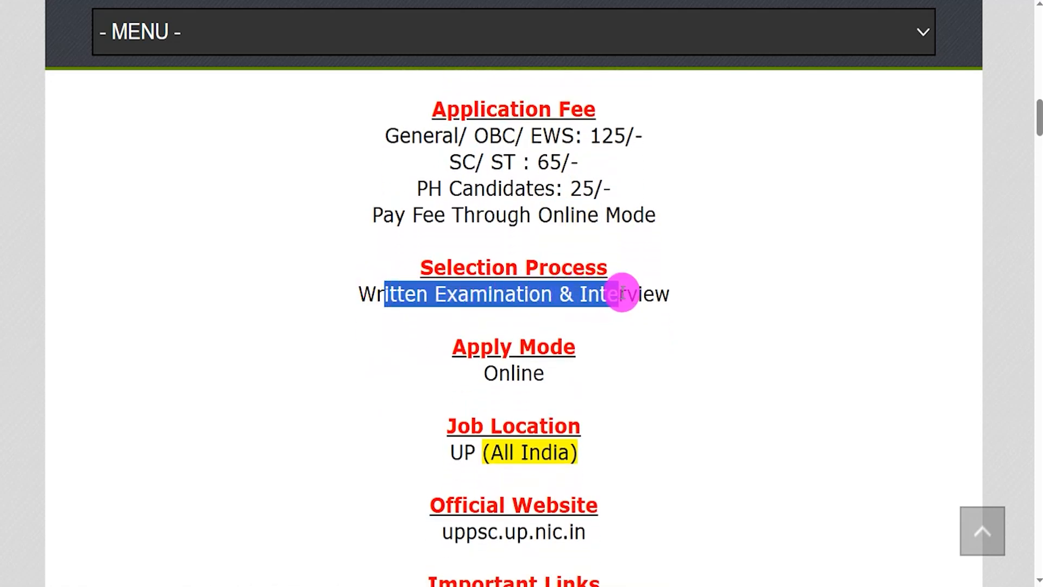
{"action": "left_click_drag", "start_coordinate": [491, 453], "coordinate": [542, 452]}
{"action": "left_click_drag", "start_coordinate": [499, 374], "coordinate": [542, 379]}
{"action": "scroll", "coordinate": [542, 378], "scroll_direction": "down", "scroll_amount": 1}
{"action": "scroll", "coordinate": [541, 375], "scroll_direction": "down", "scroll_amount": 4}
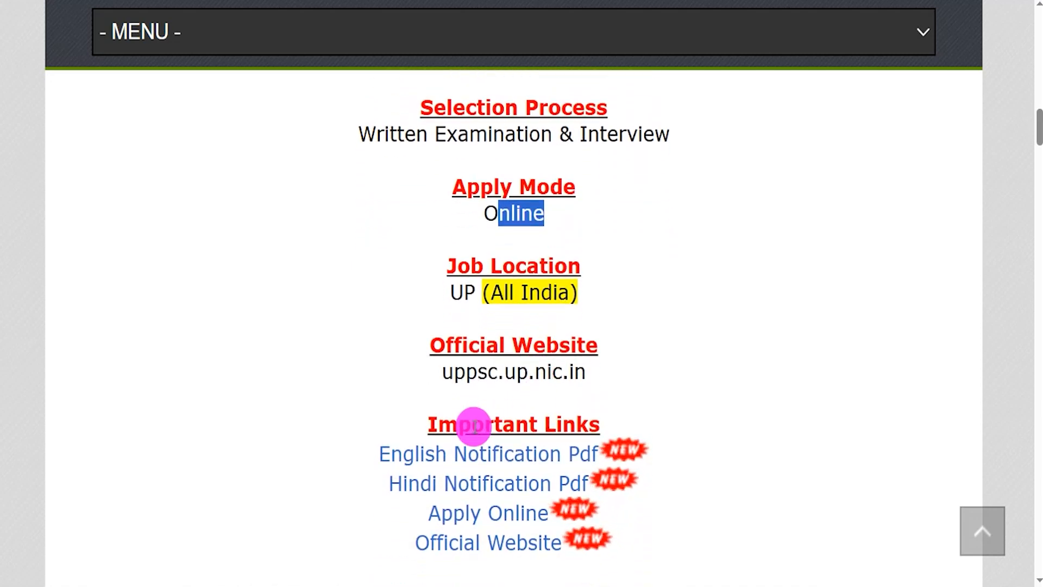
{"action": "left_click_drag", "start_coordinate": [439, 423], "coordinate": [600, 422]}
{"action": "left_click_drag", "start_coordinate": [360, 449], "coordinate": [600, 443]}
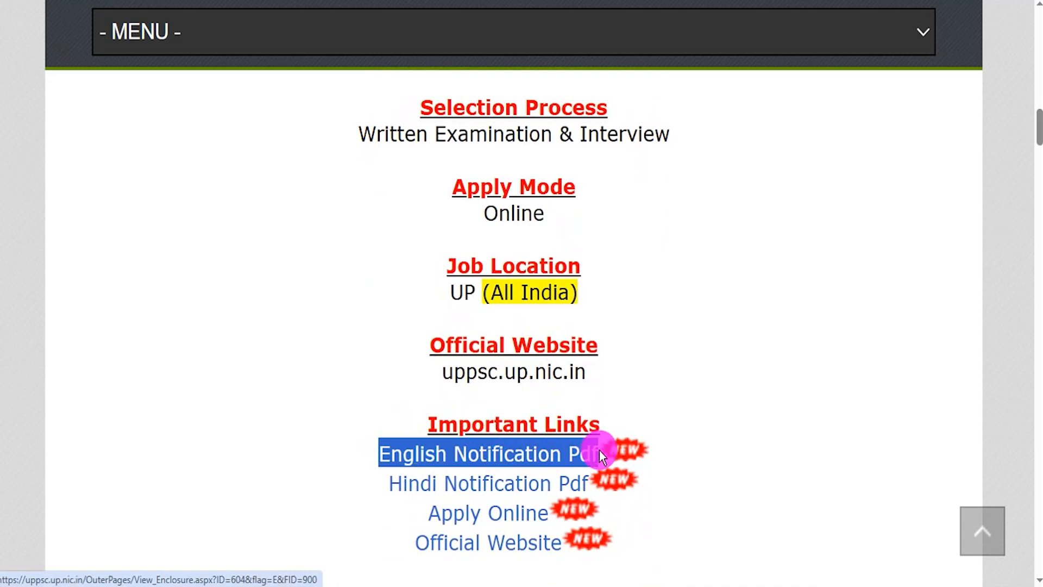
{"action": "left_click_drag", "start_coordinate": [393, 481], "coordinate": [585, 482]}
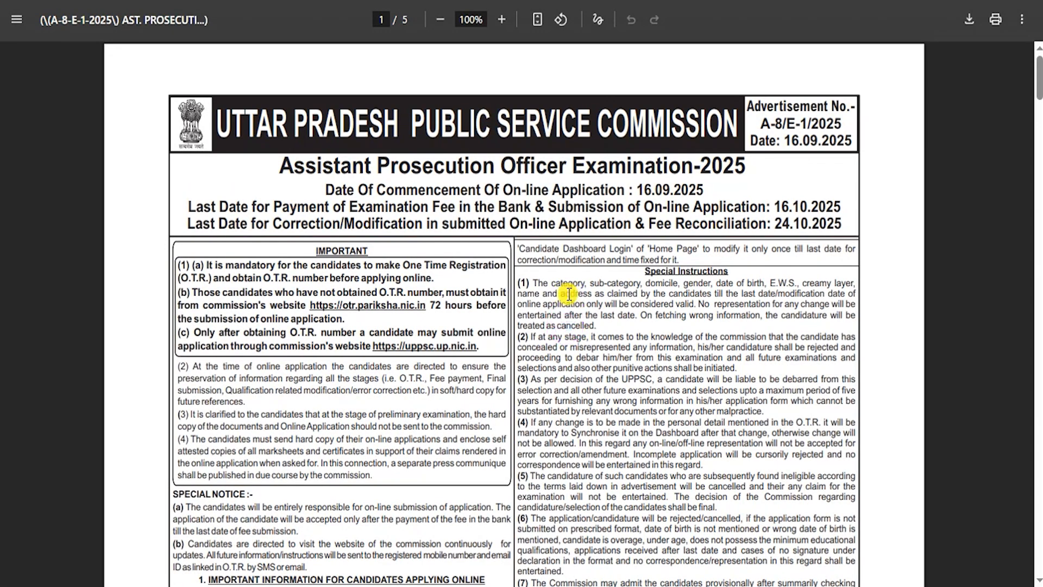
Step: In the notification PDF, examine the examination title, last dates and category-wise number of vacancies
{"action": "left_click_drag", "start_coordinate": [293, 165], "coordinate": [445, 182]}
{"action": "scroll", "coordinate": [496, 350], "scroll_direction": "down", "scroll_amount": 6}
{"action": "scroll", "coordinate": [496, 349], "scroll_direction": "up", "scroll_amount": 6}
{"action": "left_click", "coordinate": [607, 415]}
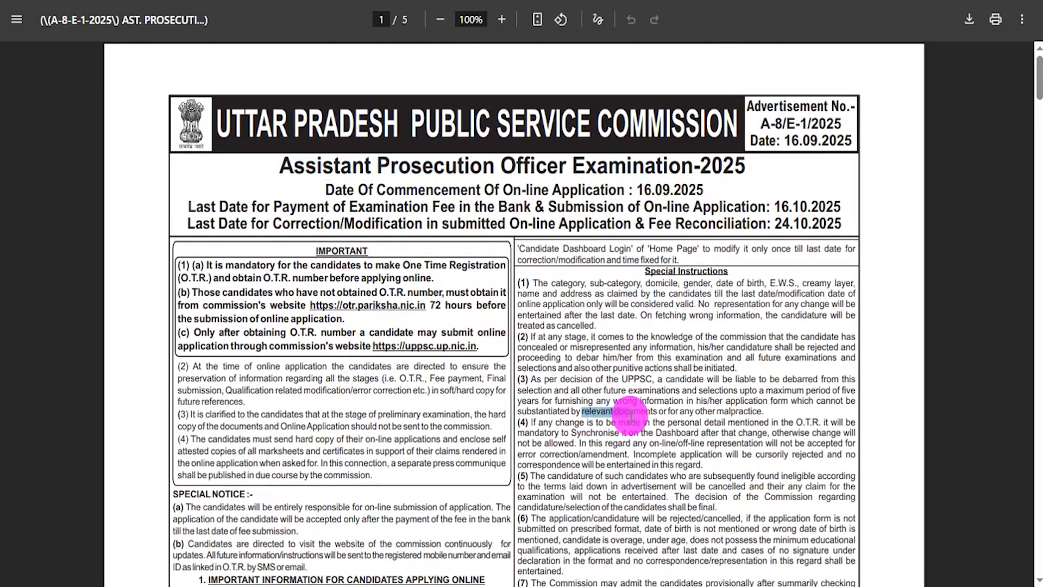
{"action": "left_click_drag", "start_coordinate": [780, 210], "coordinate": [788, 227]}
{"action": "scroll", "coordinate": [563, 365], "scroll_direction": "down", "scroll_amount": 10}
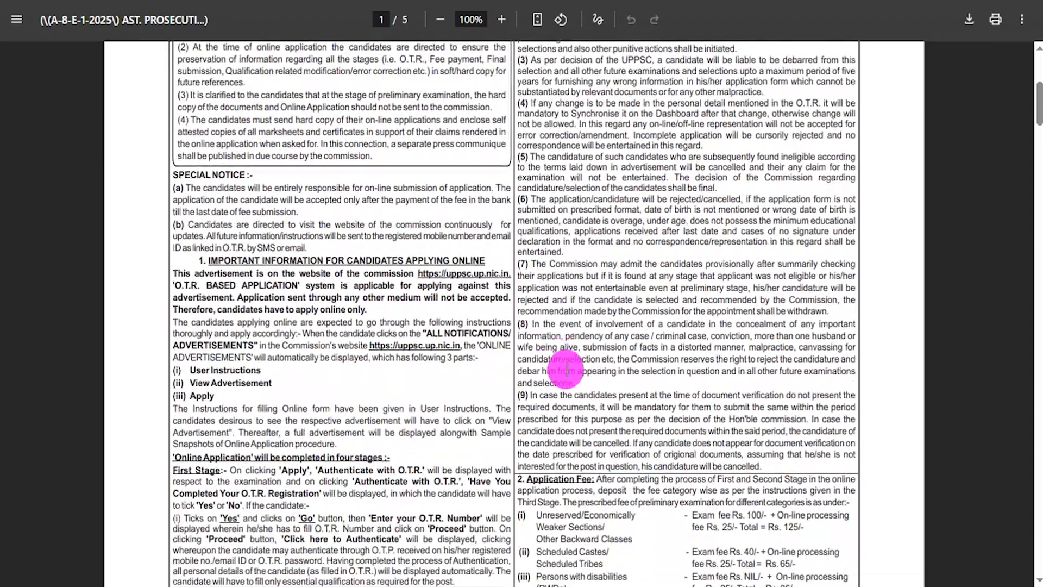
{"action": "scroll", "coordinate": [582, 353], "scroll_direction": "down", "scroll_amount": 4}
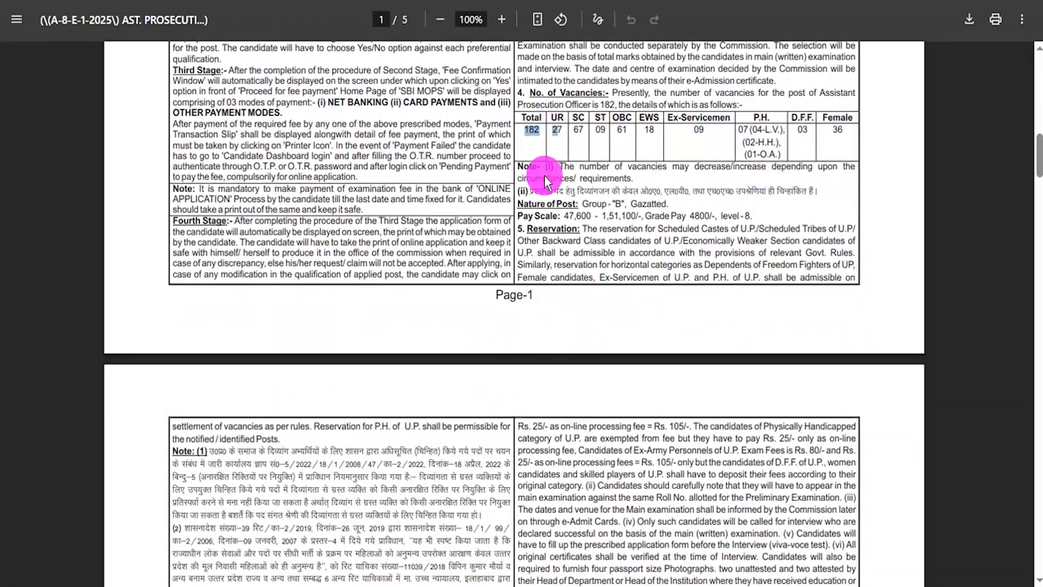
Step: Skim the remaining pages of the notification PDF and return to the application instructions on the first page
{"action": "scroll", "coordinate": [478, 337], "scroll_direction": "down", "scroll_amount": 12}
{"action": "scroll", "coordinate": [475, 335], "scroll_direction": "down", "scroll_amount": 15}
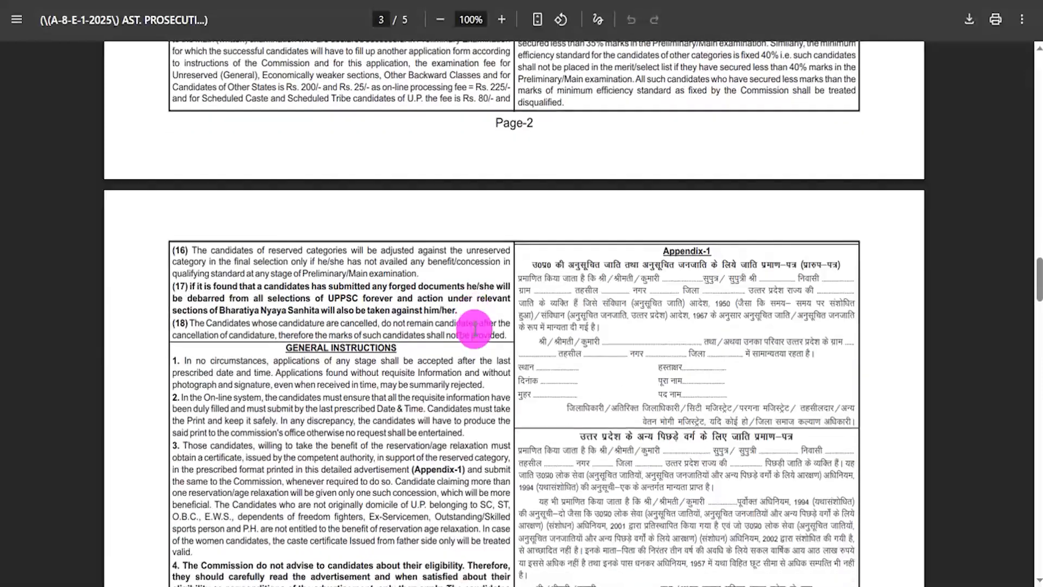
{"action": "scroll", "coordinate": [528, 325], "scroll_direction": "up", "scroll_amount": 20}
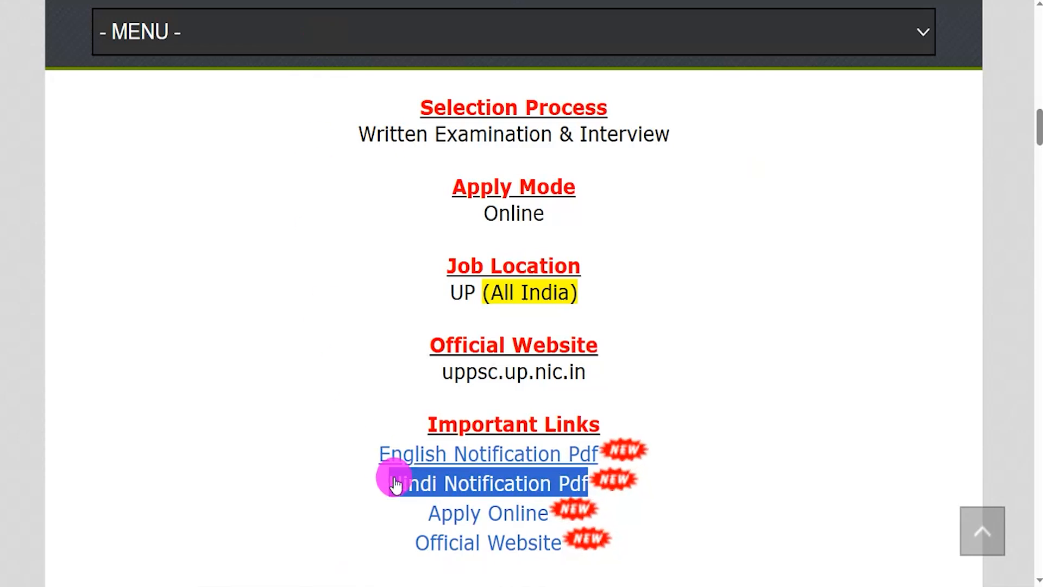
{"action": "left_click_drag", "start_coordinate": [416, 510], "coordinate": [543, 514]}
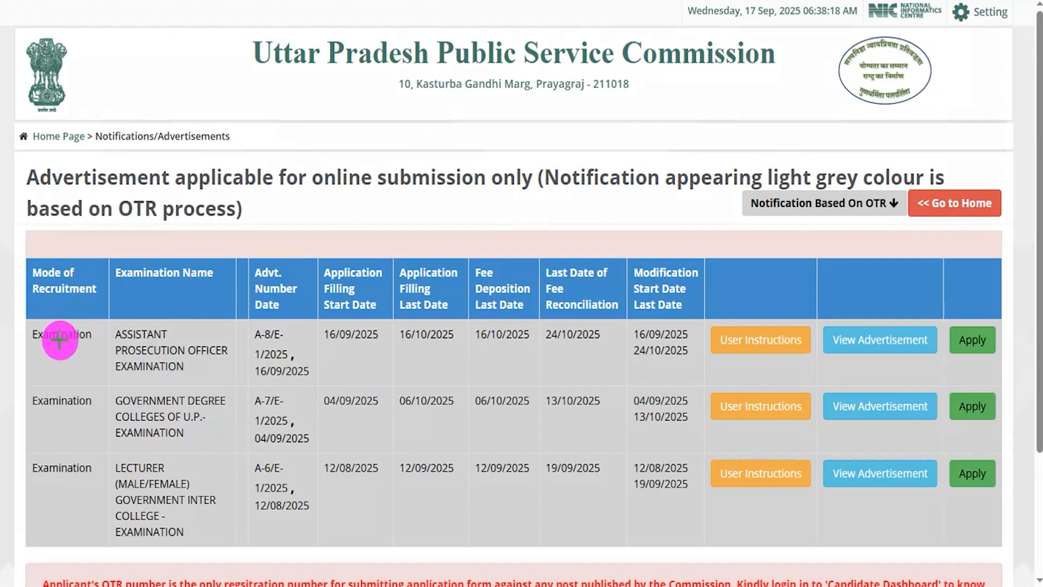
Step: Mark the Assistant Prosecution Officer Examination row and its User Instructions, View Advertisement and Apply options
{"action": "mouse_move", "coordinate": [25, 317]}
{"action": "left_mouse_down"}
{"action": "mouse_move", "coordinate": [223, 384]}
{"action": "mouse_move", "coordinate": [673, 385]}
{"action": "left_mouse_up"}
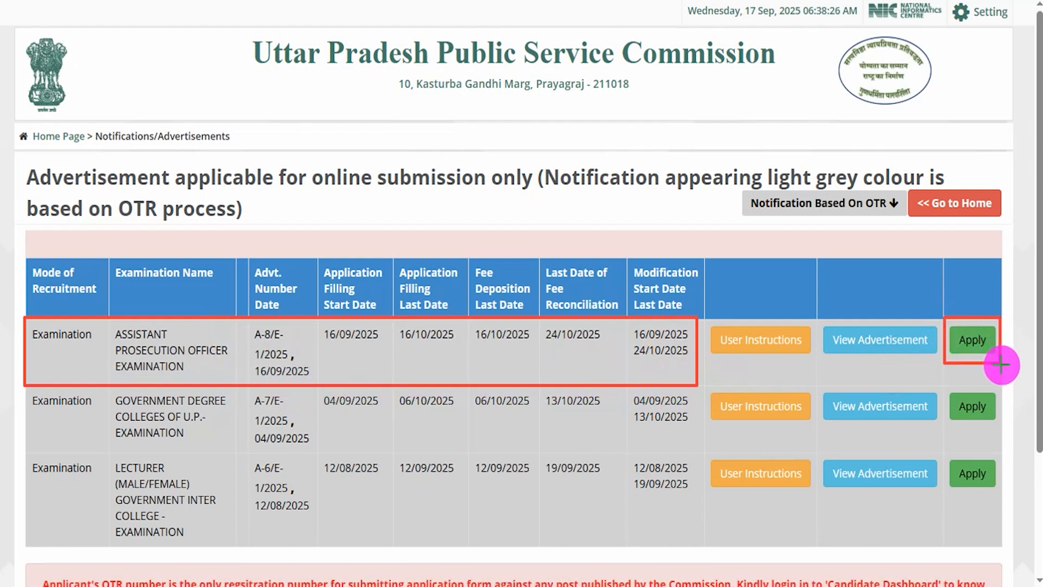
{"action": "mouse_move", "coordinate": [810, 314]}
{"action": "left_mouse_down"}
{"action": "mouse_move", "coordinate": [905, 340]}
{"action": "mouse_move", "coordinate": [937, 365]}
{"action": "left_mouse_up"}
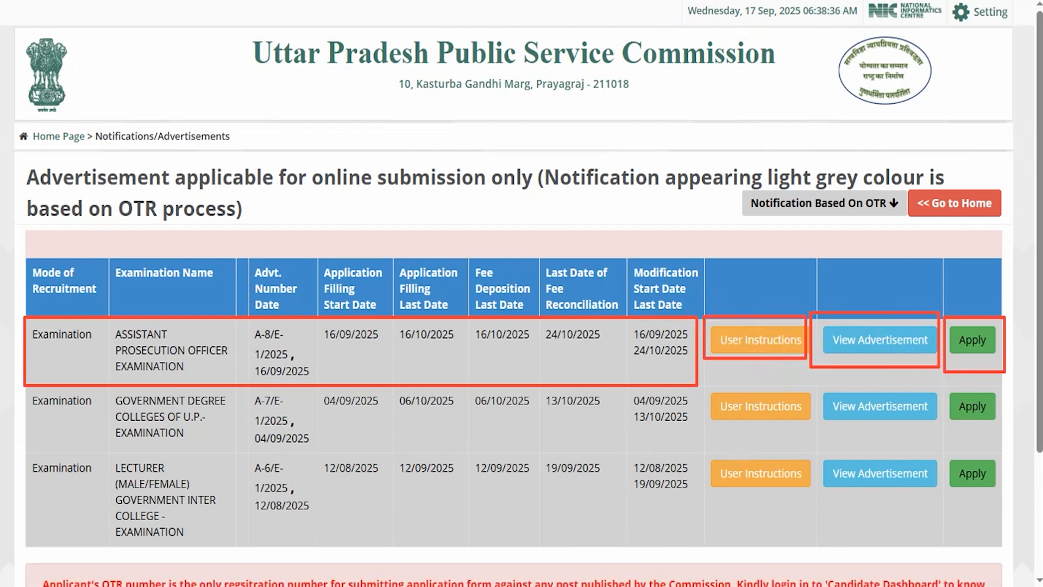
{"action": "key", "text": "Escape"}
{"action": "left_click_drag", "start_coordinate": [972, 327], "coordinate": [1003, 369]}
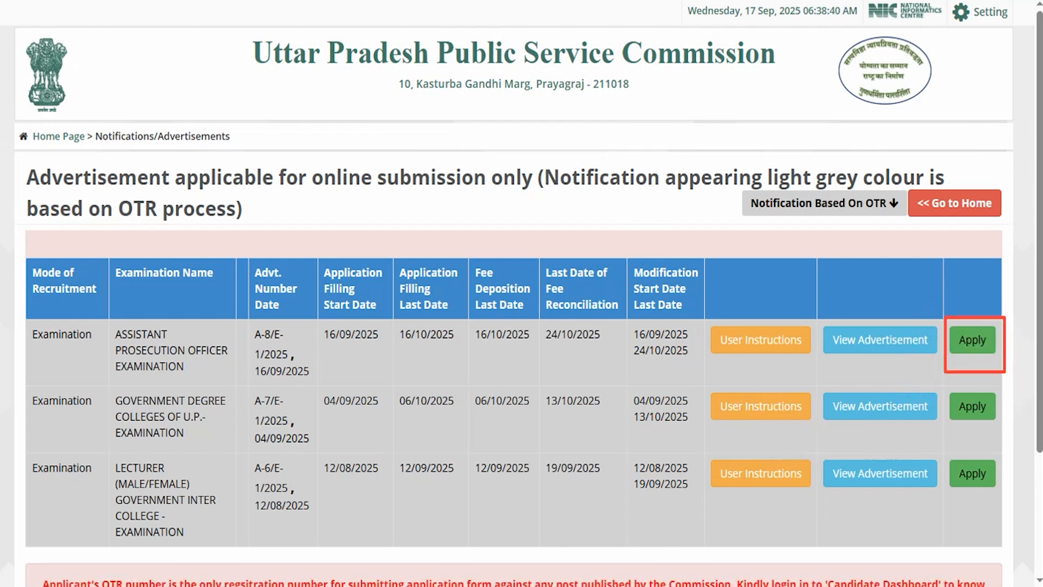
Step: Apply for the Assistant Prosecution Officer Examination and start authentication with the OTR server
{"action": "left_click", "coordinate": [968, 339]}
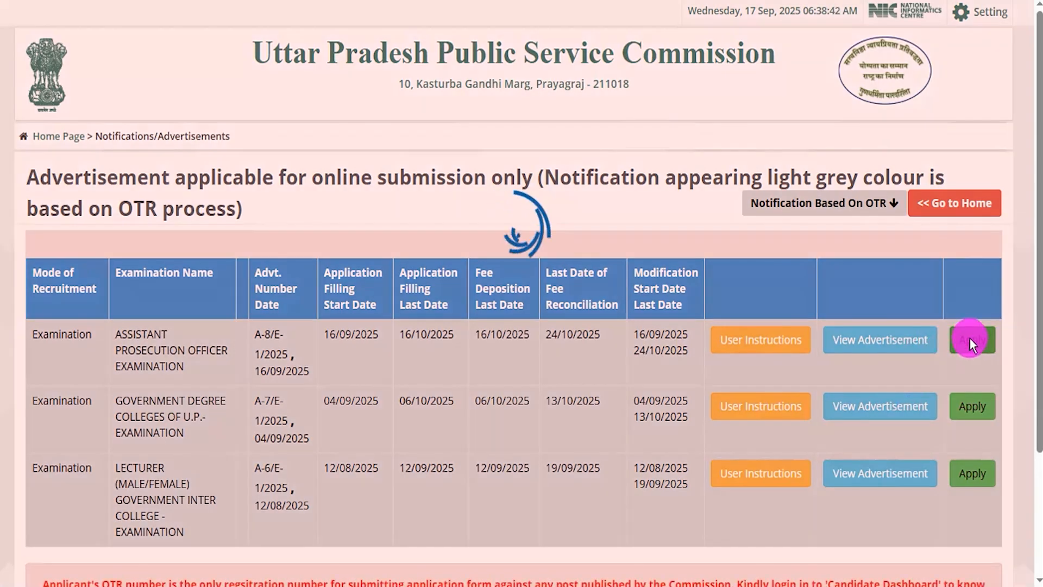
{"action": "scroll", "coordinate": [477, 250], "scroll_direction": "down", "scroll_amount": 4}
{"action": "scroll", "coordinate": [671, 452], "scroll_direction": "down", "scroll_amount": 3}
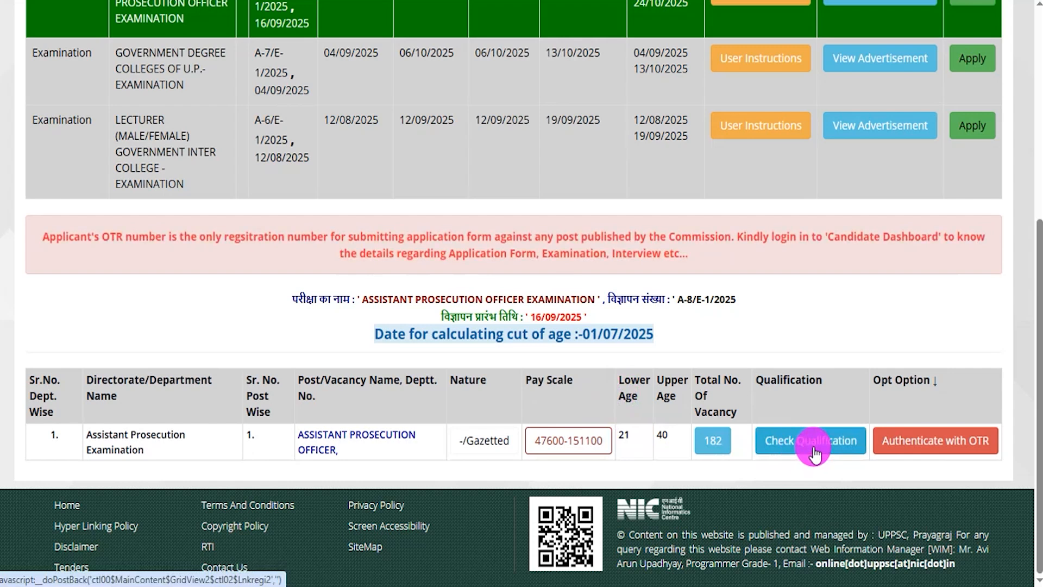
{"action": "left_click", "coordinate": [943, 444]}
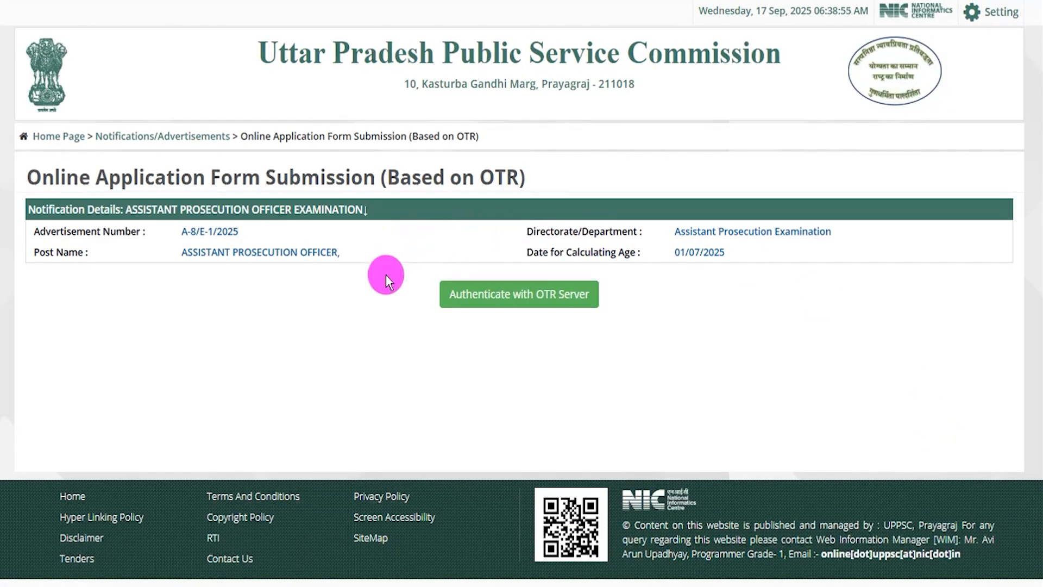
{"action": "left_click", "coordinate": [553, 299]}
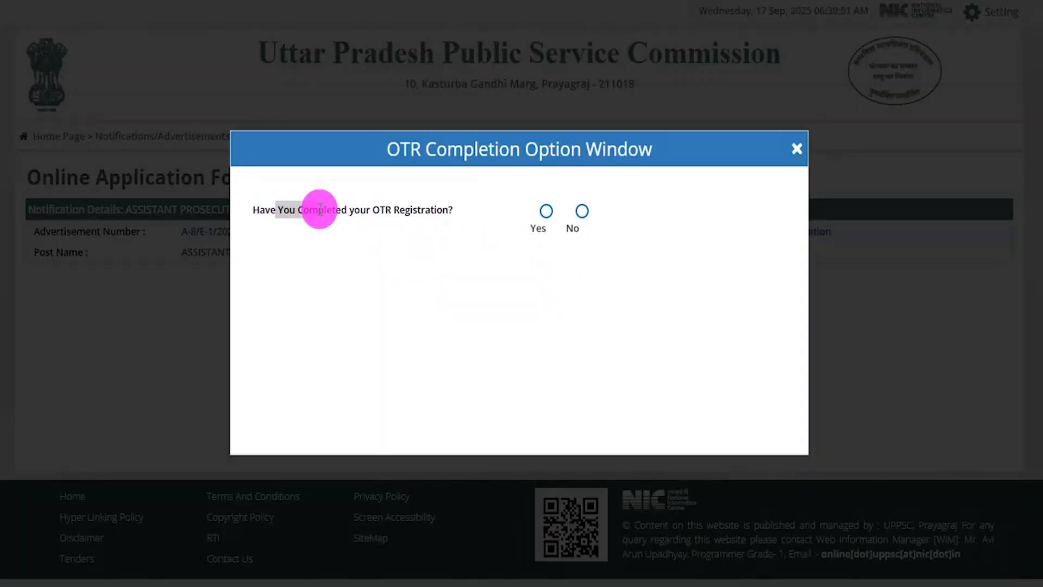
Step: Answer Yes to the OTR registration completion question and open the OTR number entry
{"action": "left_click_drag", "start_coordinate": [320, 209], "coordinate": [389, 212]}
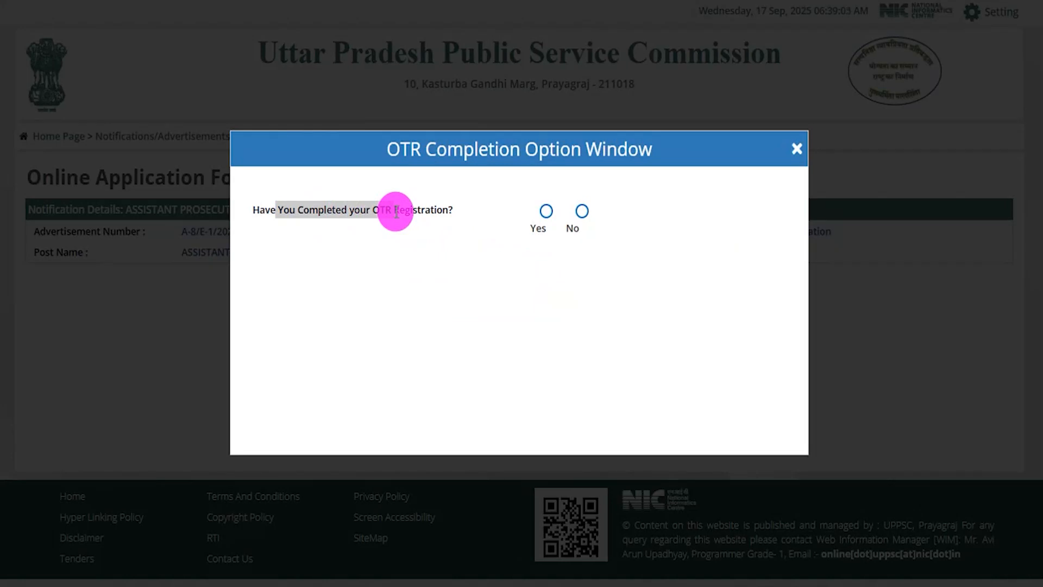
{"action": "left_click", "coordinate": [545, 211]}
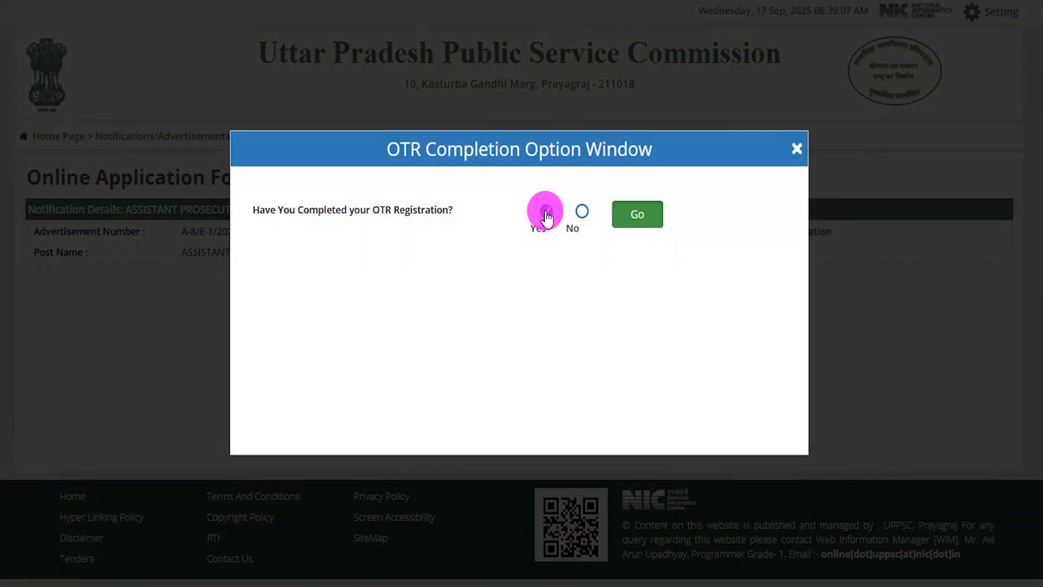
{"action": "left_click", "coordinate": [624, 217]}
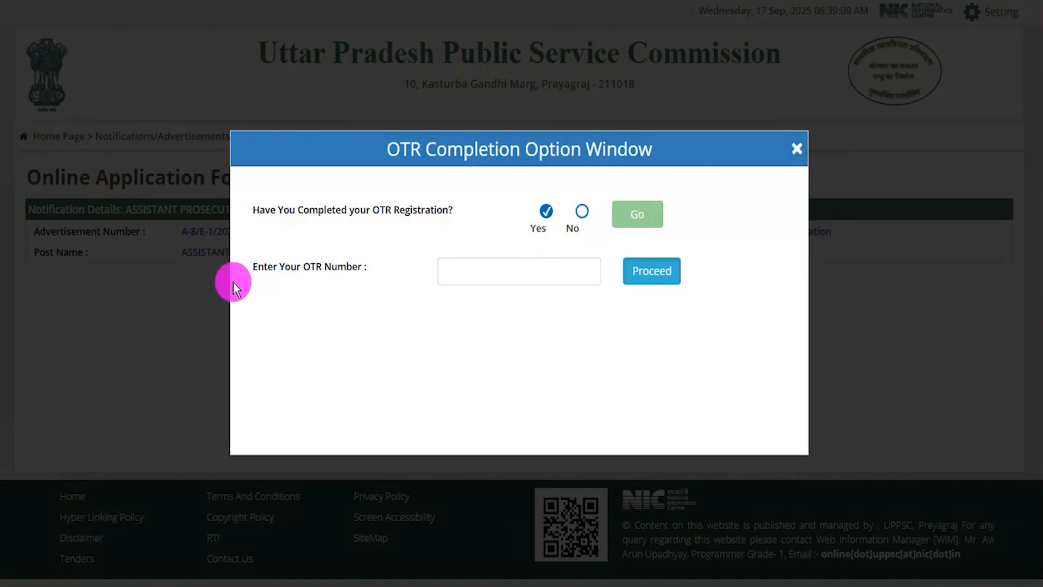
{"action": "left_click_drag", "start_coordinate": [293, 268], "coordinate": [357, 265]}
{"action": "left_click", "coordinate": [477, 271]}
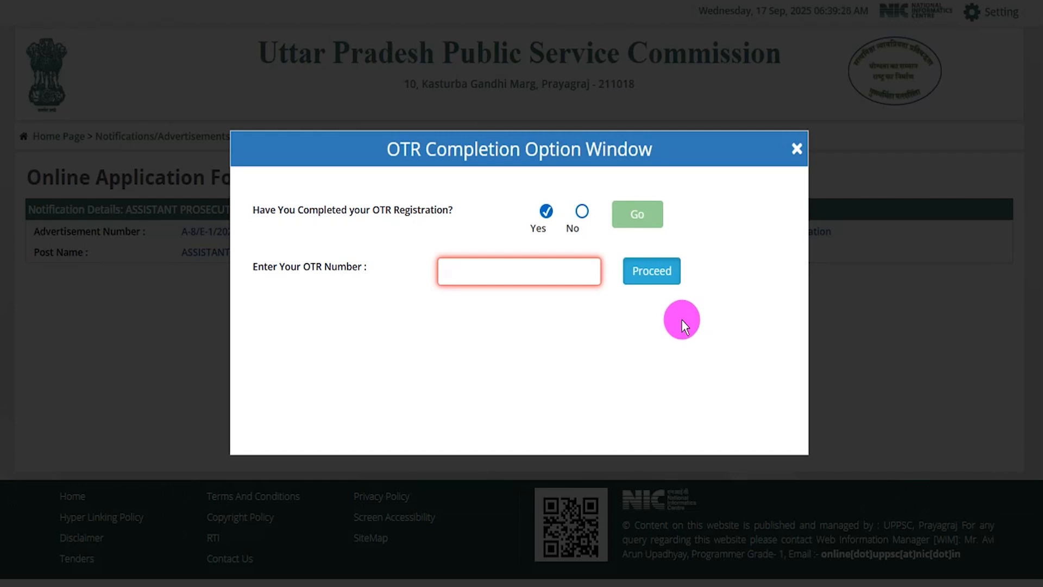
Step: Answer No to the OTR registration completion question and open the form for getting an OTR number
{"action": "left_click", "coordinate": [582, 212]}
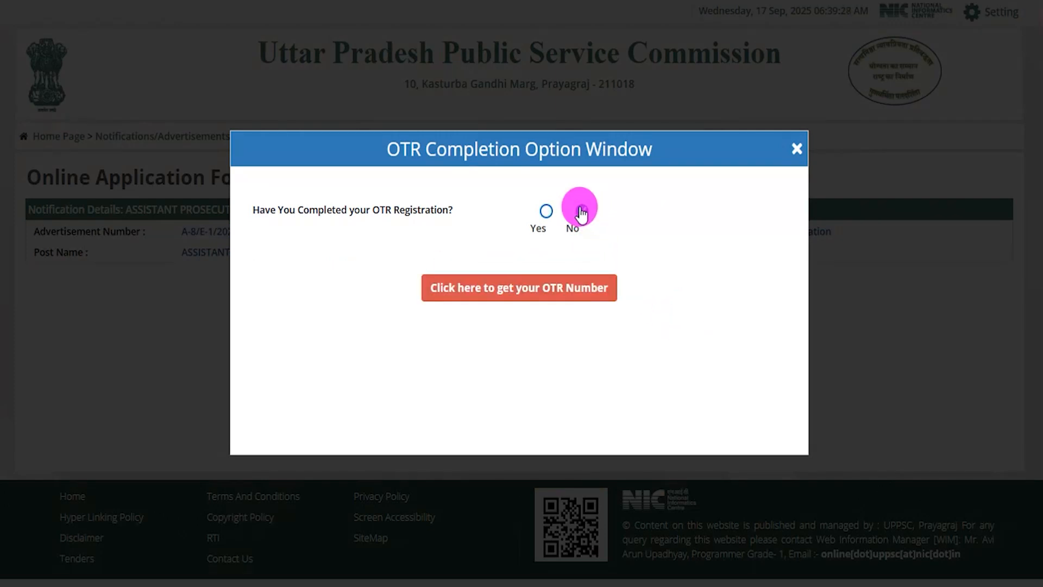
{"action": "left_click", "coordinate": [598, 295]}
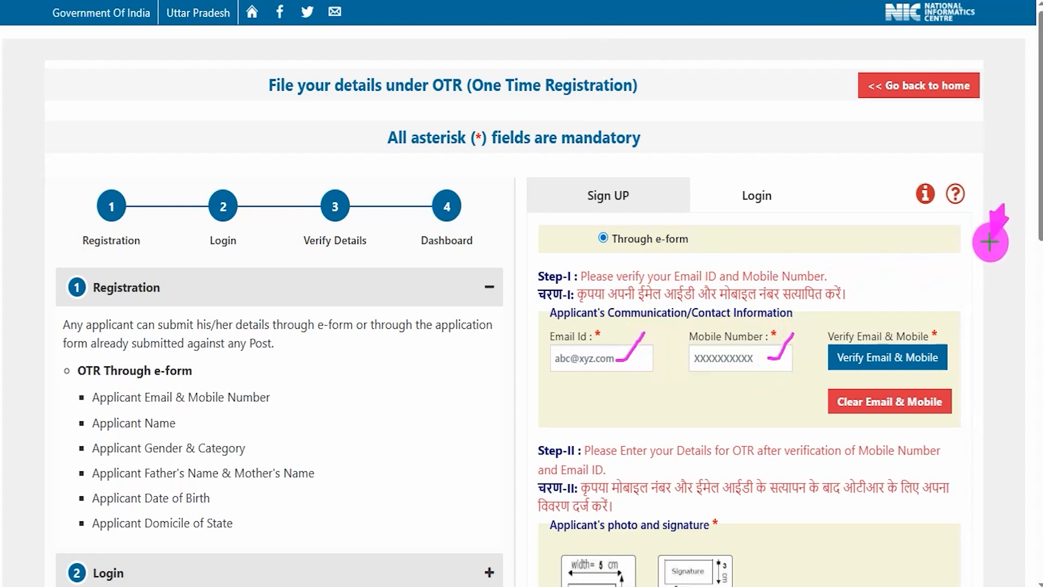
Step: Start the email and mobile verification and point out the OTP request options for both contacts
{"action": "left_click", "coordinate": [885, 356]}
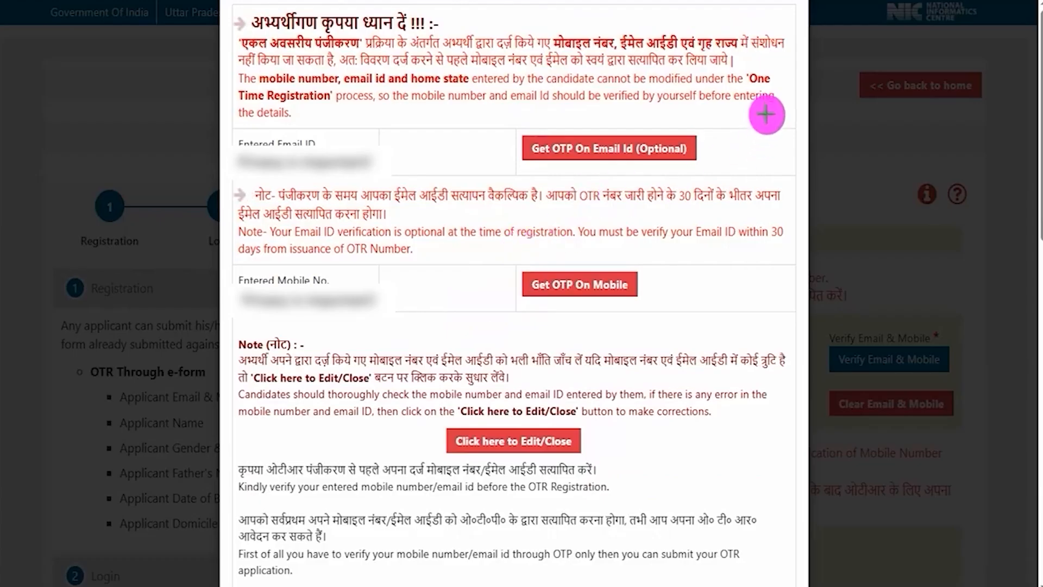
{"action": "left_click_drag", "start_coordinate": [787, 75], "coordinate": [704, 132]}
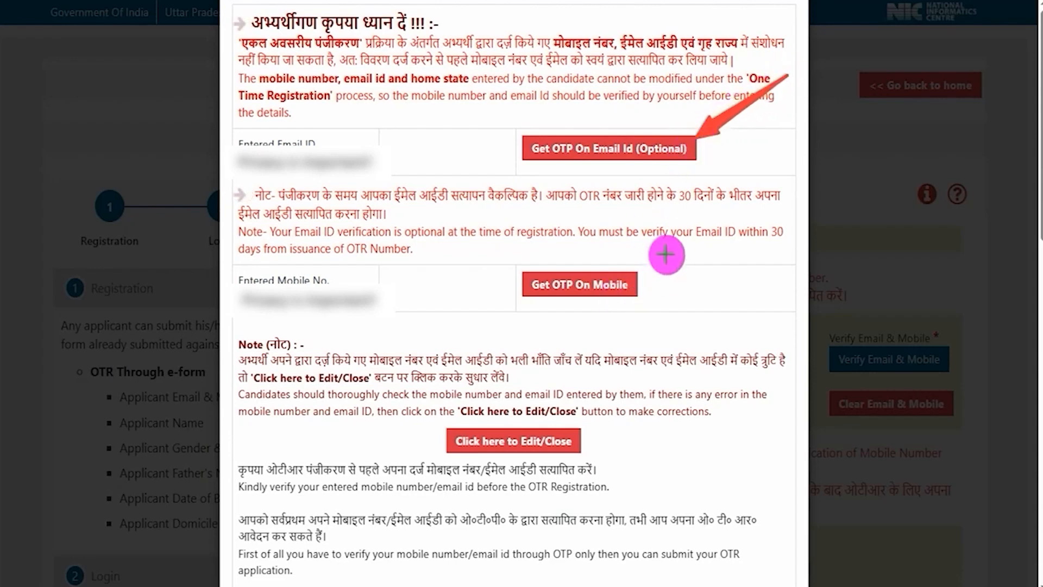
{"action": "mouse_move", "coordinate": [750, 206]}
{"action": "left_mouse_down"}
{"action": "mouse_move", "coordinate": [675, 263]}
{"action": "mouse_move", "coordinate": [646, 271]}
{"action": "left_mouse_up"}
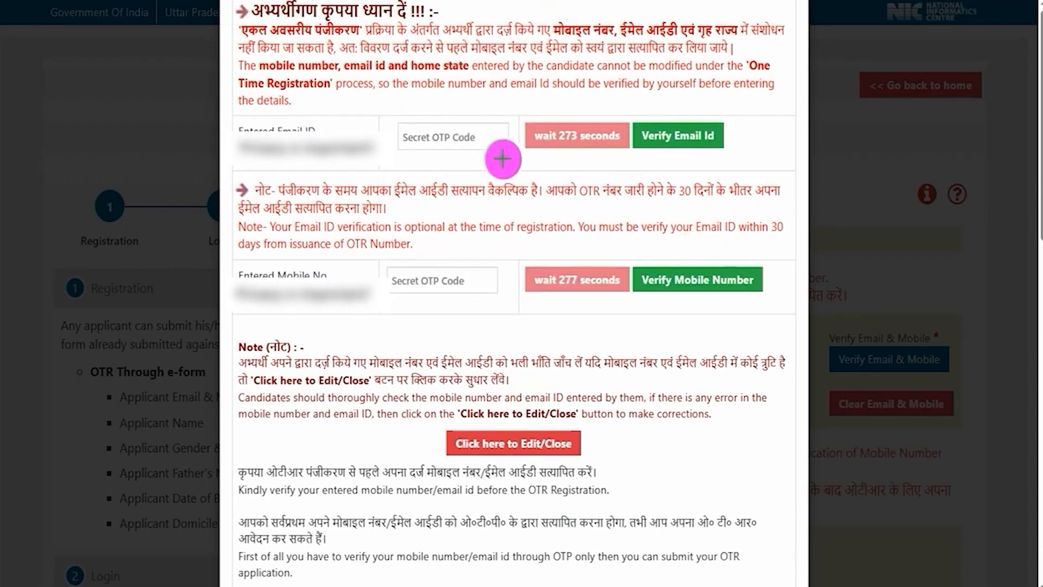
Step: Mark the OTP code fields and the verification options for the email ID and mobile number
{"action": "left_click_drag", "start_coordinate": [491, 137], "coordinate": [530, 102]}
{"action": "left_click_drag", "start_coordinate": [489, 279], "coordinate": [524, 254]}
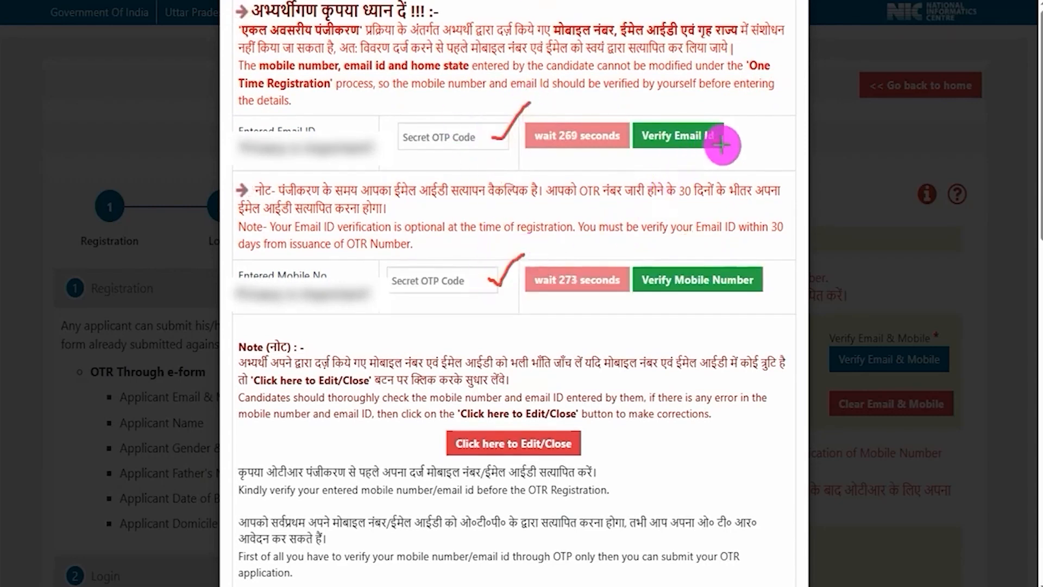
{"action": "left_click_drag", "start_coordinate": [714, 143], "coordinate": [772, 107]}
{"action": "left_click_drag", "start_coordinate": [760, 278], "coordinate": [787, 233]}
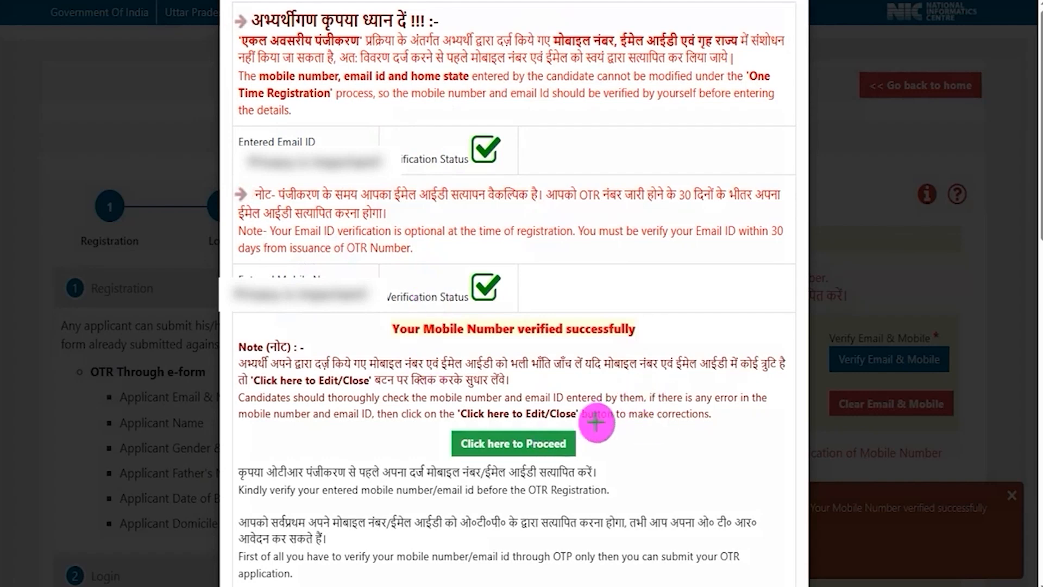
Step: Proceed from the contact verification to the Step-II applicant details and dismiss the verification notice
{"action": "mouse_move", "coordinate": [711, 310]}
{"action": "left_mouse_down"}
{"action": "mouse_move", "coordinate": [668, 400]}
{"action": "mouse_move", "coordinate": [576, 437]}
{"action": "left_mouse_up"}
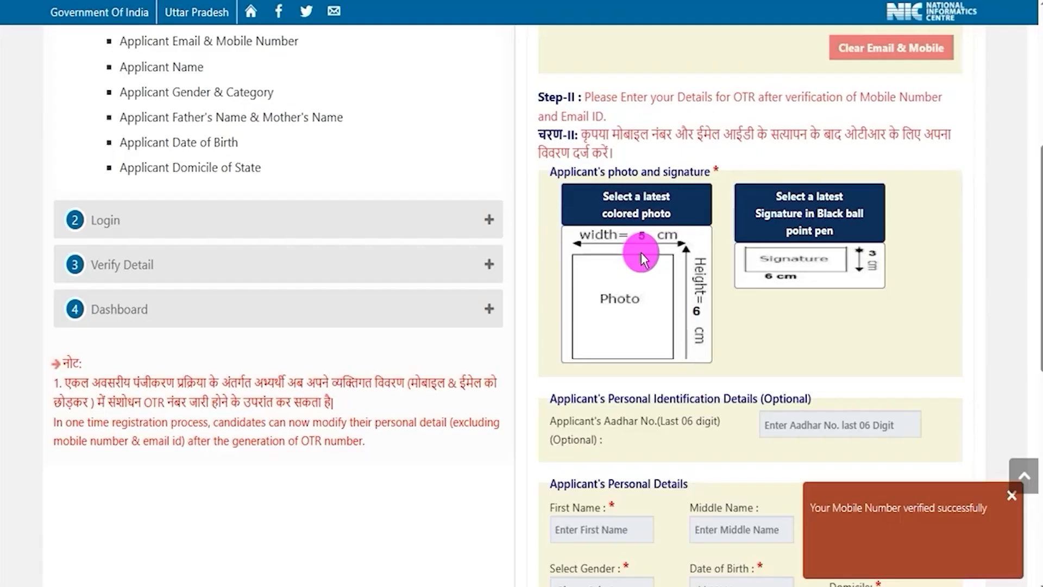
{"action": "left_click_drag", "start_coordinate": [810, 507], "coordinate": [1010, 496]}
{"action": "left_click", "coordinate": [1012, 496]}
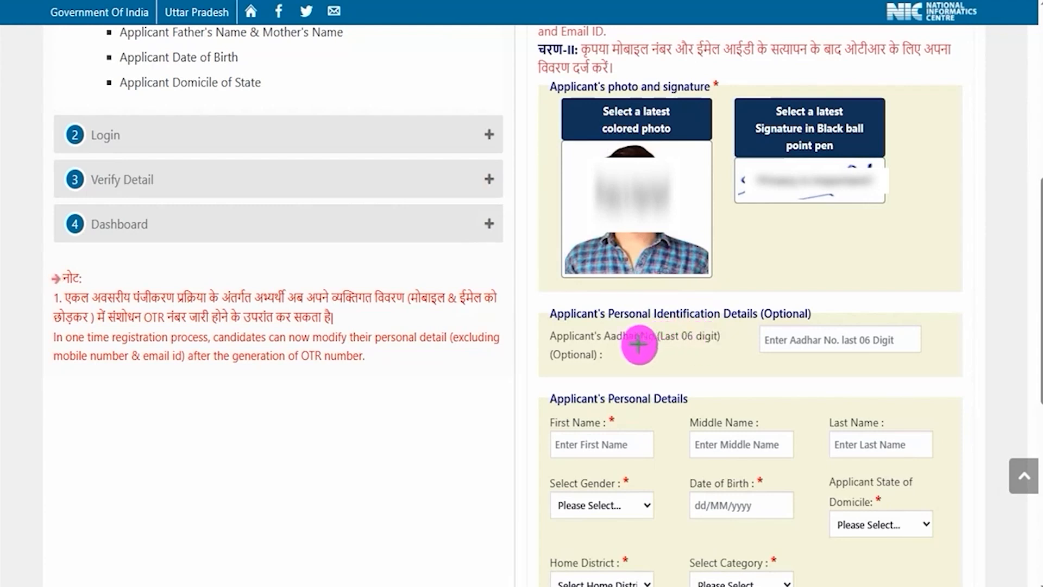
Step: Mark the optional Aadhaar last-six-digits field and the applicant's first, middle and last name fields
{"action": "left_click_drag", "start_coordinate": [637, 344], "coordinate": [691, 345]}
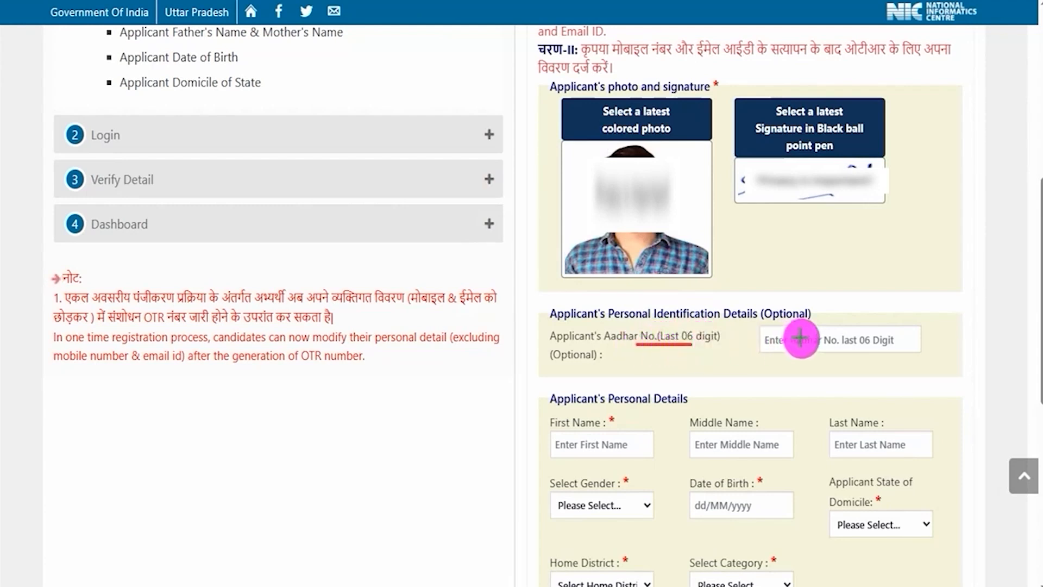
{"action": "left_click_drag", "start_coordinate": [832, 339], "coordinate": [905, 295]}
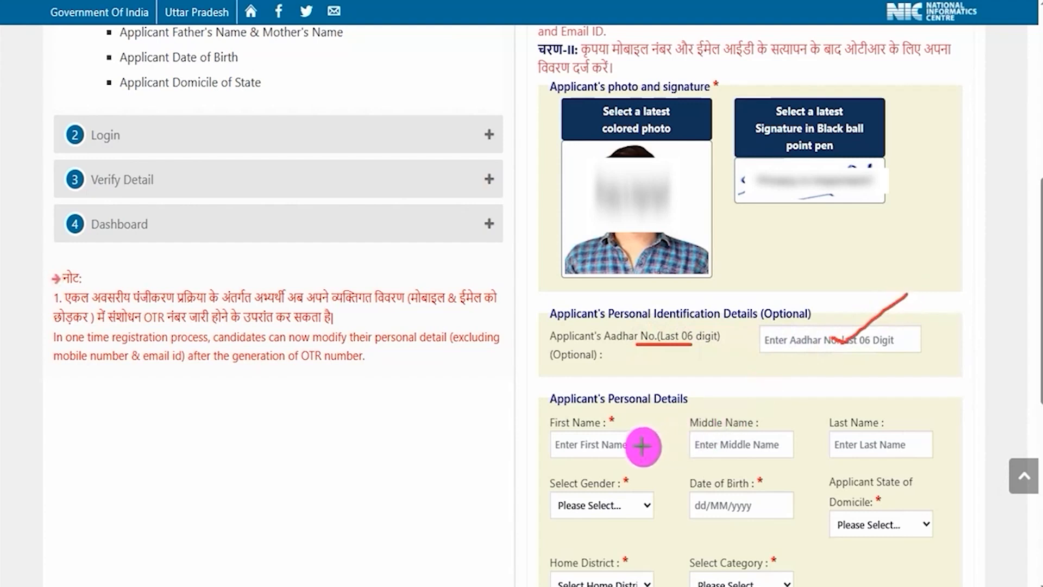
{"action": "left_click_drag", "start_coordinate": [642, 445], "coordinate": [673, 427]}
{"action": "left_click_drag", "start_coordinate": [777, 443], "coordinate": [812, 425]}
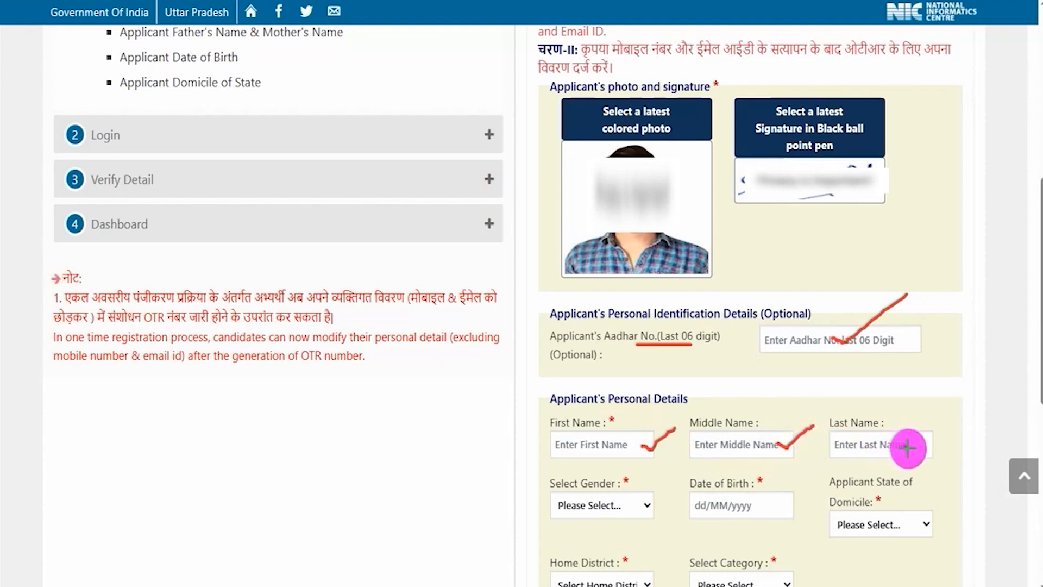
{"action": "left_click_drag", "start_coordinate": [904, 447], "coordinate": [937, 417]}
{"action": "left_click_drag", "start_coordinate": [721, 452], "coordinate": [754, 452]}
{"action": "left_click_drag", "start_coordinate": [855, 447], "coordinate": [883, 448]}
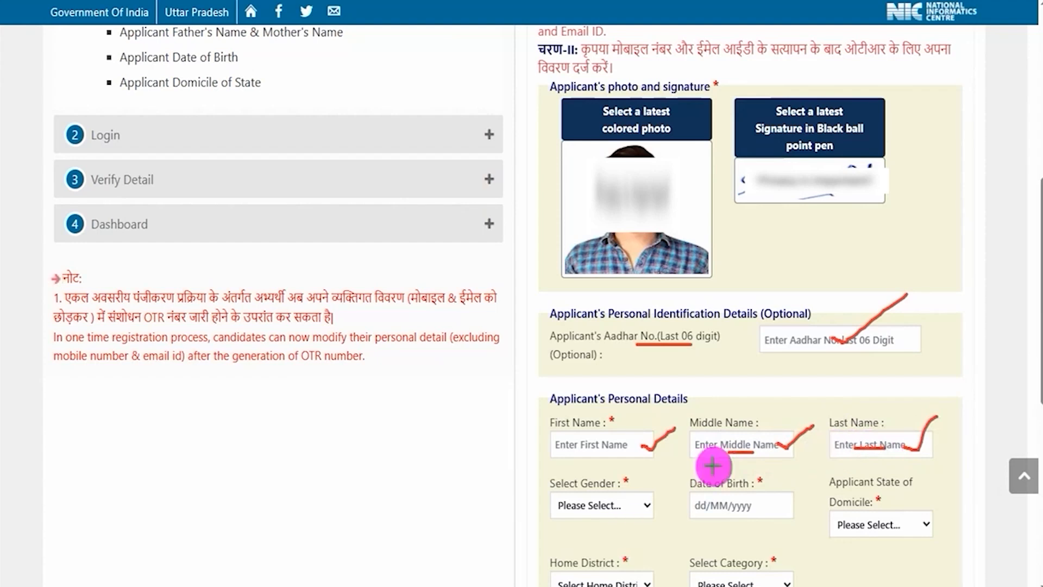
Step: Check the gender options and date of birth calendar, and set the applicant's state of domicile to UTTAR PRADESH
{"action": "left_click", "coordinate": [612, 505]}
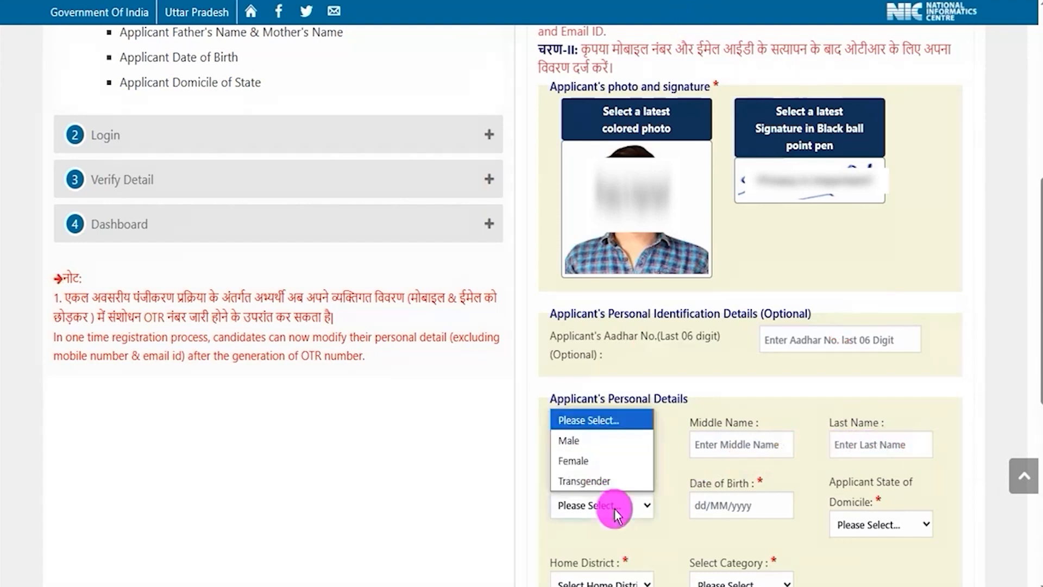
{"action": "left_click", "coordinate": [731, 507]}
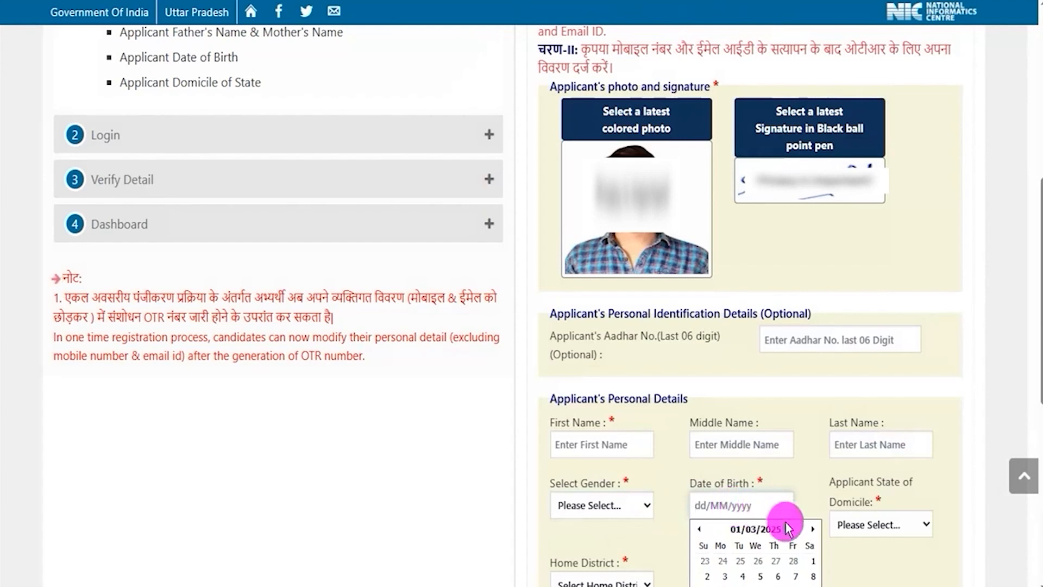
{"action": "left_click", "coordinate": [882, 524]}
Step: View the available home district and category options in the applicant's personal details
{"action": "scroll", "coordinate": [891, 412], "scroll_direction": "down", "scroll_amount": 6}
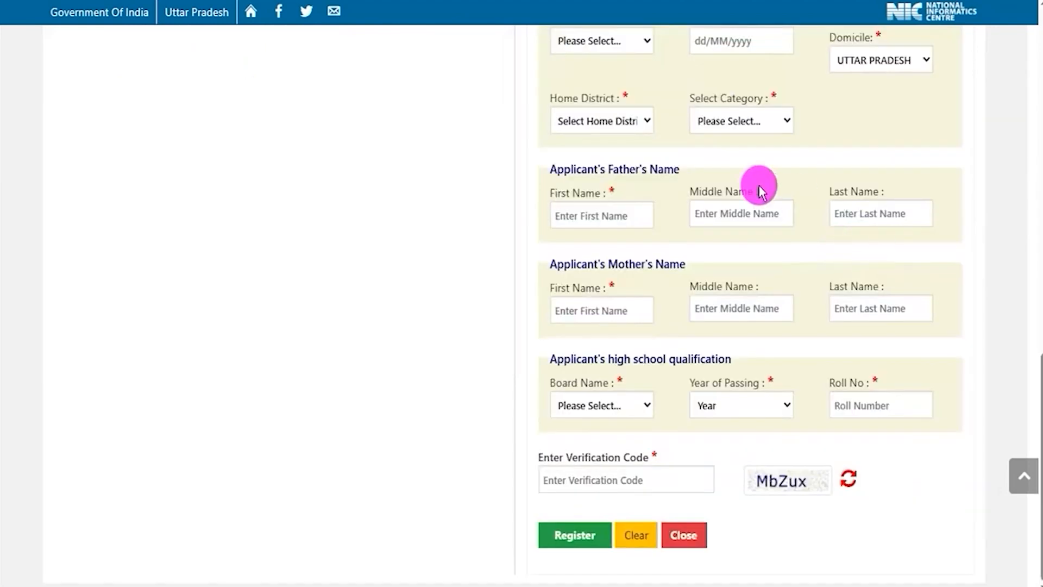
{"action": "left_click", "coordinate": [607, 122]}
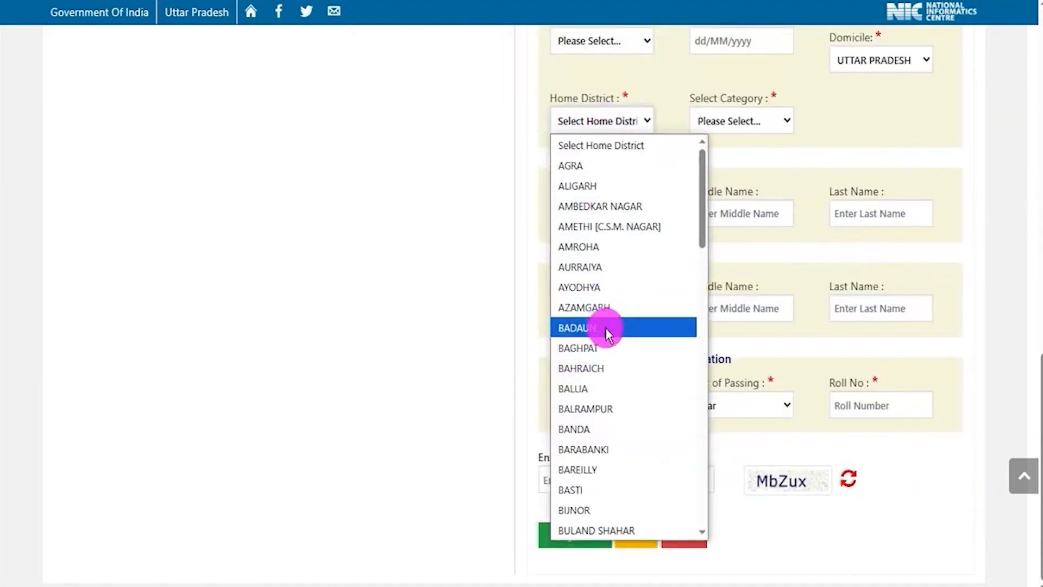
{"action": "left_click", "coordinate": [805, 129]}
{"action": "left_click", "coordinate": [756, 122]}
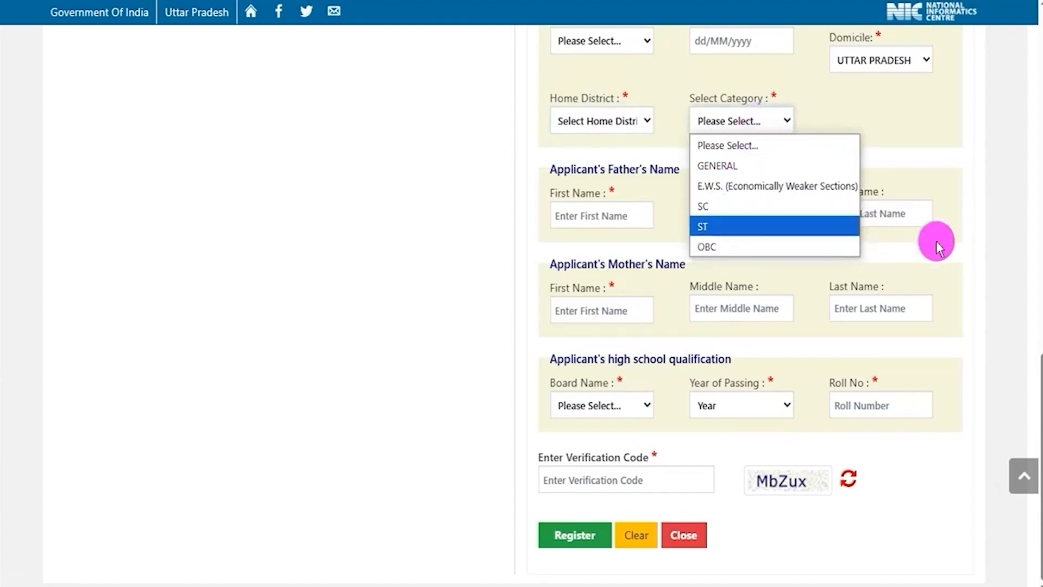
{"action": "left_click", "coordinate": [975, 257]}
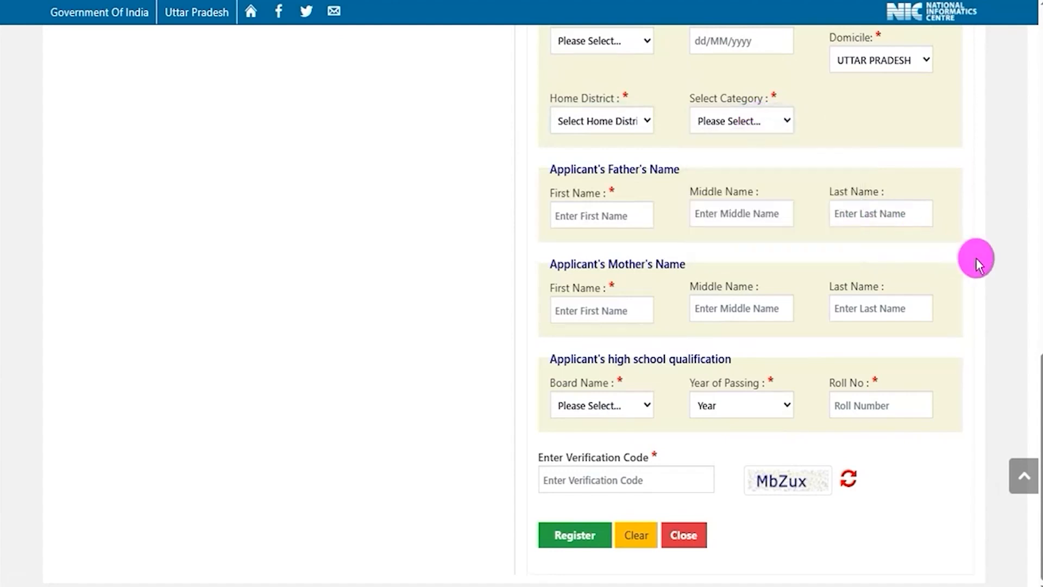
Step: Mark the father's first, middle and last name fields with ticks and underline the middle and last name hints
{"action": "left_click", "coordinate": [629, 218]}
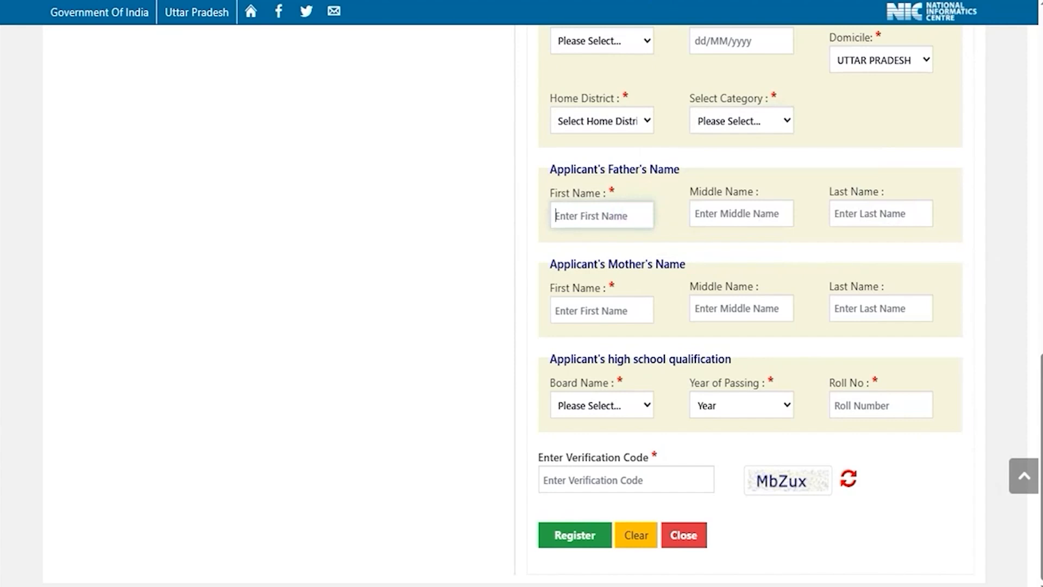
{"action": "left_click_drag", "start_coordinate": [633, 220], "coordinate": [657, 205]}
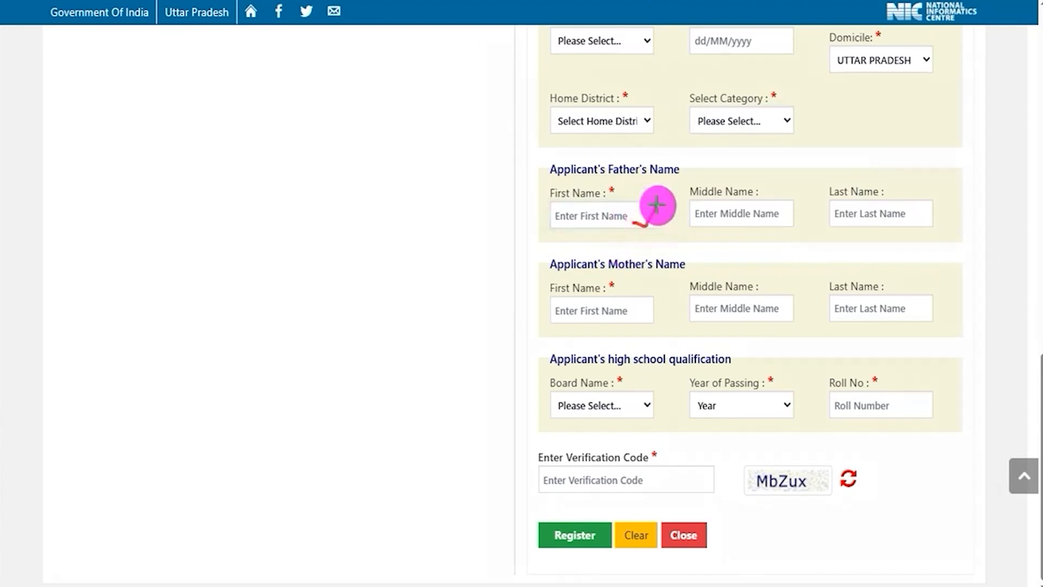
{"action": "left_click_drag", "start_coordinate": [780, 217], "coordinate": [795, 208]}
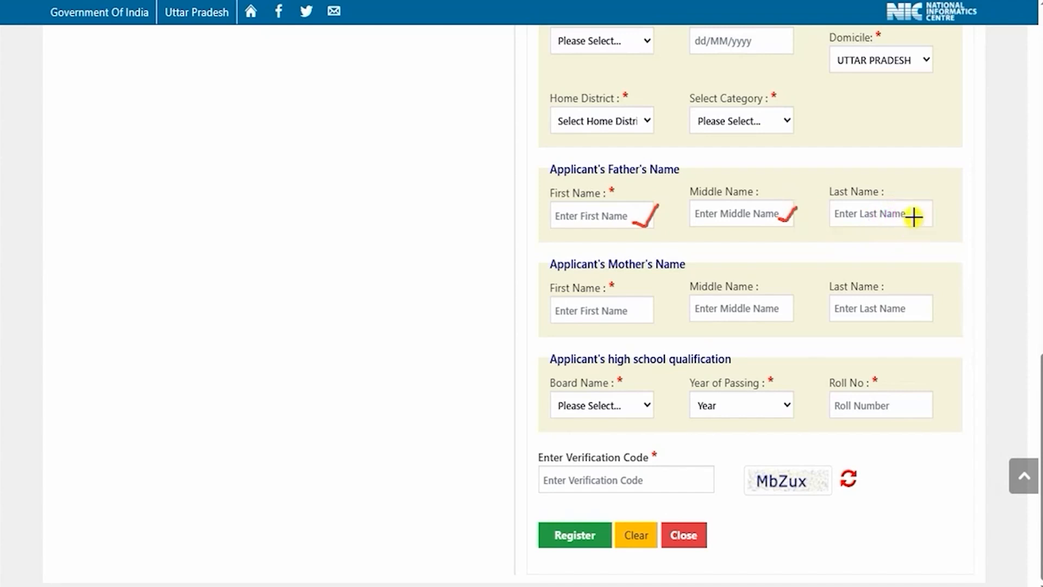
{"action": "left_click_drag", "start_coordinate": [914, 219], "coordinate": [938, 196]}
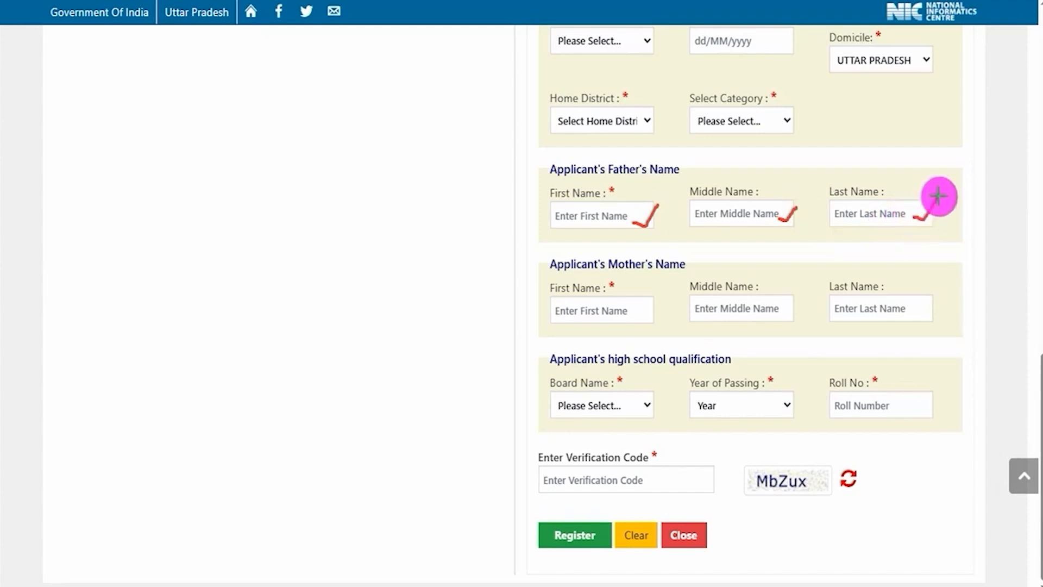
{"action": "left_click_drag", "start_coordinate": [729, 220], "coordinate": [747, 219]}
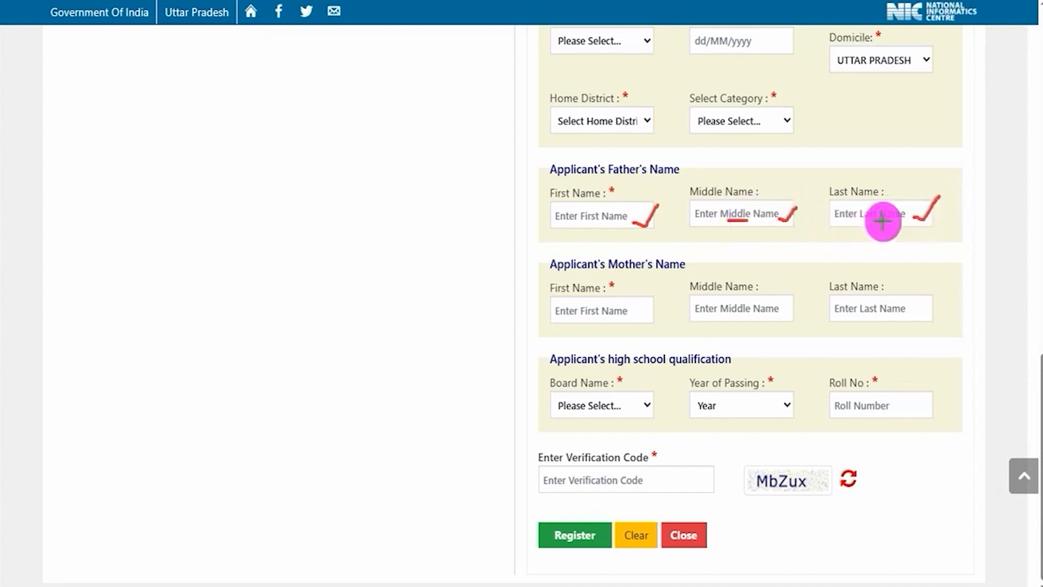
{"action": "left_click_drag", "start_coordinate": [860, 220], "coordinate": [891, 220]}
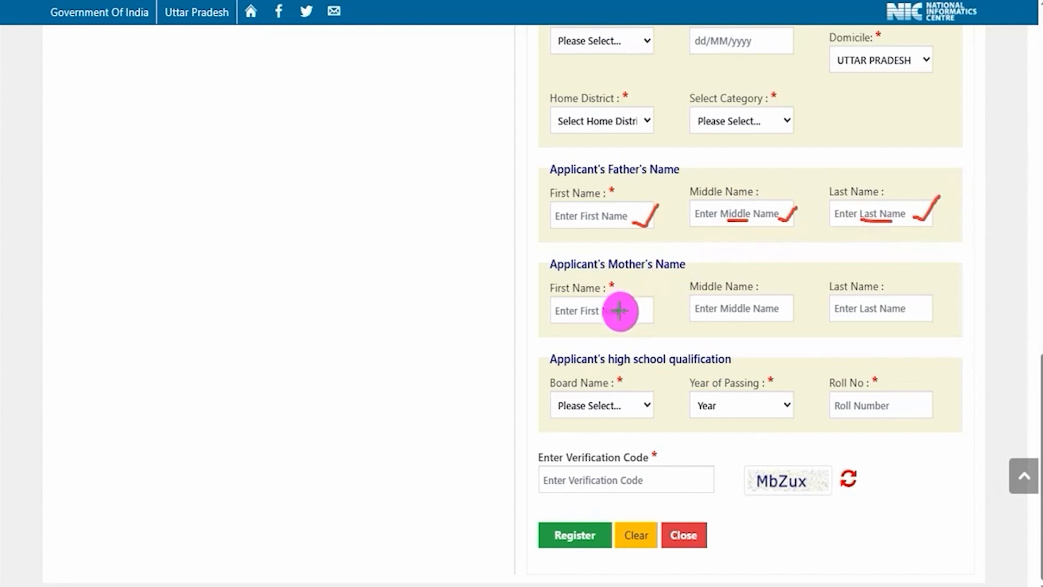
Step: Mark the mother's first, middle and last name fields with ticks and underline the middle and last name hints
{"action": "left_click_drag", "start_coordinate": [630, 312], "coordinate": [663, 298]}
{"action": "left_click_drag", "start_coordinate": [777, 308], "coordinate": [819, 283]}
{"action": "left_click_drag", "start_coordinate": [917, 310], "coordinate": [965, 272]}
{"action": "left_click_drag", "start_coordinate": [726, 313], "coordinate": [761, 314]}
{"action": "left_click_drag", "start_coordinate": [862, 313], "coordinate": [889, 316]}
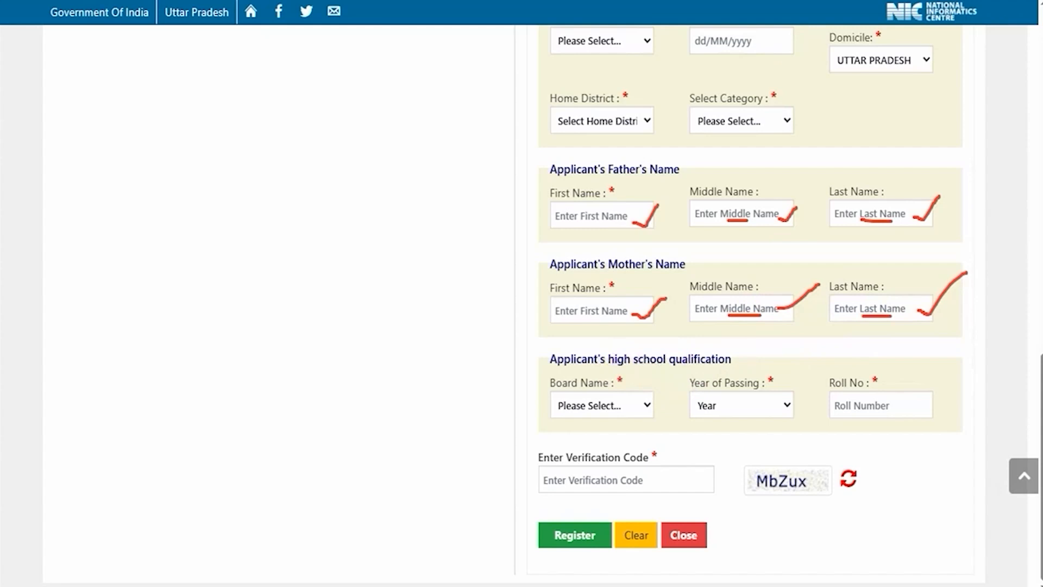
Step: View the board name and year of passing options in the applicant's high school qualification
{"action": "left_click", "coordinate": [621, 406]}
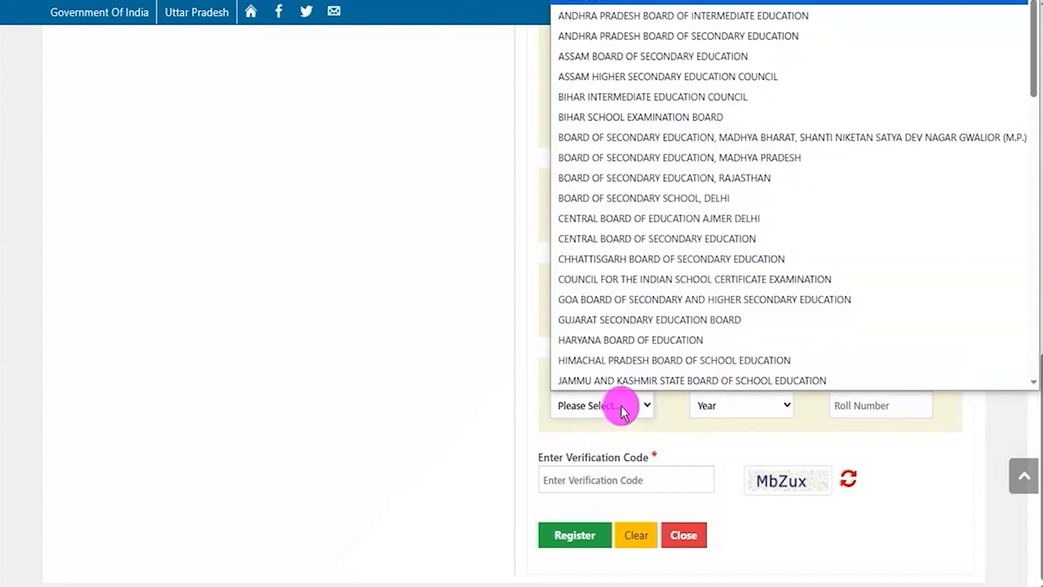
{"action": "left_click", "coordinate": [673, 421]}
{"action": "left_click", "coordinate": [761, 408]}
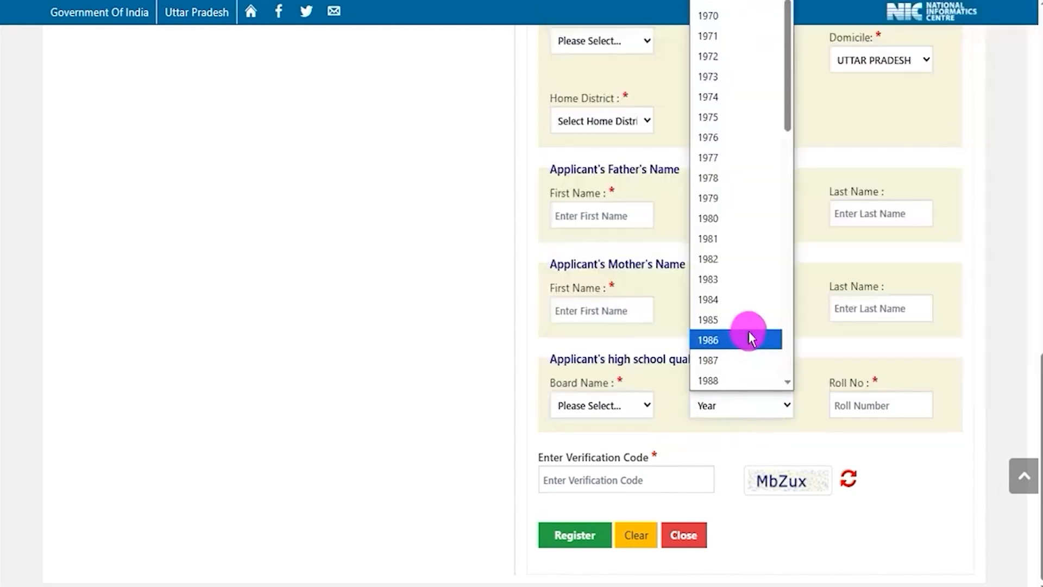
{"action": "left_click", "coordinate": [831, 434]}
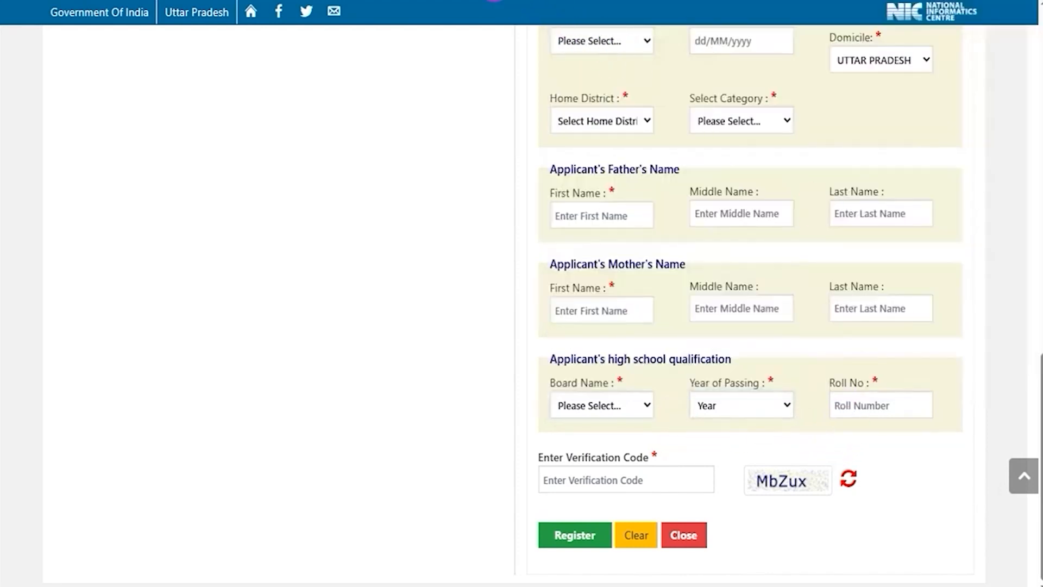
{"action": "left_click", "coordinate": [543, 2]}
Step: Mark the high school roll number field, the captcha with its verification code field, and the Register option
{"action": "mouse_move", "coordinate": [899, 398]}
{"action": "left_mouse_down"}
{"action": "mouse_move", "coordinate": [923, 391]}
{"action": "mouse_move", "coordinate": [954, 356]}
{"action": "left_mouse_up"}
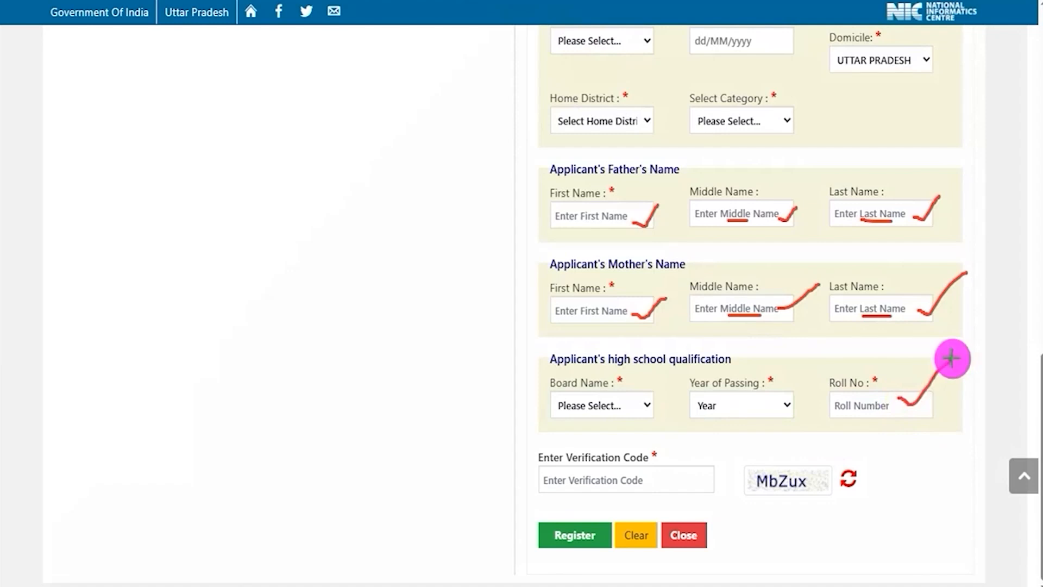
{"action": "left_click_drag", "start_coordinate": [764, 494], "coordinate": [808, 489]}
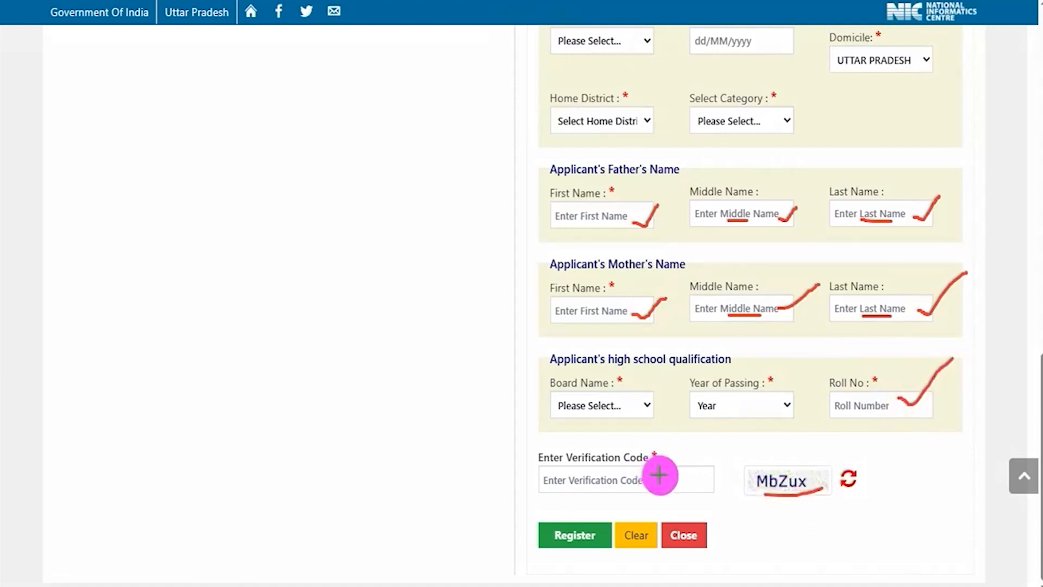
{"action": "left_click_drag", "start_coordinate": [658, 476], "coordinate": [721, 427]}
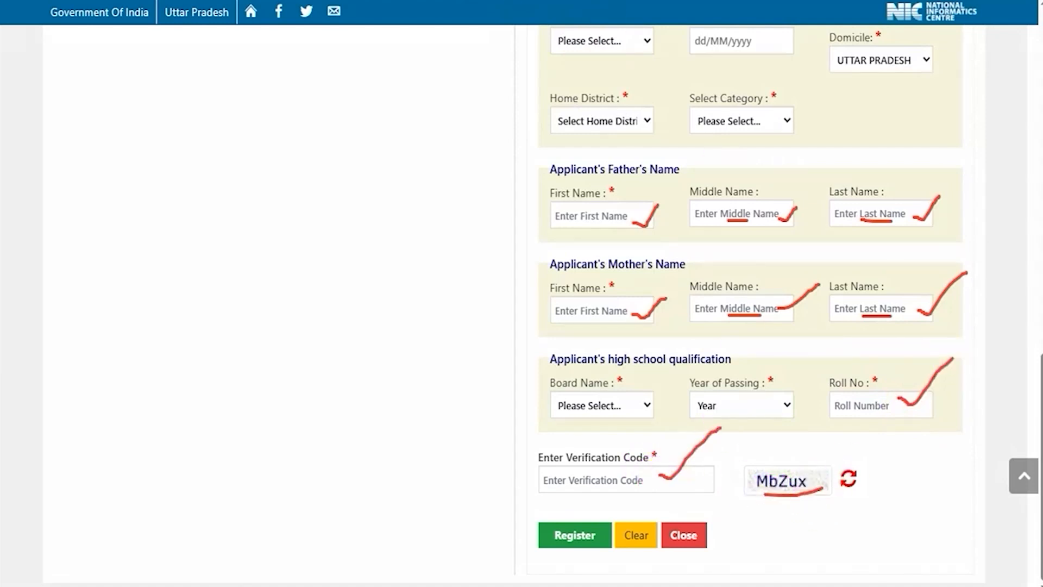
{"action": "left_click_drag", "start_coordinate": [441, 421], "coordinate": [524, 505]}
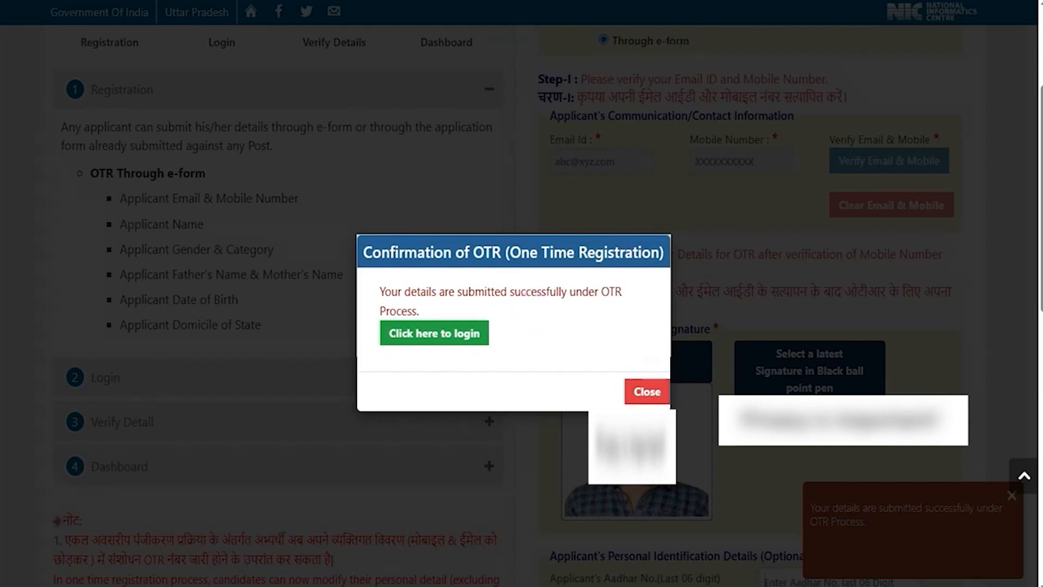
Step: Proceed from the OTR confirmation to the login form and choose Email ID as the login ID type
{"action": "left_click_drag", "start_coordinate": [602, 342], "coordinate": [494, 335]}
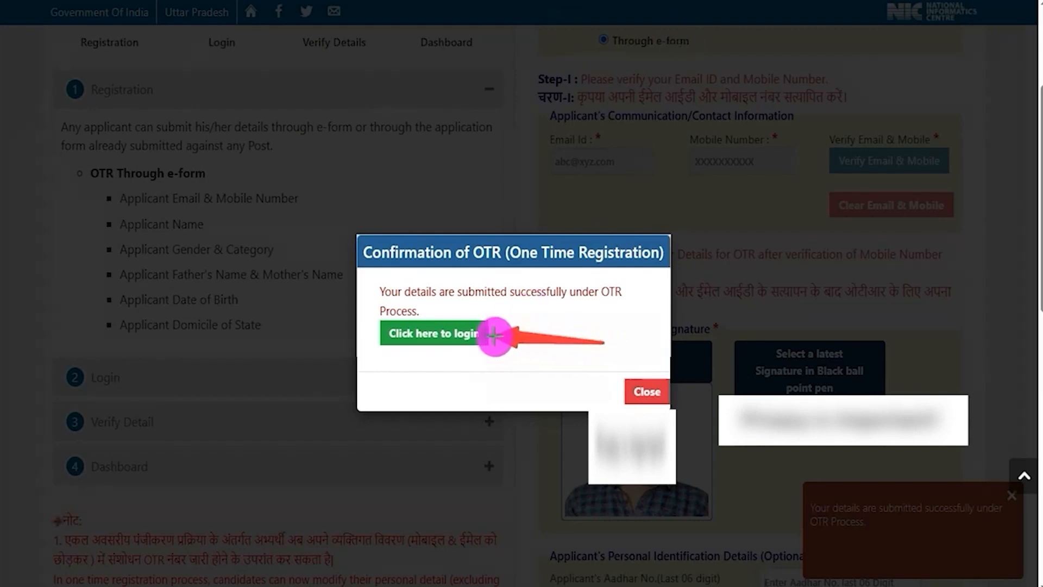
{"action": "left_click", "coordinate": [494, 335]}
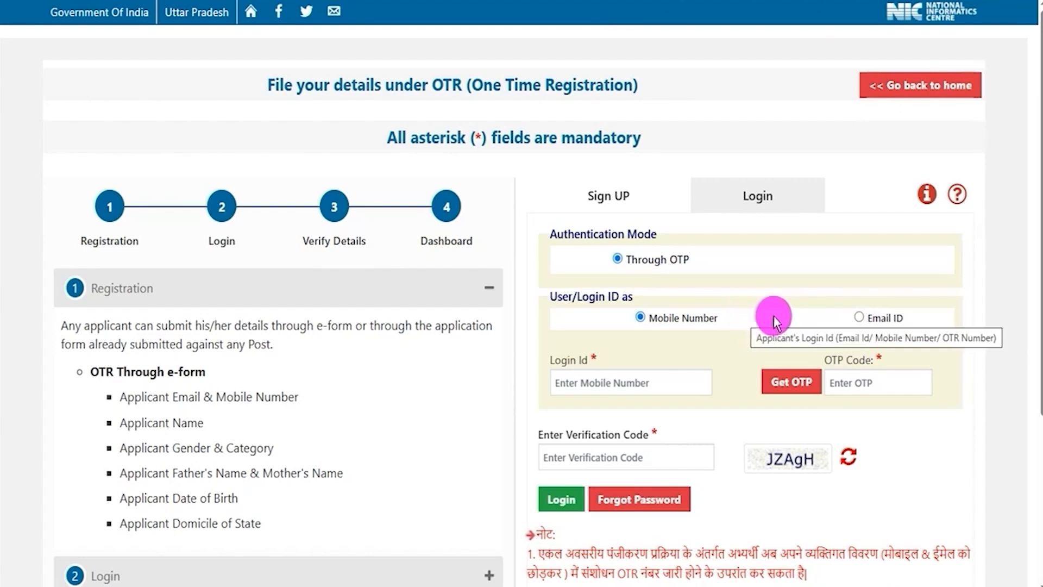
{"action": "left_click", "coordinate": [858, 318]}
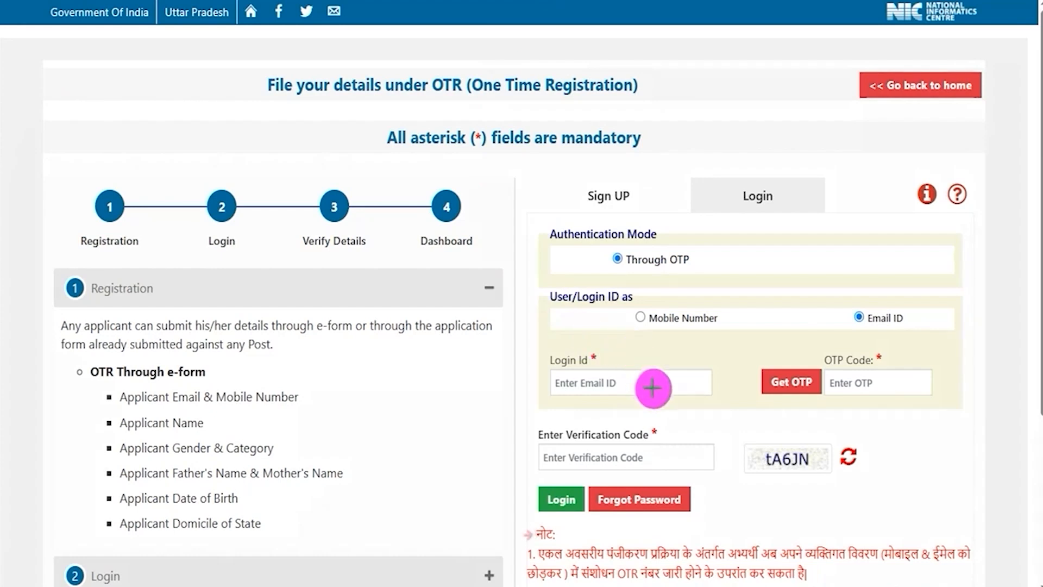
Step: Mark the email login's ID, Get OTP, OTP code, verification code and Login elements, and clear the marks
{"action": "mouse_move", "coordinate": [653, 384]}
{"action": "left_mouse_down"}
{"action": "mouse_move", "coordinate": [741, 338]}
{"action": "mouse_move", "coordinate": [786, 371]}
{"action": "left_mouse_up"}
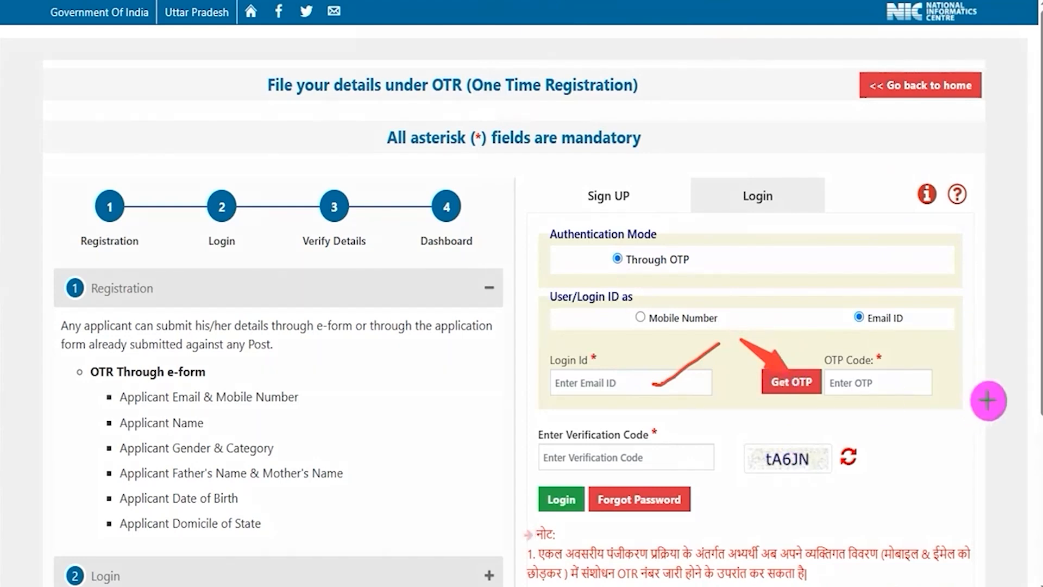
{"action": "left_click_drag", "start_coordinate": [916, 381], "coordinate": [957, 350]}
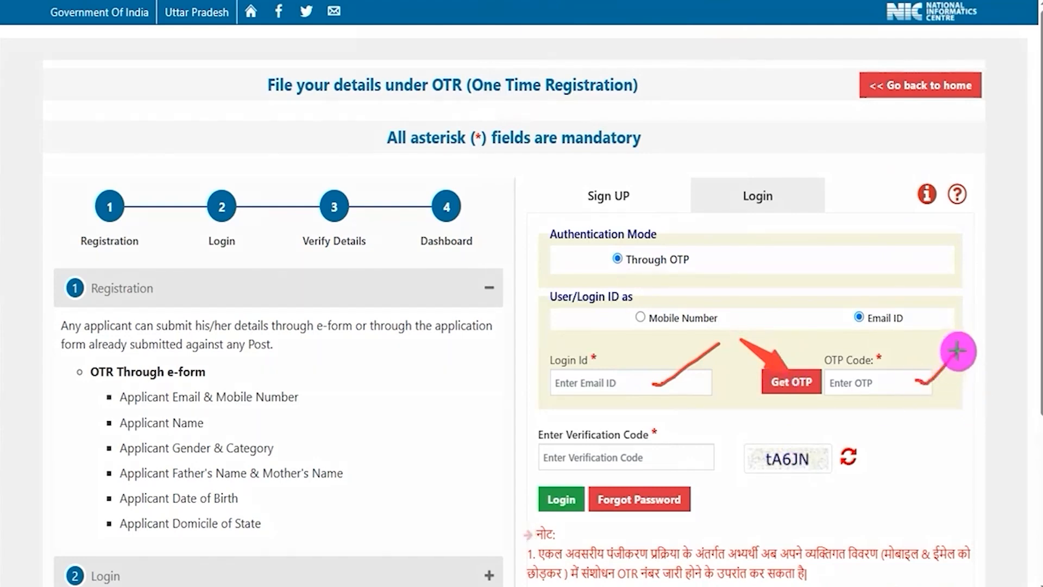
{"action": "left_click_drag", "start_coordinate": [771, 471], "coordinate": [816, 470]}
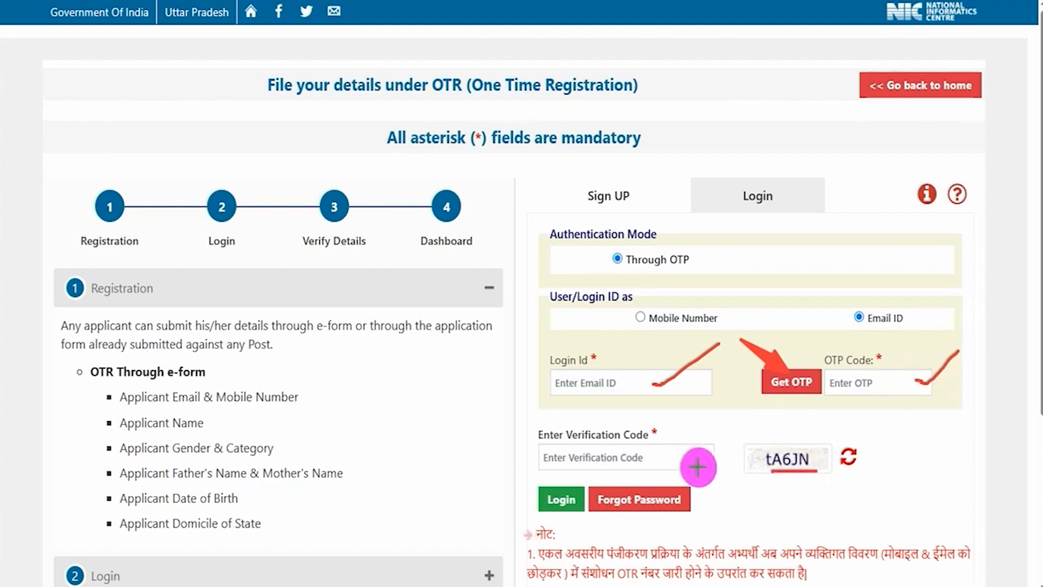
{"action": "left_click_drag", "start_coordinate": [663, 456], "coordinate": [709, 419]}
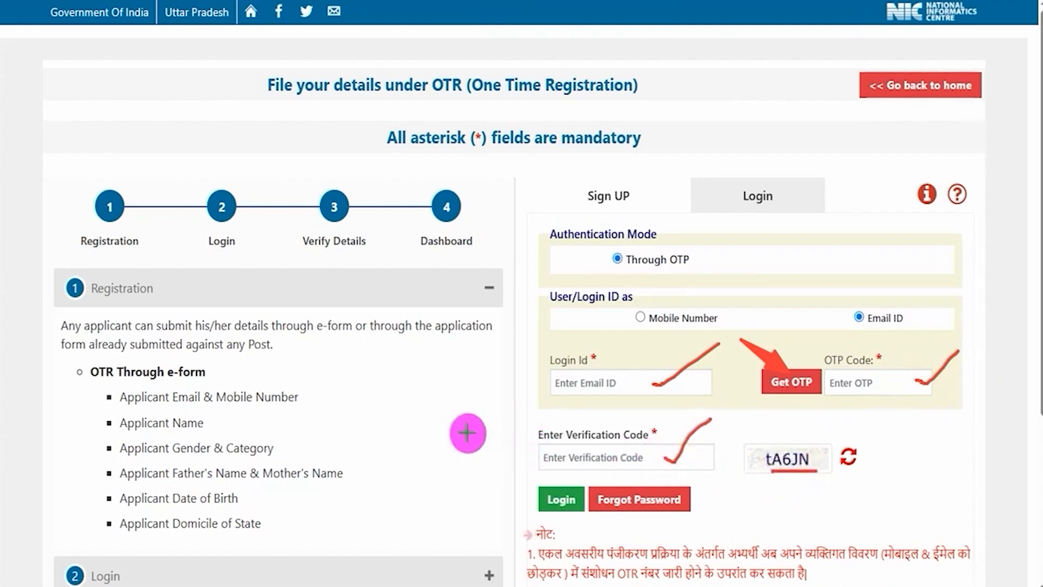
{"action": "left_click_drag", "start_coordinate": [458, 406], "coordinate": [541, 490]}
{"action": "key", "text": "Escape"}
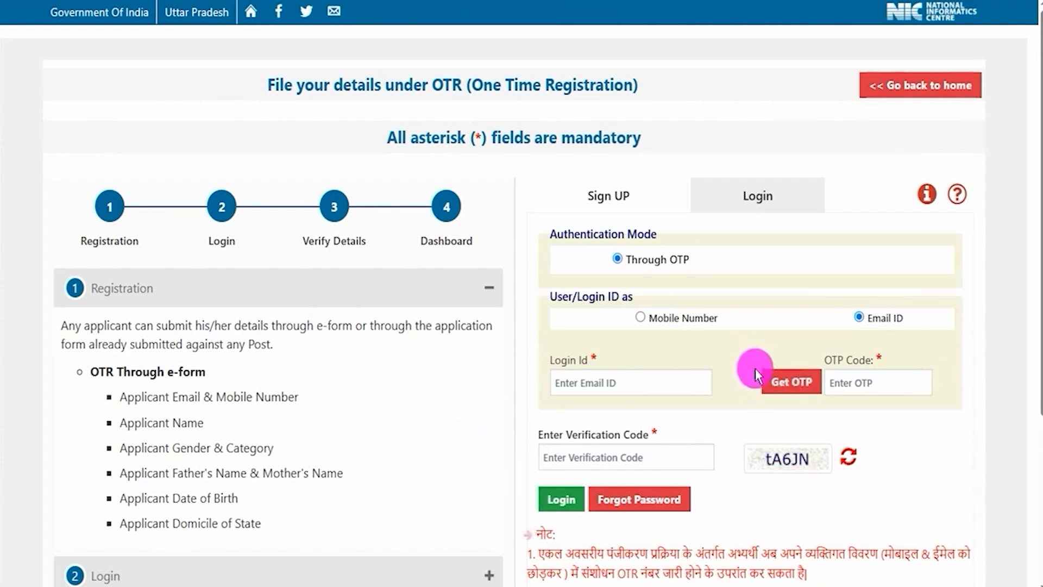
Step: Switch the login ID type to Mobile Number and mark the login ID, OTP, verification code and Login elements
{"action": "left_click", "coordinate": [641, 319]}
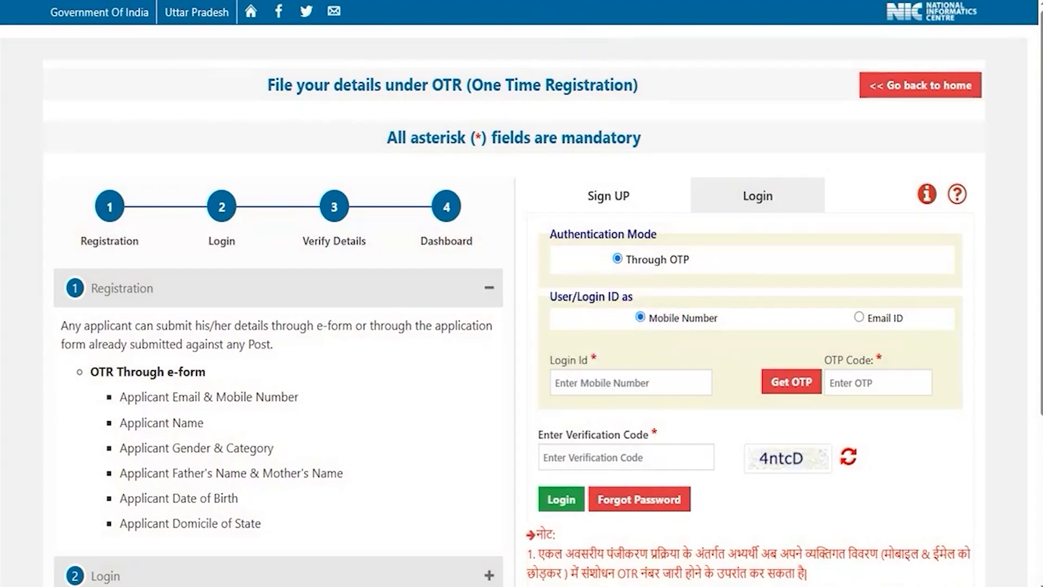
{"action": "left_click_drag", "start_coordinate": [664, 382], "coordinate": [703, 354]}
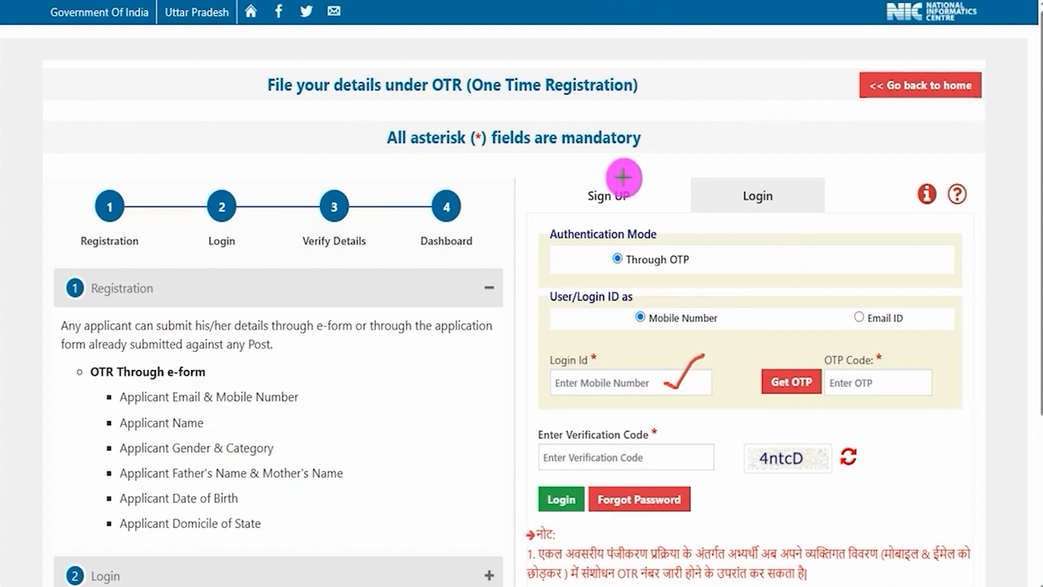
{"action": "left_click_drag", "start_coordinate": [774, 302], "coordinate": [791, 369]}
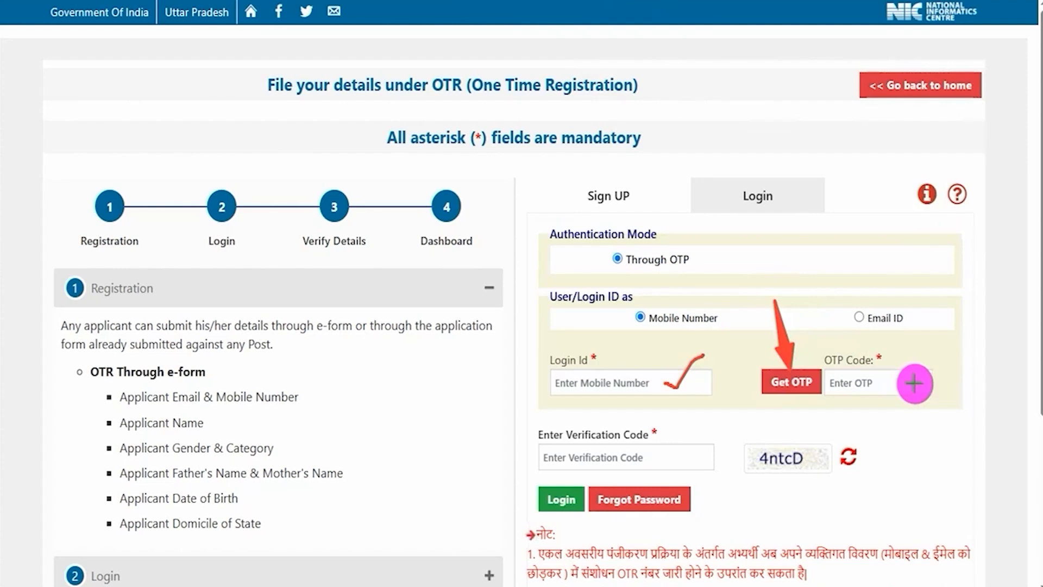
{"action": "left_click_drag", "start_coordinate": [915, 382], "coordinate": [952, 354]}
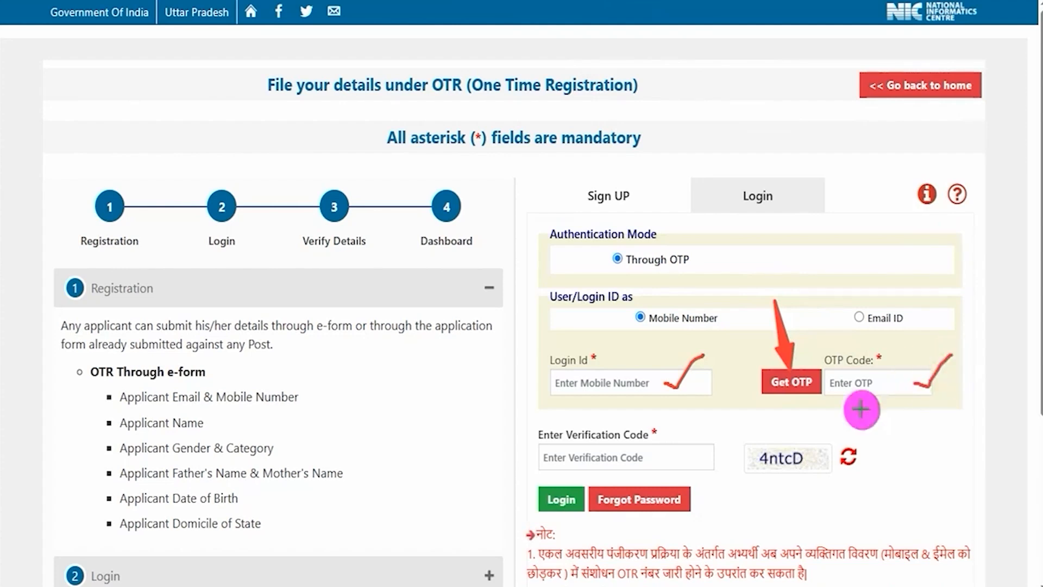
{"action": "left_click_drag", "start_coordinate": [761, 468], "coordinate": [806, 467]}
{"action": "mouse_move", "coordinate": [657, 459]}
{"action": "left_mouse_down"}
{"action": "mouse_move", "coordinate": [676, 462]}
{"action": "mouse_move", "coordinate": [741, 423]}
{"action": "left_mouse_up"}
{"action": "left_click_drag", "start_coordinate": [459, 402], "coordinate": [543, 489]}
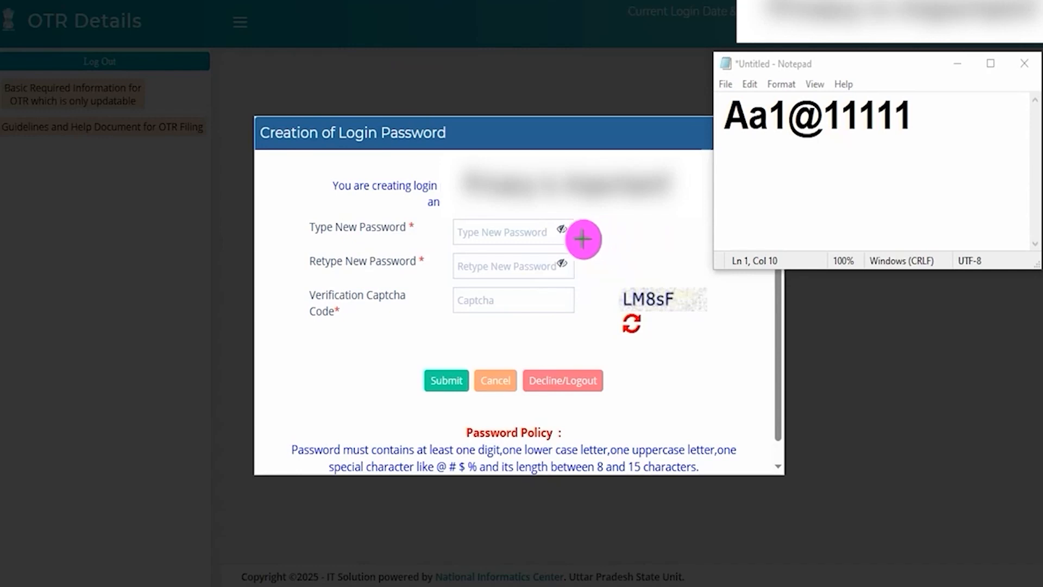
Step: Mark the new password field, highlight the sample password in Notepad, and return to the new password field
{"action": "left_click_drag", "start_coordinate": [567, 238], "coordinate": [630, 222]}
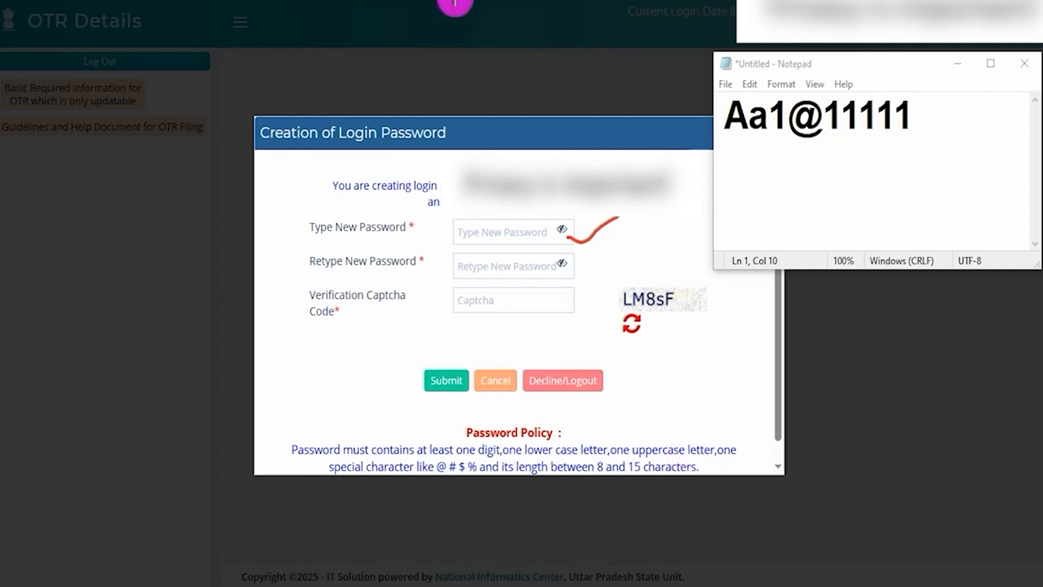
{"action": "left_click_drag", "start_coordinate": [727, 114], "coordinate": [807, 117]}
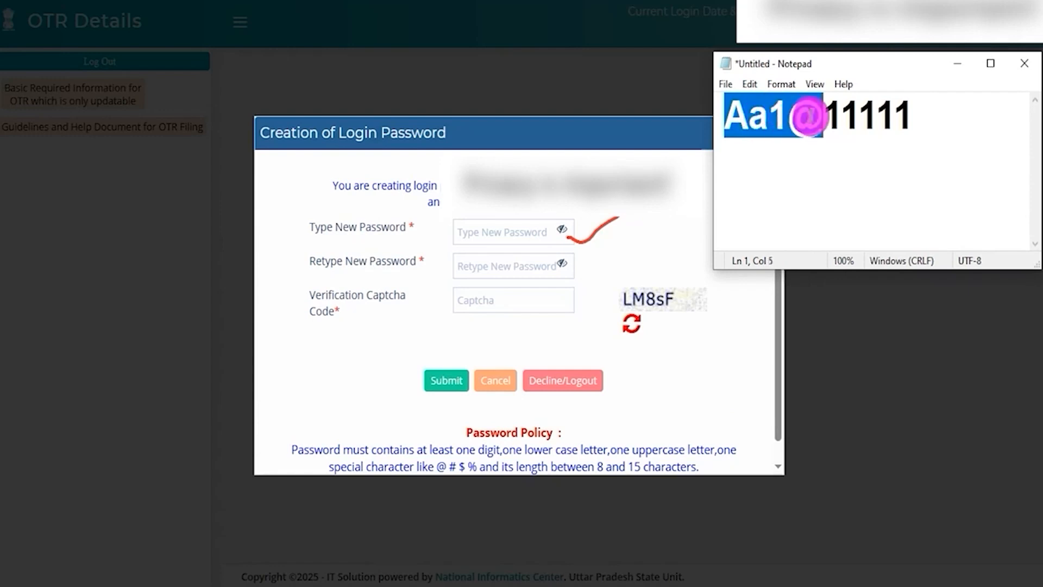
{"action": "left_click_drag", "start_coordinate": [807, 116], "coordinate": [884, 119]}
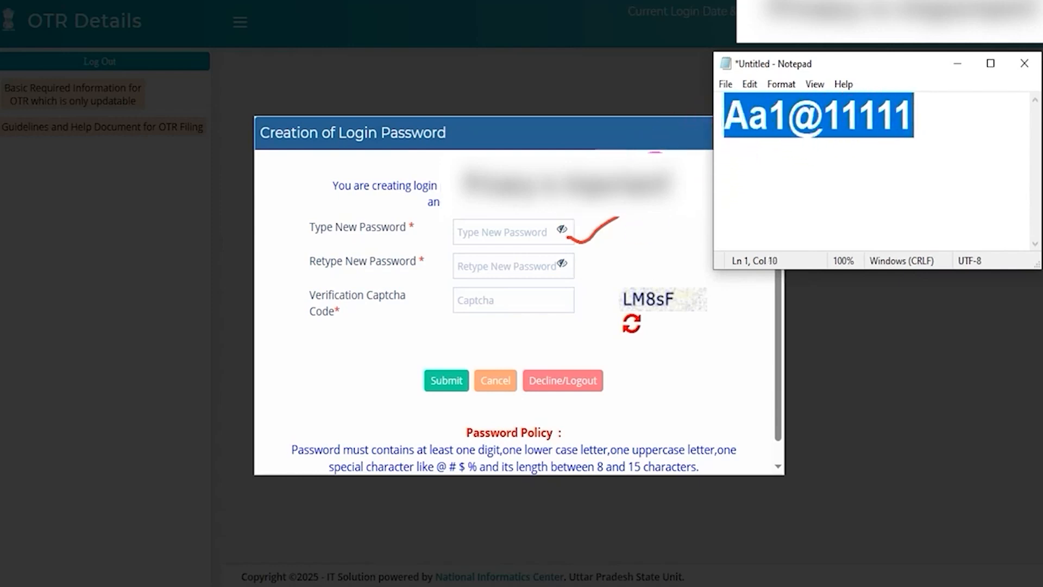
{"action": "left_click", "coordinate": [522, 232]}
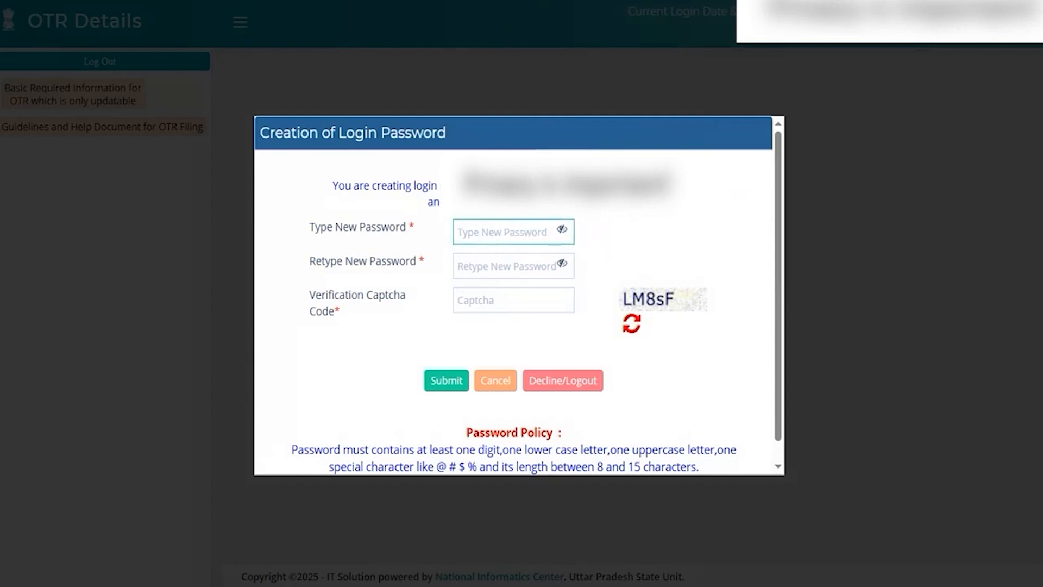
Step: Mark the new password, retype password and captcha fields, and point out Submit in the login password creation form
{"action": "left_click_drag", "start_coordinate": [567, 238], "coordinate": [618, 217]}
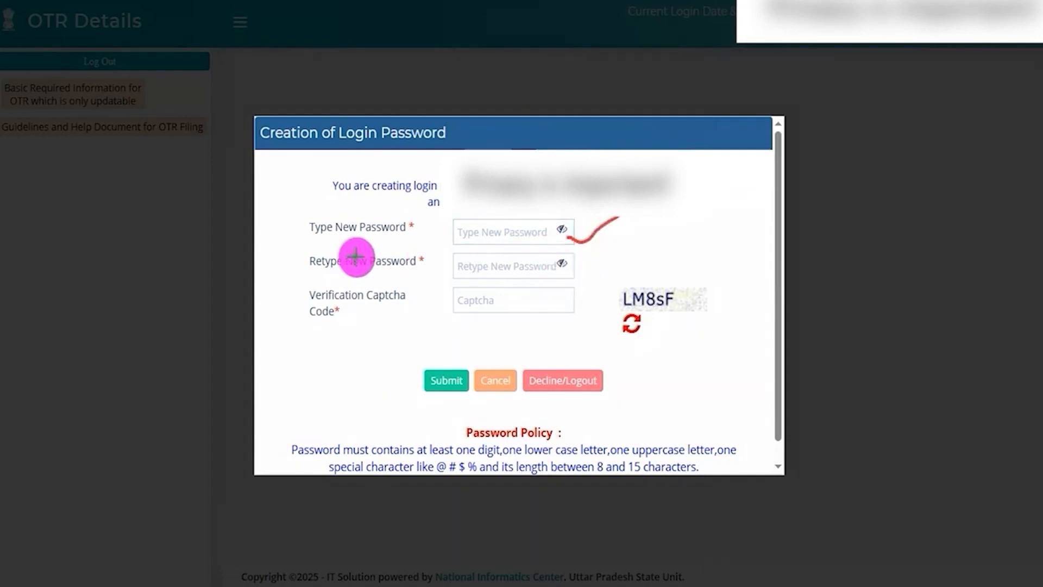
{"action": "left_click_drag", "start_coordinate": [570, 272], "coordinate": [668, 231]}
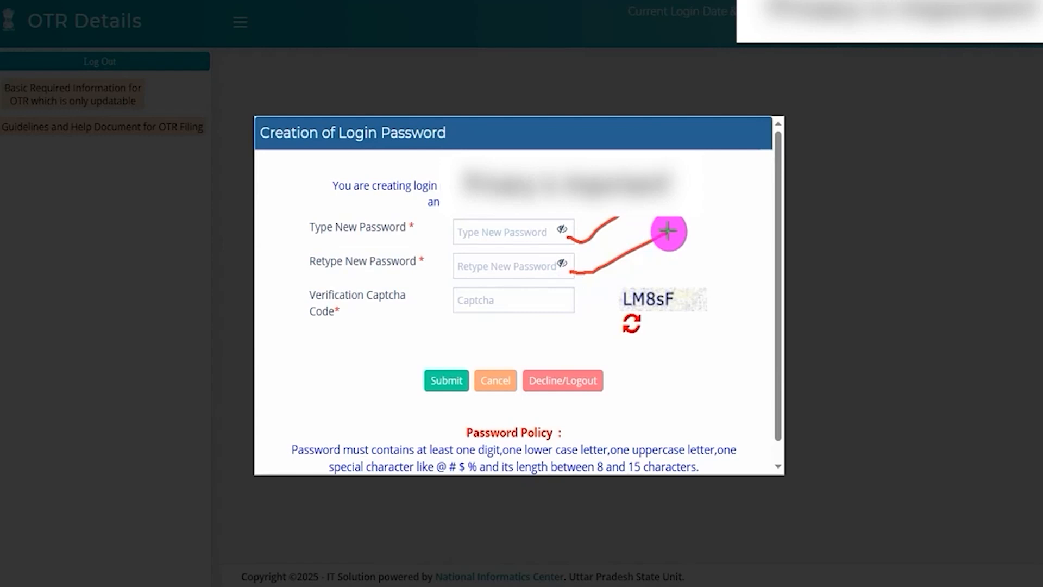
{"action": "left_click_drag", "start_coordinate": [633, 310], "coordinate": [701, 307]}
{"action": "left_click_drag", "start_coordinate": [540, 307], "coordinate": [597, 278]}
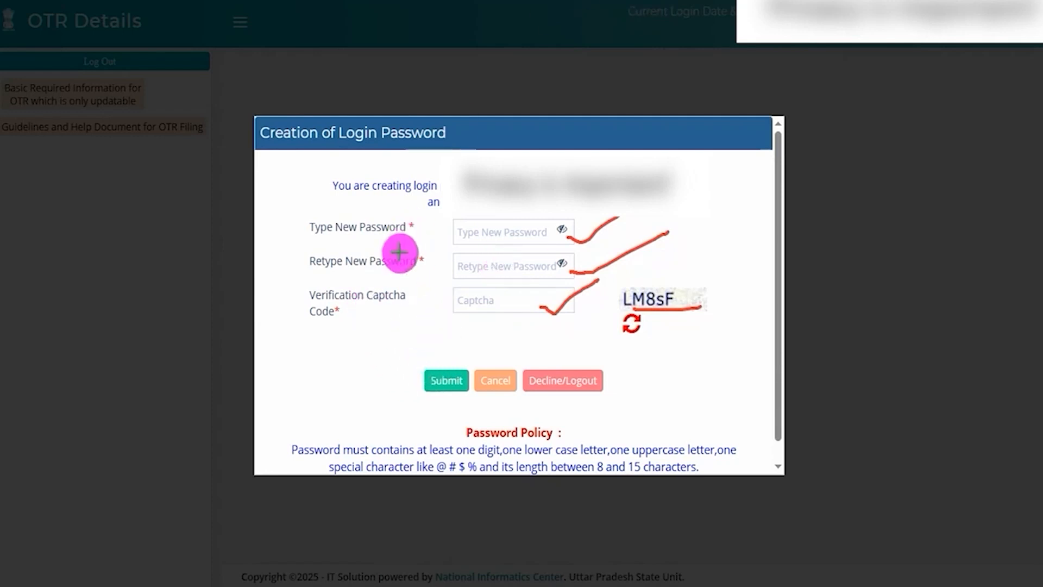
{"action": "left_click_drag", "start_coordinate": [347, 324], "coordinate": [416, 364]}
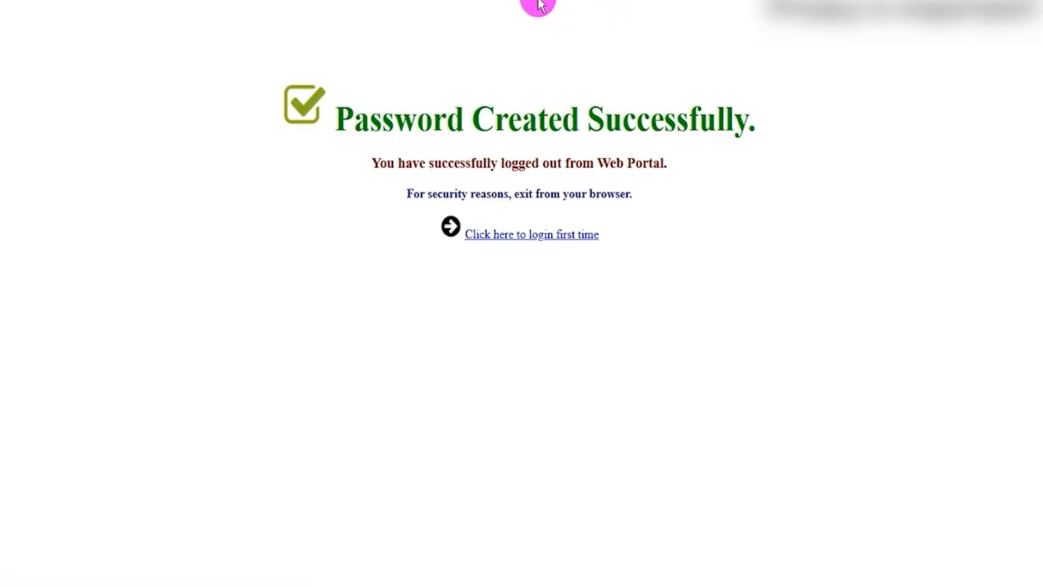
Step: Highlight the password creation message and open the first-time login page
{"action": "left_click_drag", "start_coordinate": [355, 113], "coordinate": [695, 117]}
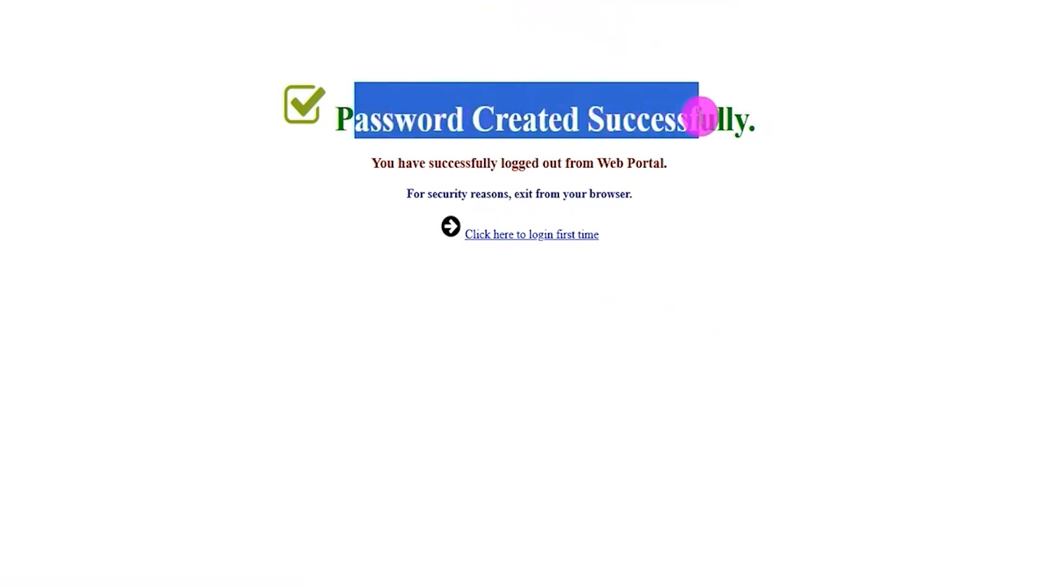
{"action": "left_click", "coordinate": [604, 1]}
{"action": "left_click_drag", "start_coordinate": [410, 352], "coordinate": [537, 247]}
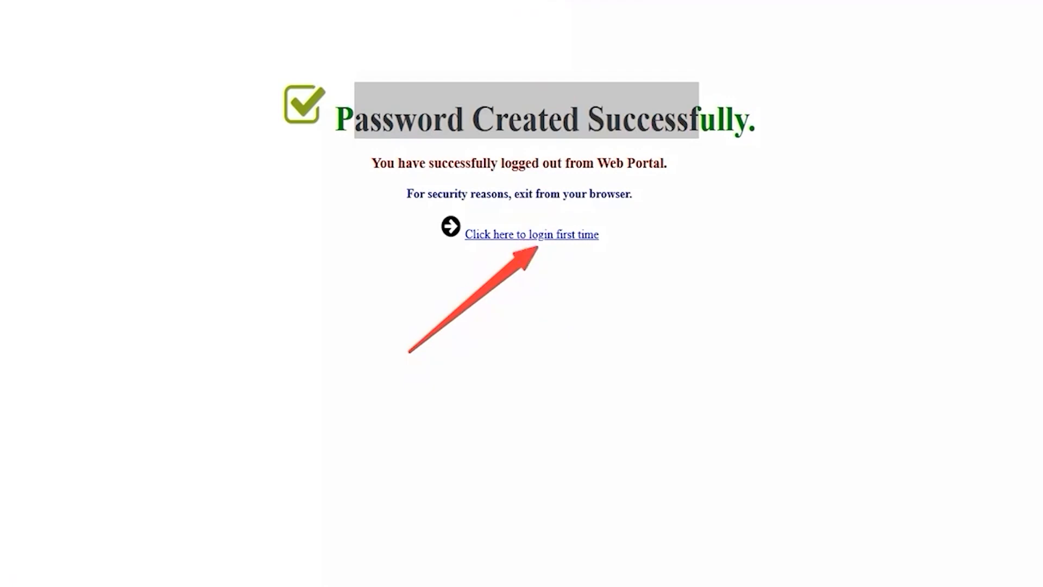
{"action": "left_click", "coordinate": [532, 237]}
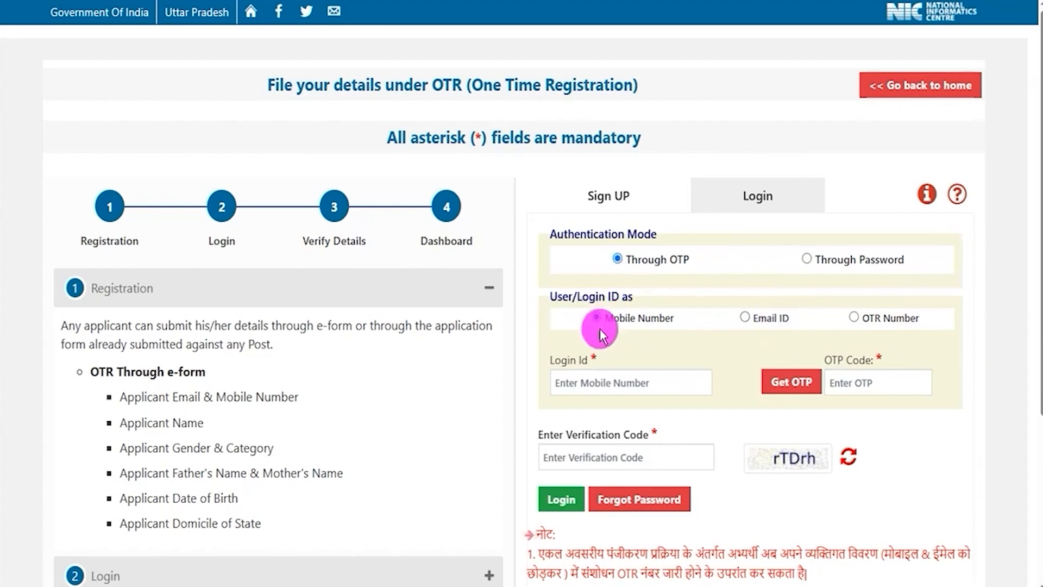
Step: Switch the login ID type to Email ID and back to Mobile Number, and mark the login fields, Get OTP and Login
{"action": "left_click", "coordinate": [743, 318]}
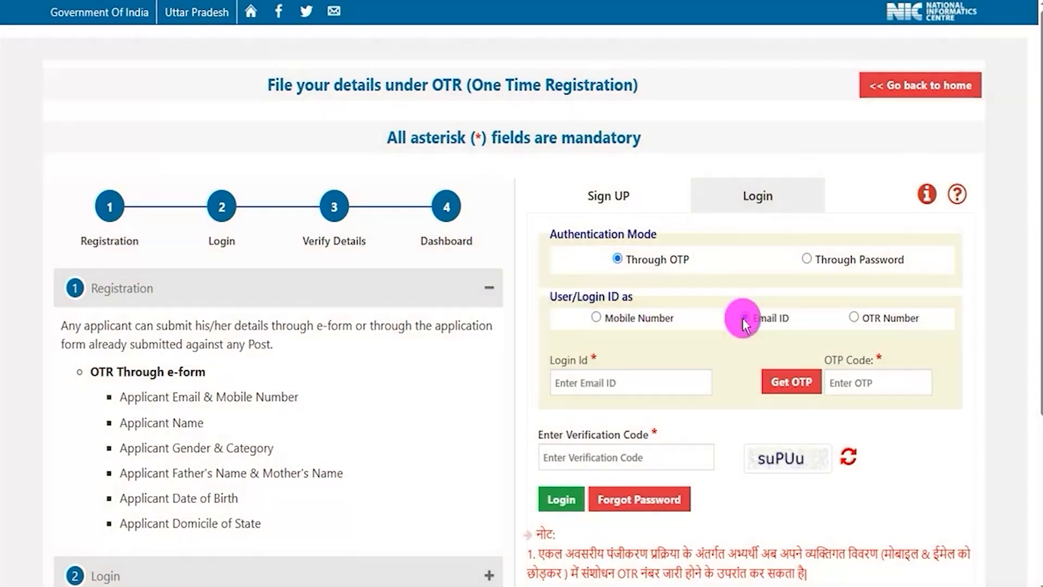
{"action": "left_click", "coordinate": [597, 318]}
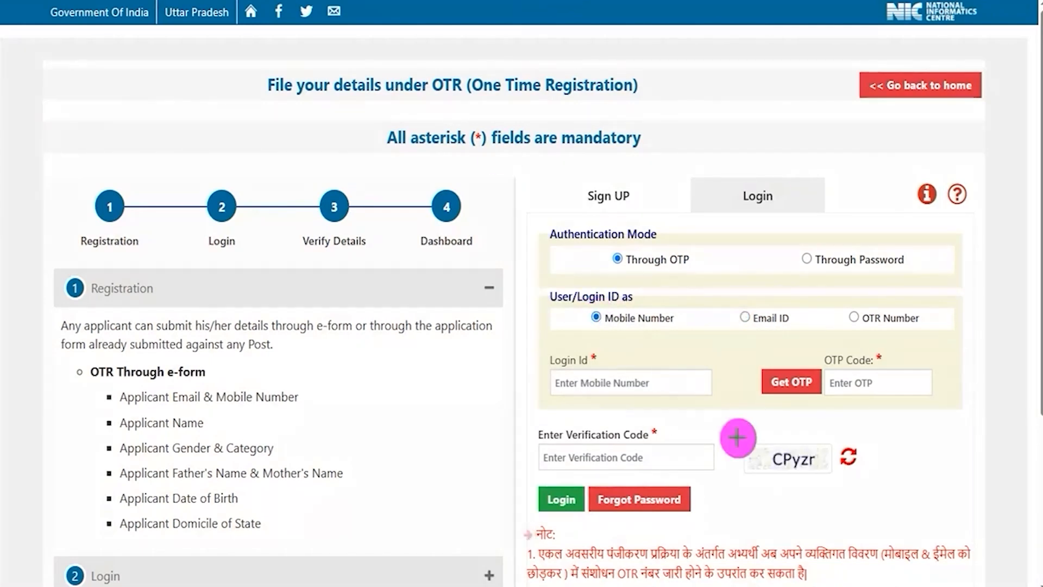
{"action": "mouse_move", "coordinate": [686, 385]}
{"action": "left_mouse_down"}
{"action": "mouse_move", "coordinate": [724, 355]}
{"action": "mouse_move", "coordinate": [751, 356]}
{"action": "mouse_move", "coordinate": [763, 372]}
{"action": "left_mouse_up"}
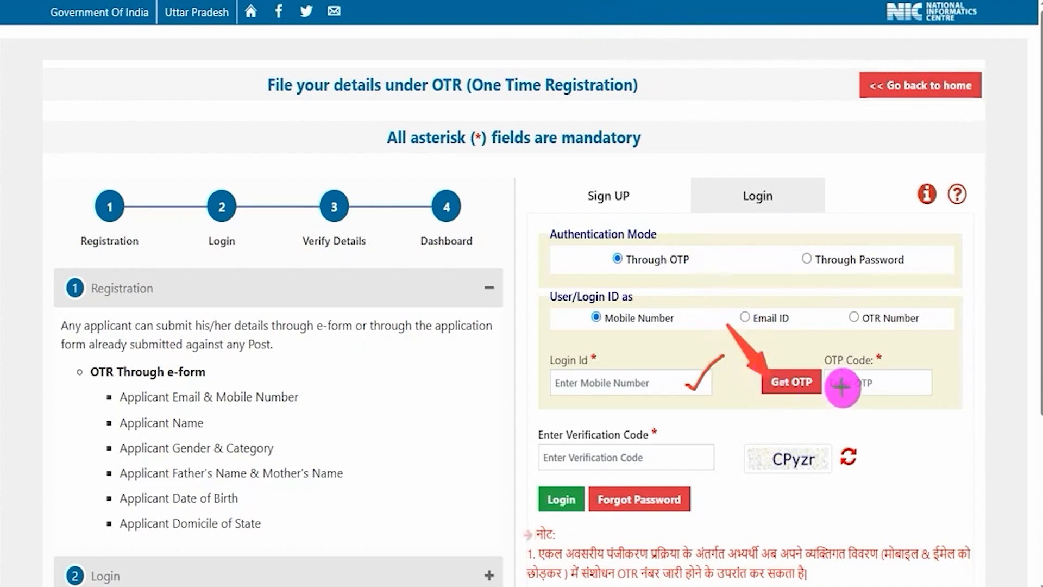
{"action": "left_click_drag", "start_coordinate": [902, 386], "coordinate": [955, 345]}
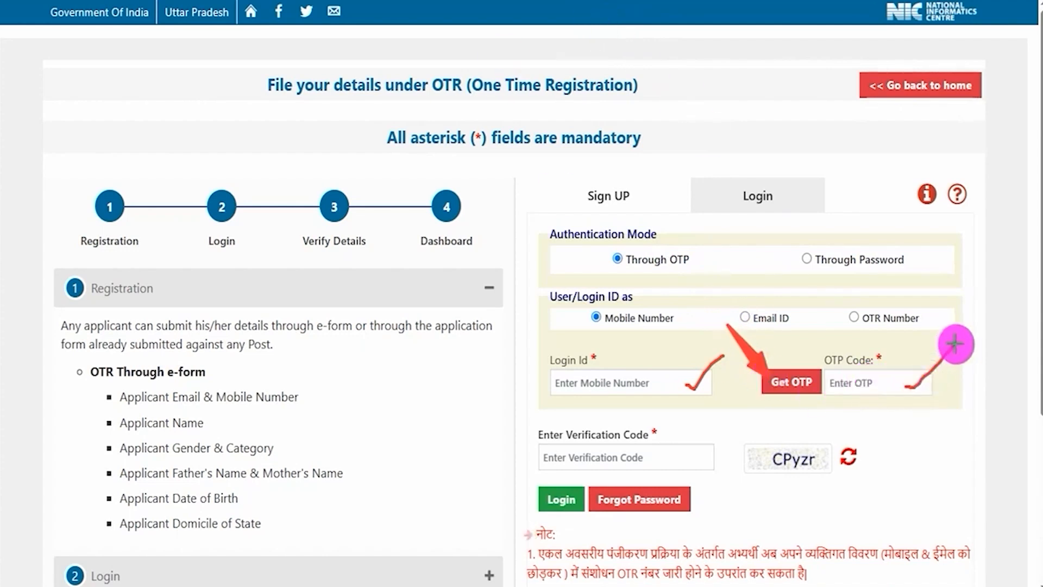
{"action": "left_click_drag", "start_coordinate": [777, 479], "coordinate": [813, 474]}
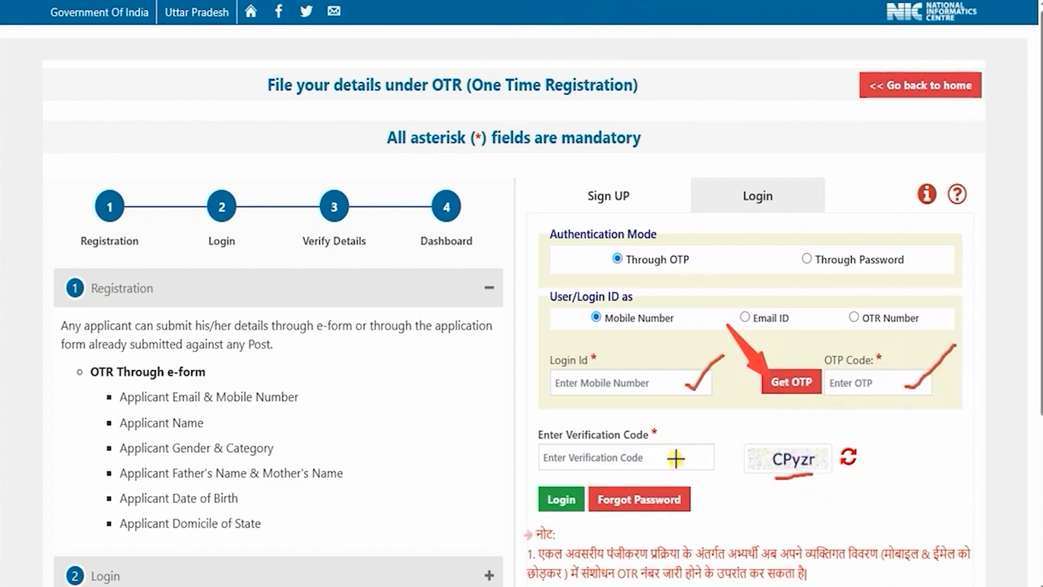
{"action": "left_click_drag", "start_coordinate": [676, 459], "coordinate": [720, 420]}
{"action": "left_click_drag", "start_coordinate": [469, 408], "coordinate": [541, 487]}
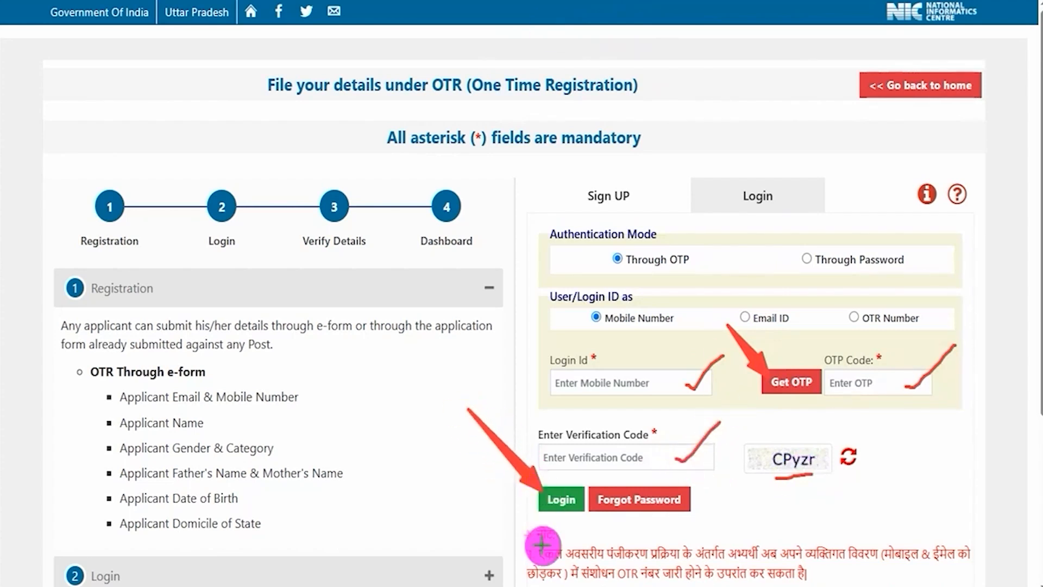
{"action": "key", "text": "Escape"}
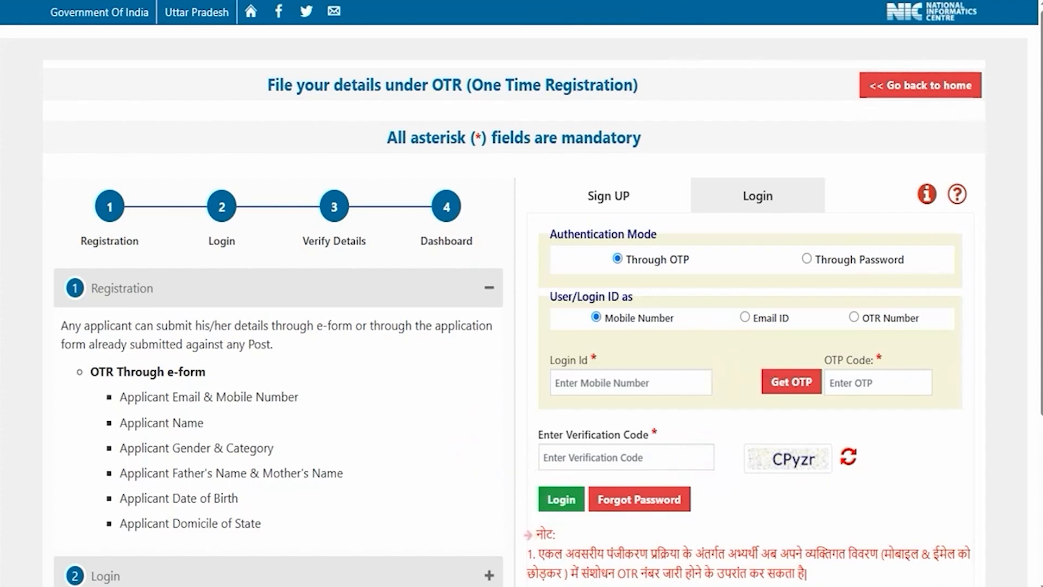
Step: Set the login ID type to Email ID and mark its login ID, Get OTP, OTP code, verification code and Login elements
{"action": "left_click", "coordinate": [745, 317]}
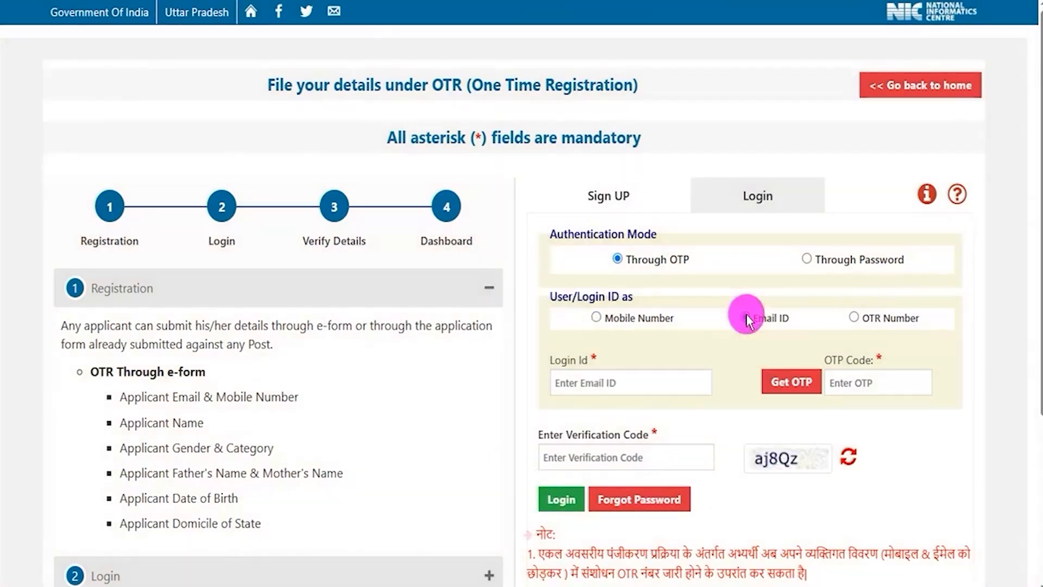
{"action": "left_click_drag", "start_coordinate": [688, 384], "coordinate": [758, 354]}
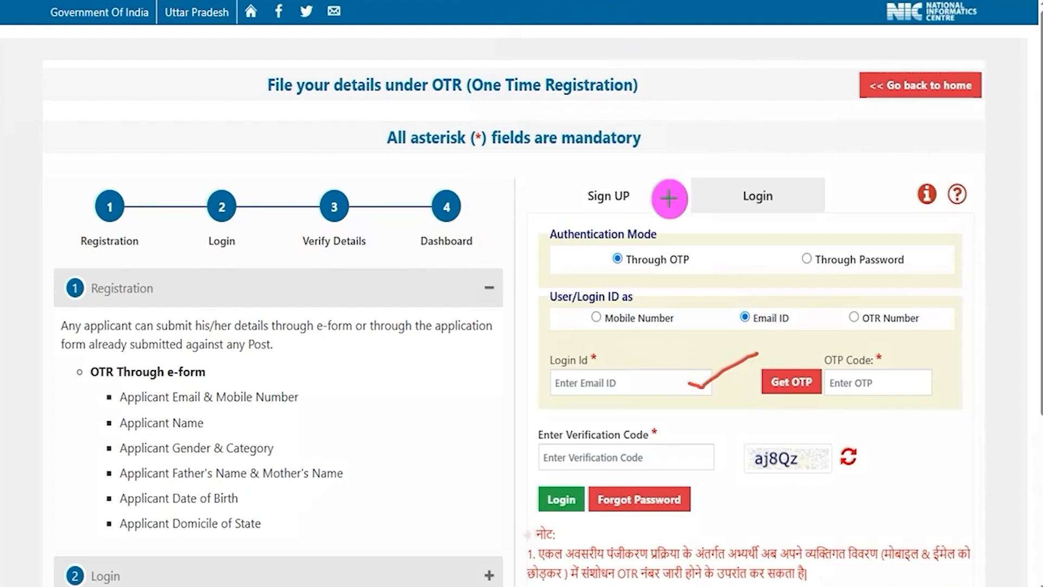
{"action": "left_click_drag", "start_coordinate": [818, 314], "coordinate": [797, 363]}
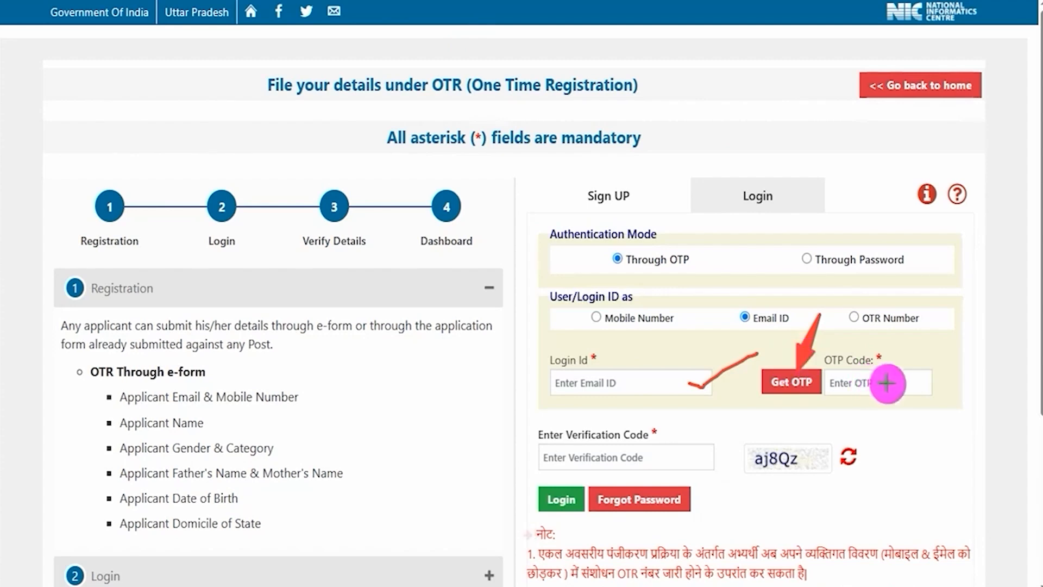
{"action": "left_click_drag", "start_coordinate": [904, 381], "coordinate": [963, 337]}
{"action": "left_click_drag", "start_coordinate": [750, 467], "coordinate": [802, 468]}
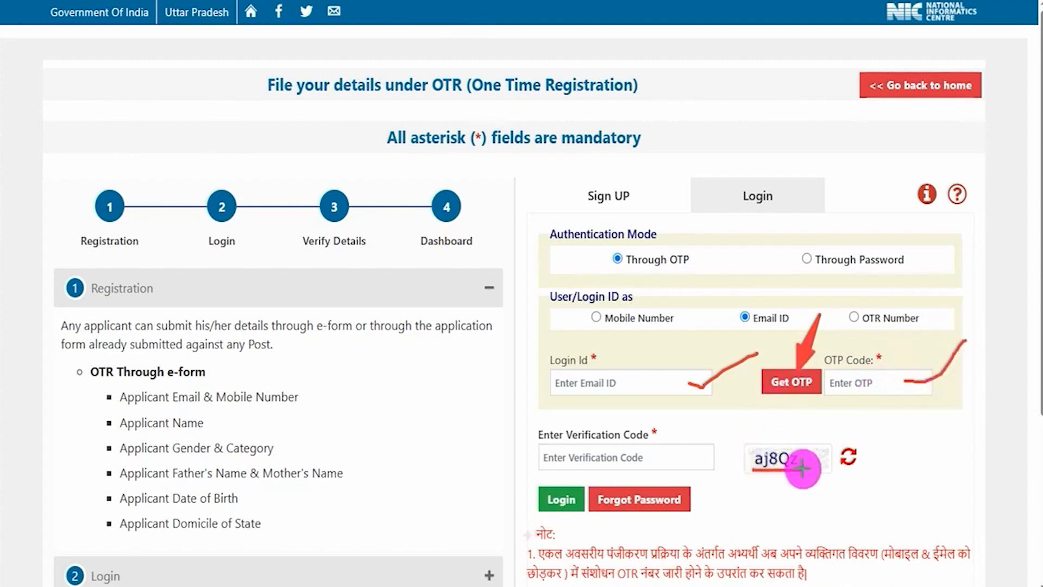
{"action": "left_click_drag", "start_coordinate": [697, 455], "coordinate": [737, 421]}
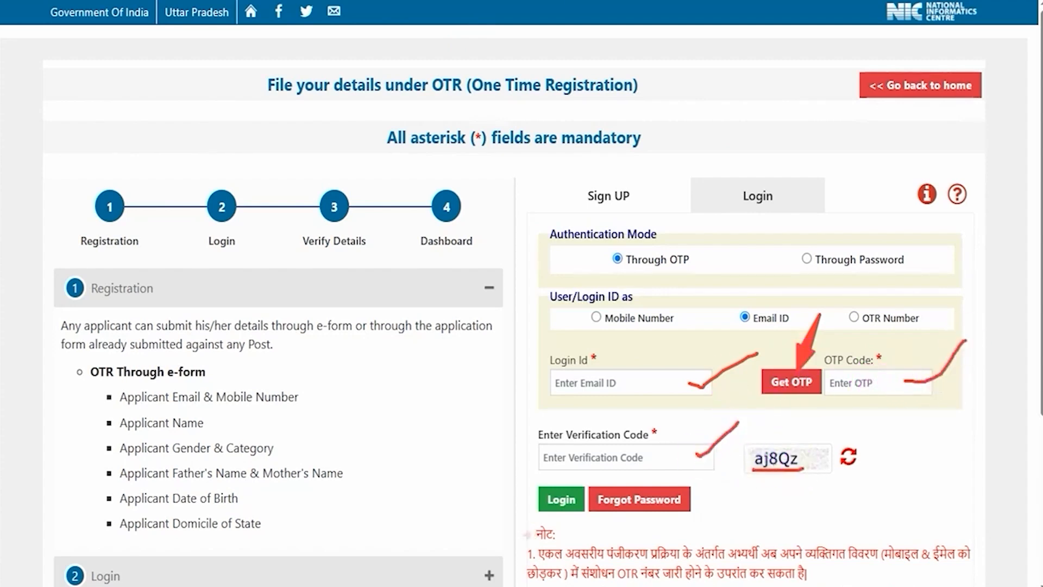
{"action": "left_click_drag", "start_coordinate": [456, 382], "coordinate": [542, 495]}
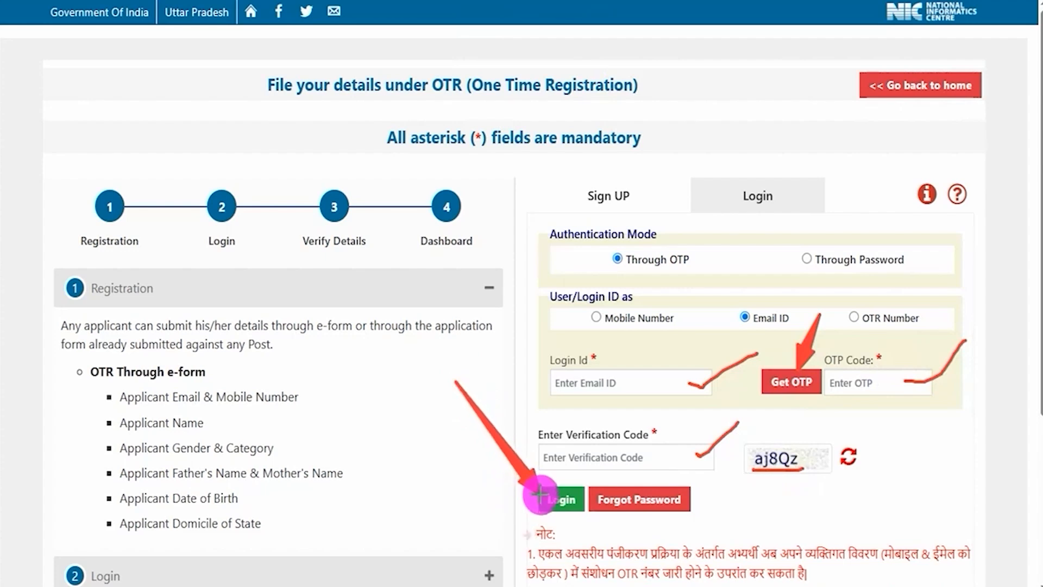
Step: Change the login ID type to OTR Number and mark that option
{"action": "left_click", "coordinate": [853, 317]}
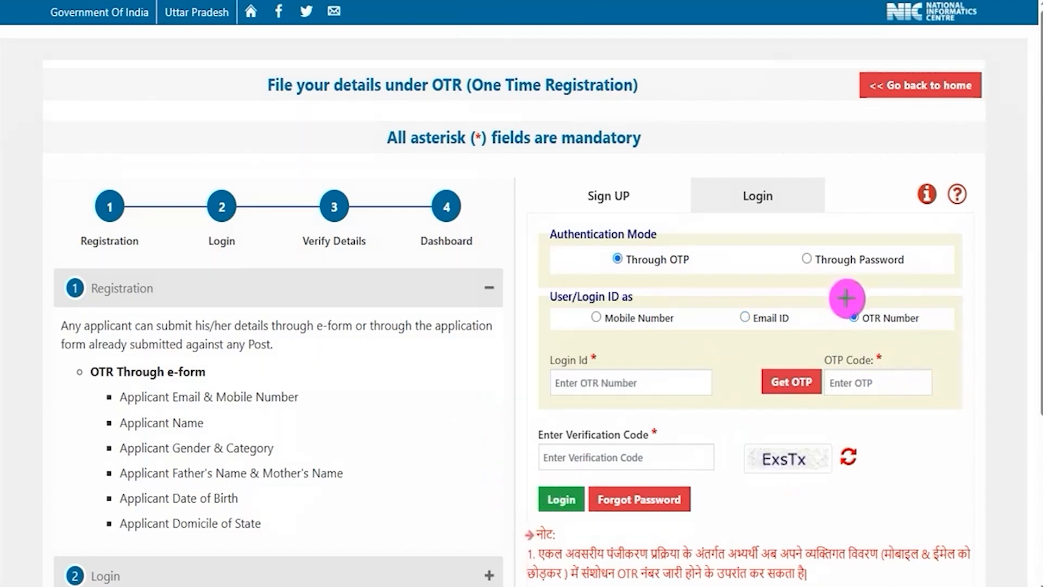
{"action": "left_click_drag", "start_coordinate": [845, 298], "coordinate": [928, 332]}
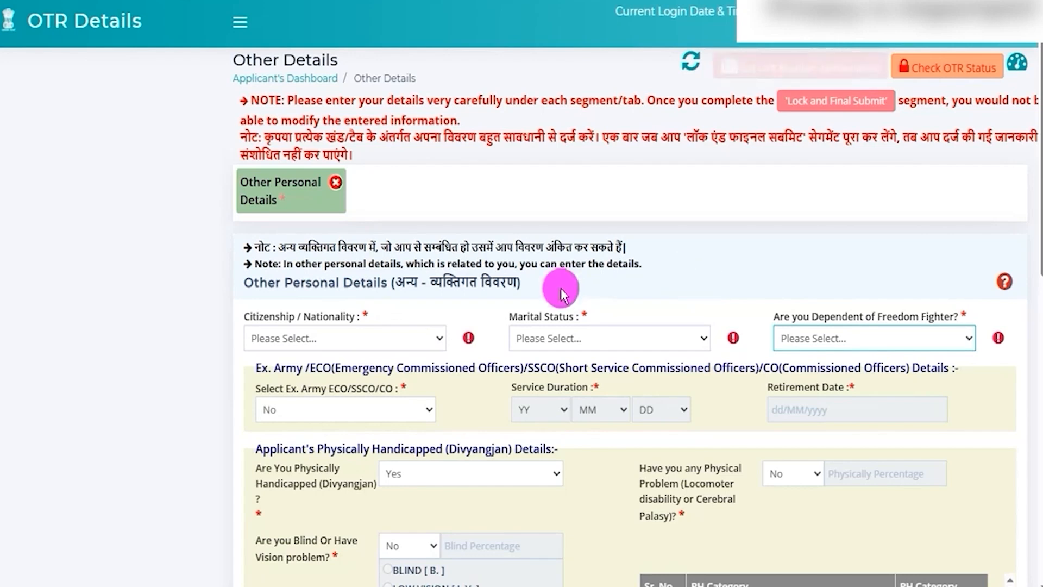
Step: Set Citizenship / Nationality to Citizen of India under Other Personal Details and view the Marital Status options without choosing one
{"action": "left_click_drag", "start_coordinate": [300, 281], "coordinate": [412, 282]}
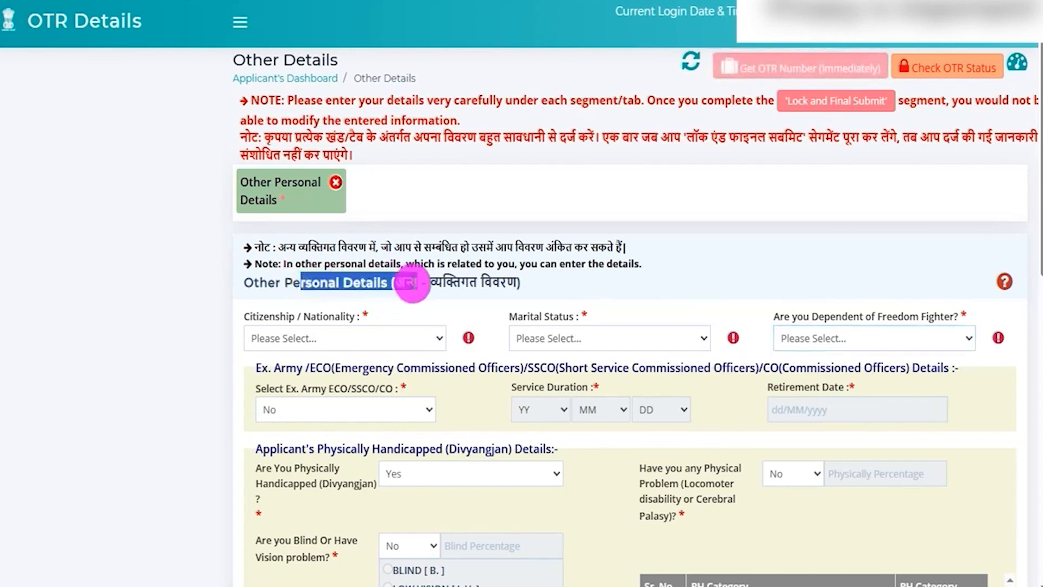
{"action": "left_click", "coordinate": [328, 339]}
{"action": "left_click", "coordinate": [326, 383]}
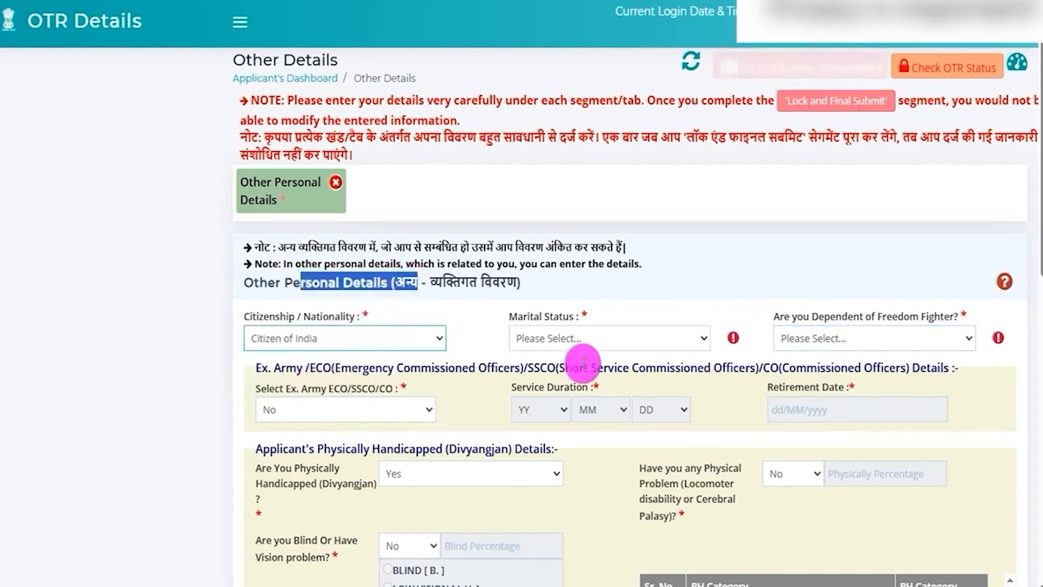
{"action": "left_click", "coordinate": [599, 344]}
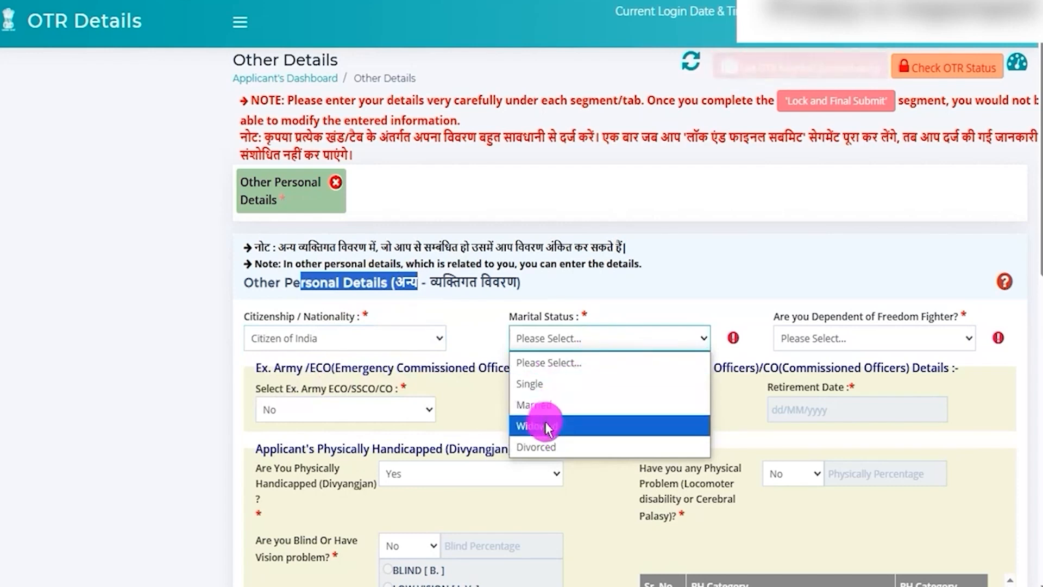
{"action": "left_click", "coordinate": [741, 282]}
Step: Answer the Dependent of Freedom Fighter question with Yes, and change the answer to No
{"action": "left_click", "coordinate": [860, 339]}
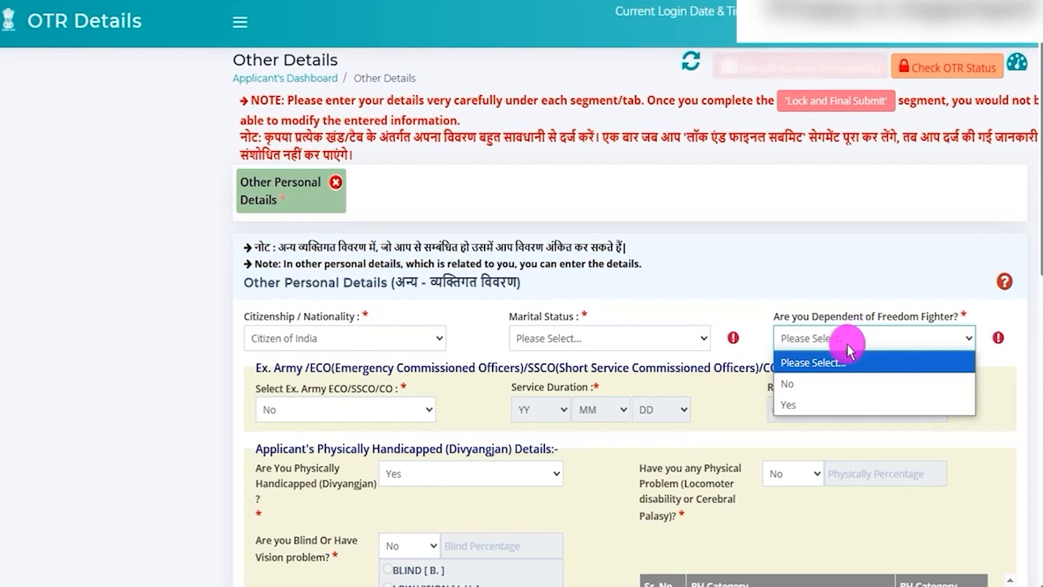
{"action": "left_click", "coordinate": [790, 406]}
{"action": "left_click", "coordinate": [808, 347]}
{"action": "left_click", "coordinate": [795, 381]}
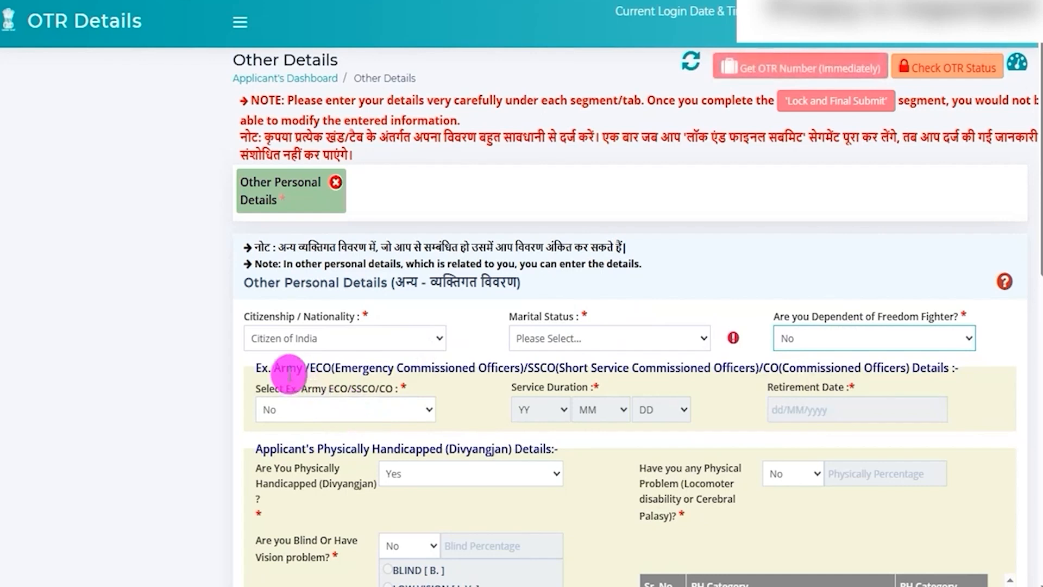
Step: Select Ex. Army in the ex-army details to view the Service Duration and Retirement Date fields, and reset the selection to No
{"action": "left_click_drag", "start_coordinate": [340, 369], "coordinate": [889, 367]}
{"action": "left_click", "coordinate": [806, 369]}
{"action": "left_click", "coordinate": [361, 413]}
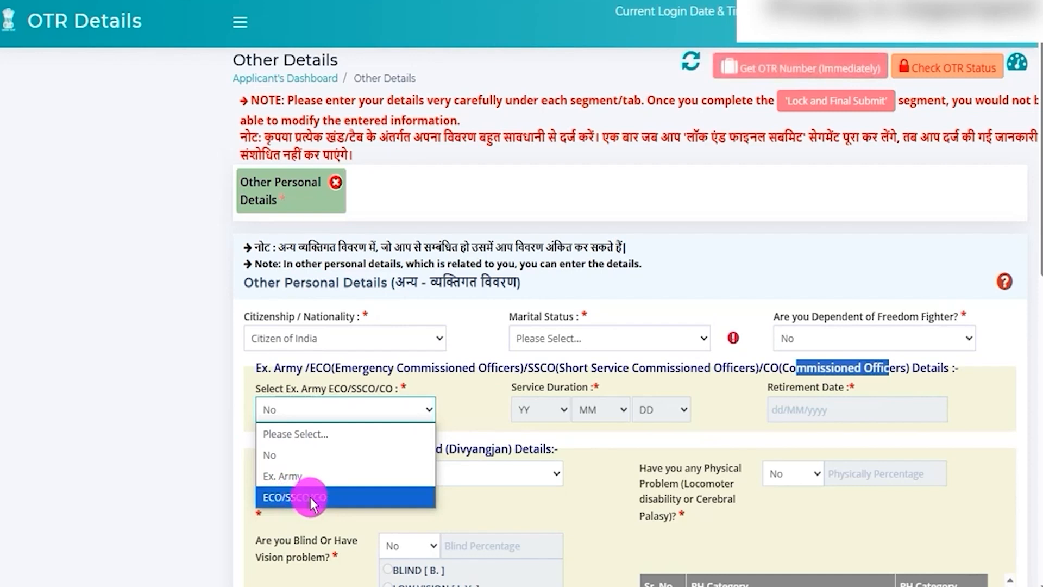
{"action": "left_click", "coordinate": [288, 476]}
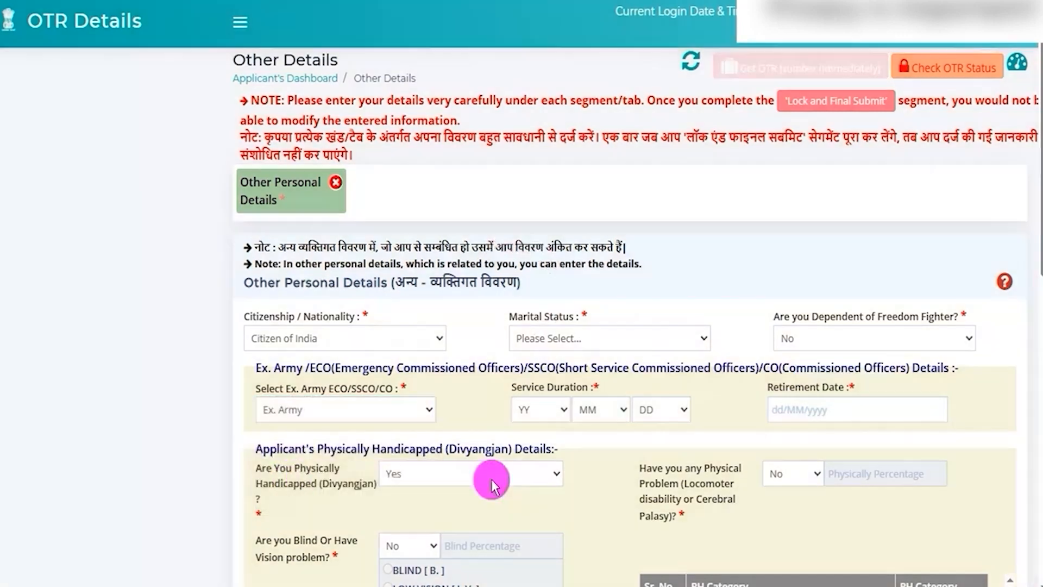
{"action": "left_click", "coordinate": [545, 413]}
{"action": "left_click", "coordinate": [625, 412]}
{"action": "left_click", "coordinate": [657, 410]}
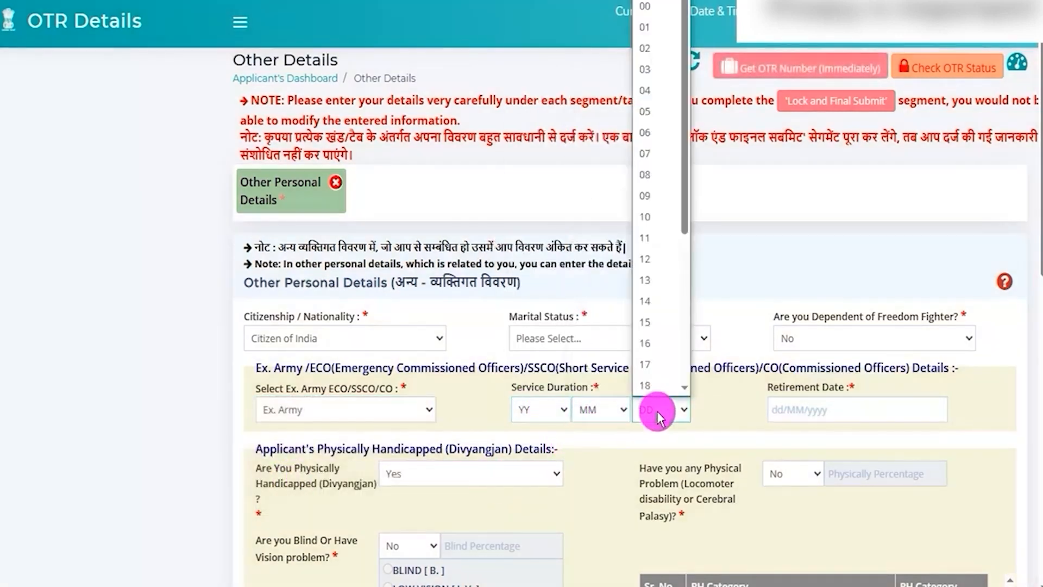
{"action": "left_click", "coordinate": [787, 413]}
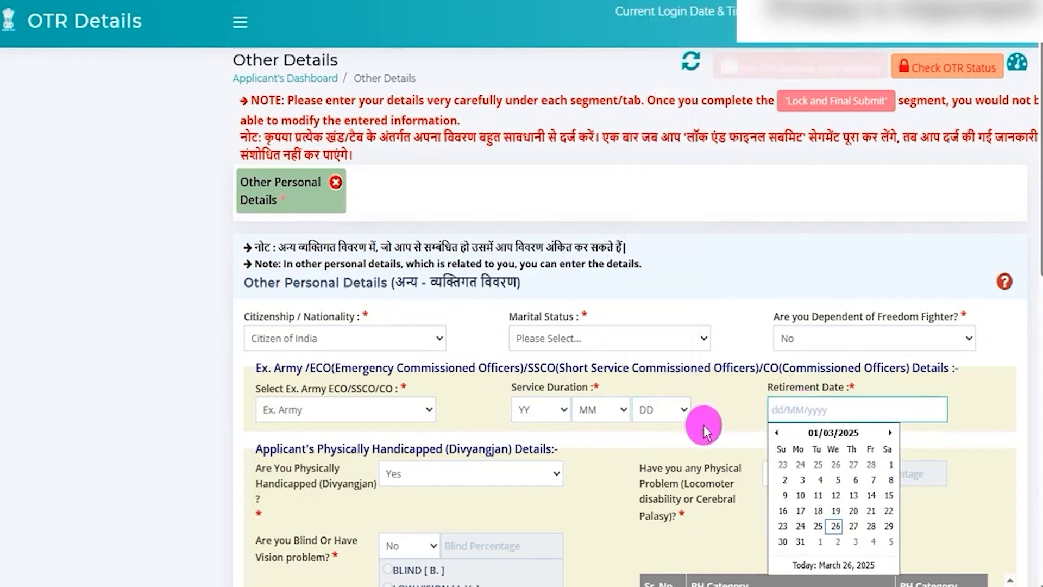
{"action": "left_click", "coordinate": [341, 411]}
{"action": "left_click", "coordinate": [344, 454]}
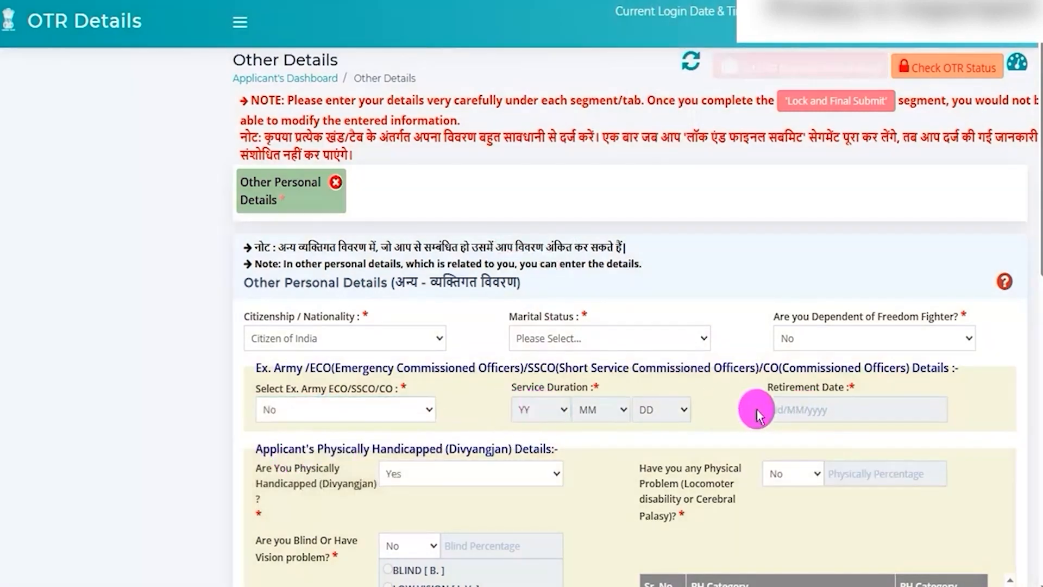
Step: Highlight the Physically Handicapped (Divyangjan) Details heading and answer the physically handicapped question with Yes
{"action": "scroll", "coordinate": [504, 468], "scroll_direction": "down", "scroll_amount": 2}
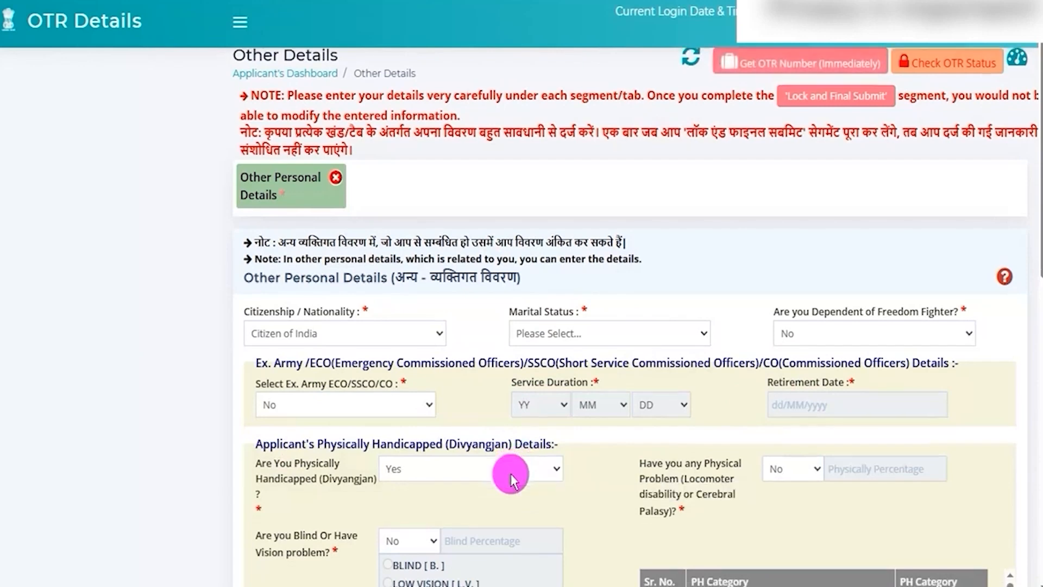
{"action": "scroll", "coordinate": [461, 437], "scroll_direction": "down", "scroll_amount": 3}
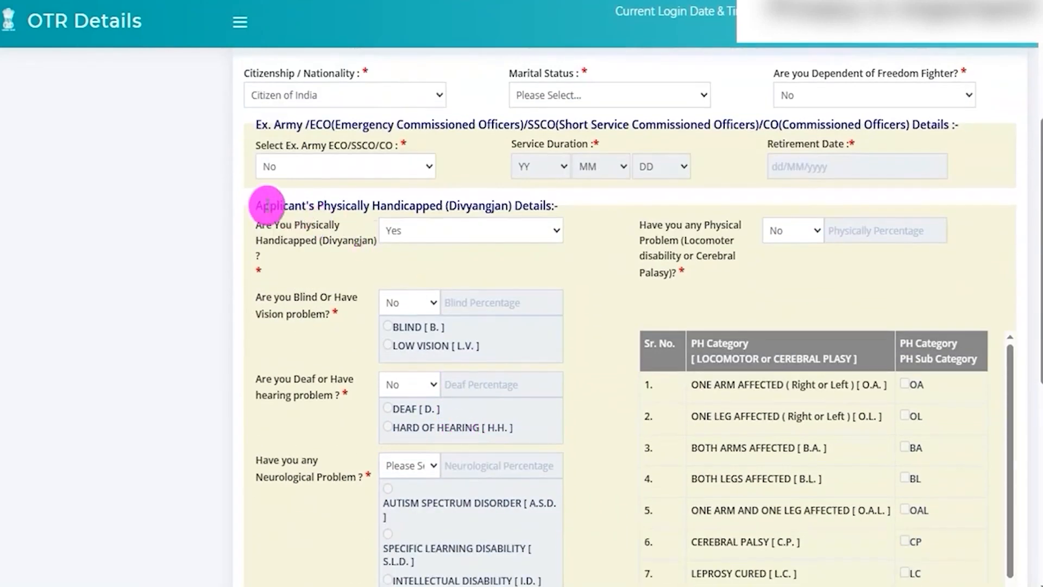
{"action": "left_click_drag", "start_coordinate": [288, 204], "coordinate": [425, 205]}
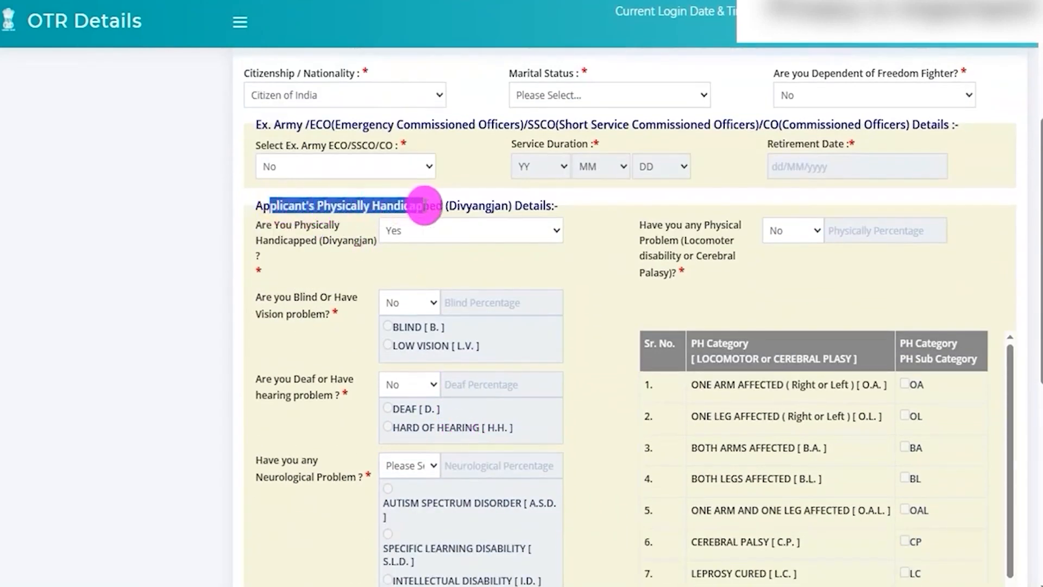
{"action": "left_click", "coordinate": [410, 232]}
{"action": "left_click", "coordinate": [400, 293]}
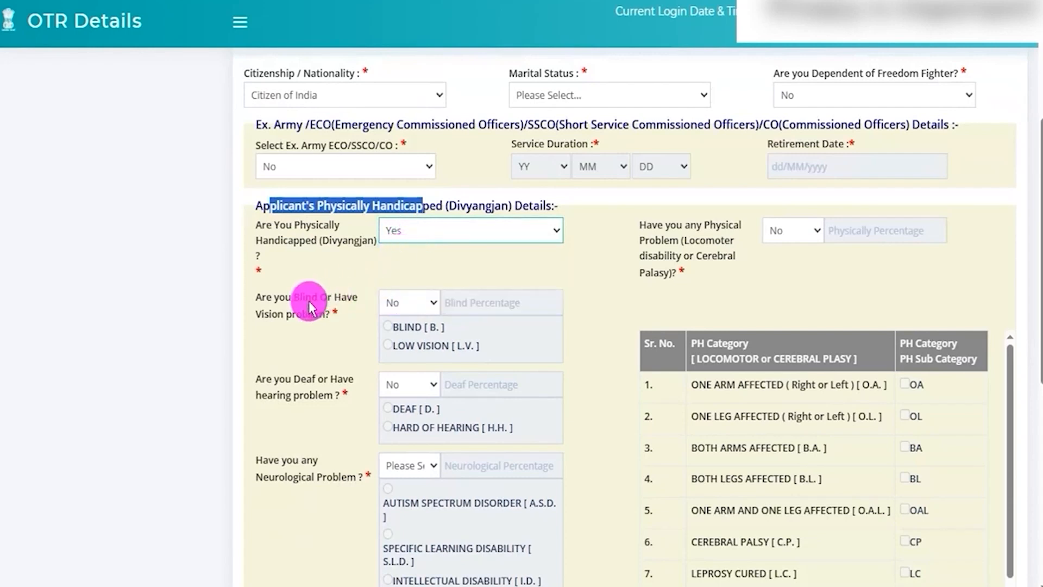
Step: Highlight the blindness or vision problem question and set its answer to Yes
{"action": "scroll", "coordinate": [308, 301], "scroll_direction": "down", "scroll_amount": 3}
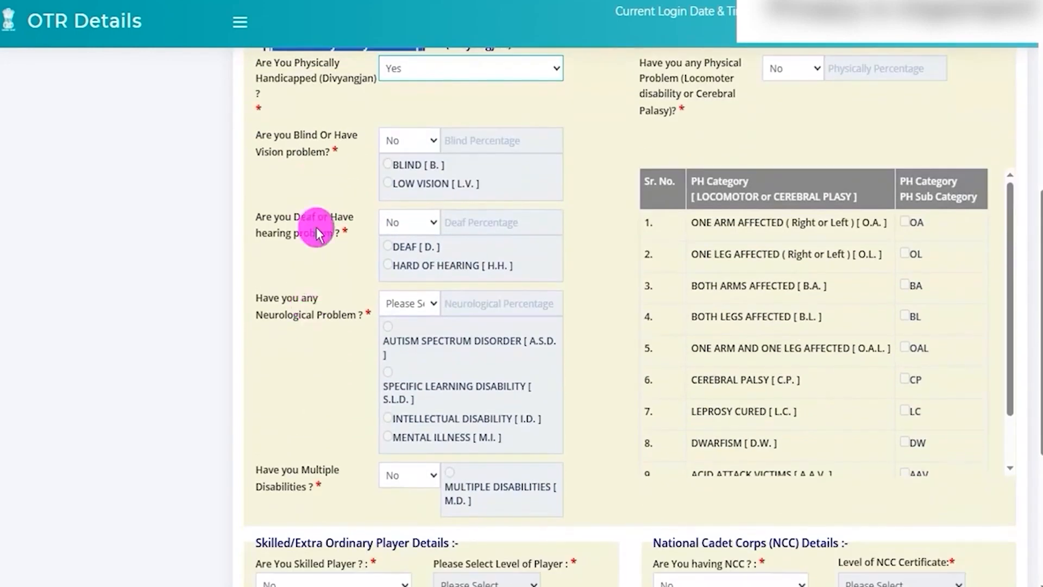
{"action": "mouse_move", "coordinate": [299, 133]}
{"action": "left_mouse_down"}
{"action": "mouse_move", "coordinate": [321, 134]}
{"action": "mouse_move", "coordinate": [292, 150]}
{"action": "left_mouse_up"}
{"action": "left_click", "coordinate": [413, 143]}
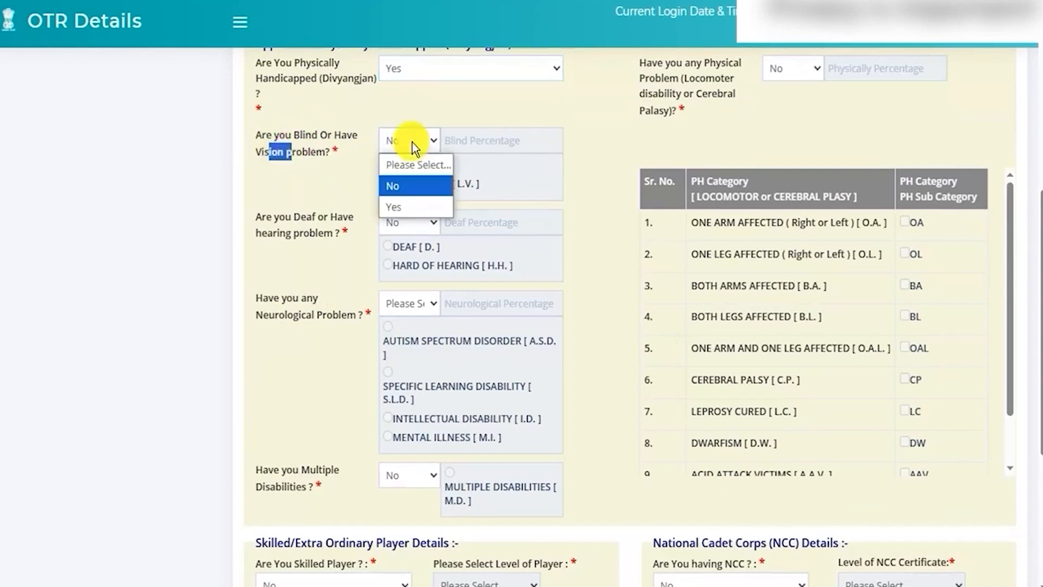
{"action": "left_click", "coordinate": [399, 206]}
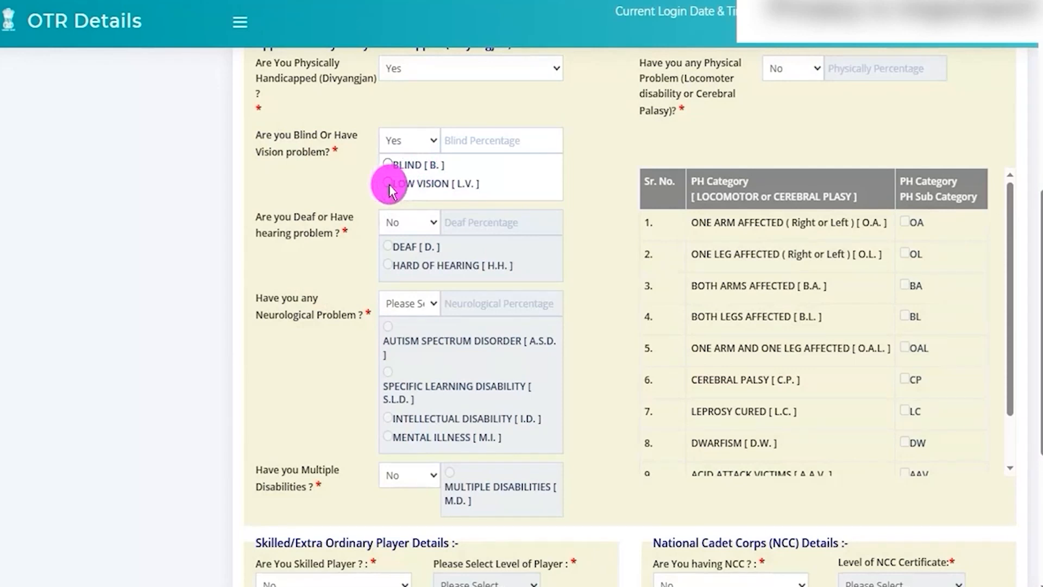
Step: Change the blindness or vision problem answer to No, and view the answer options of the deaf or hearing problem question
{"action": "left_click", "coordinate": [399, 142]}
{"action": "left_click", "coordinate": [392, 185]}
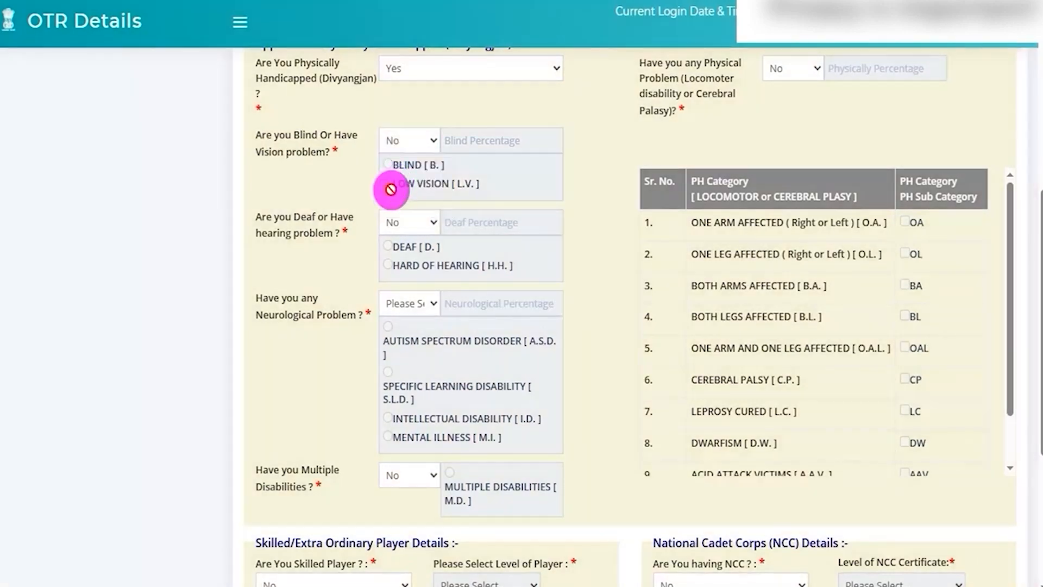
{"action": "mouse_move", "coordinate": [300, 219]}
{"action": "left_mouse_down"}
{"action": "mouse_move", "coordinate": [318, 221]}
{"action": "mouse_move", "coordinate": [294, 233]}
{"action": "left_mouse_up"}
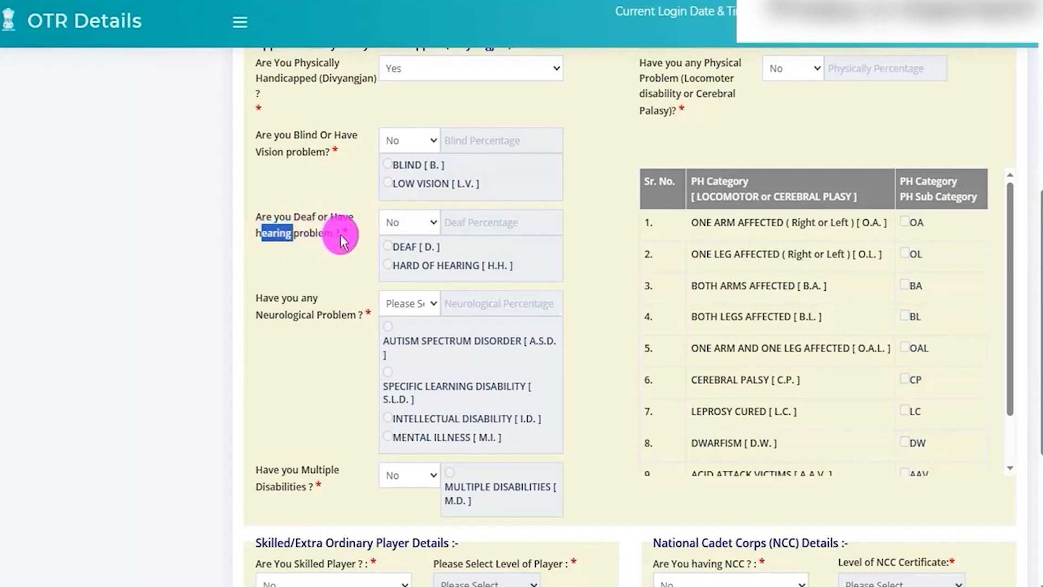
{"action": "left_click", "coordinate": [413, 222]}
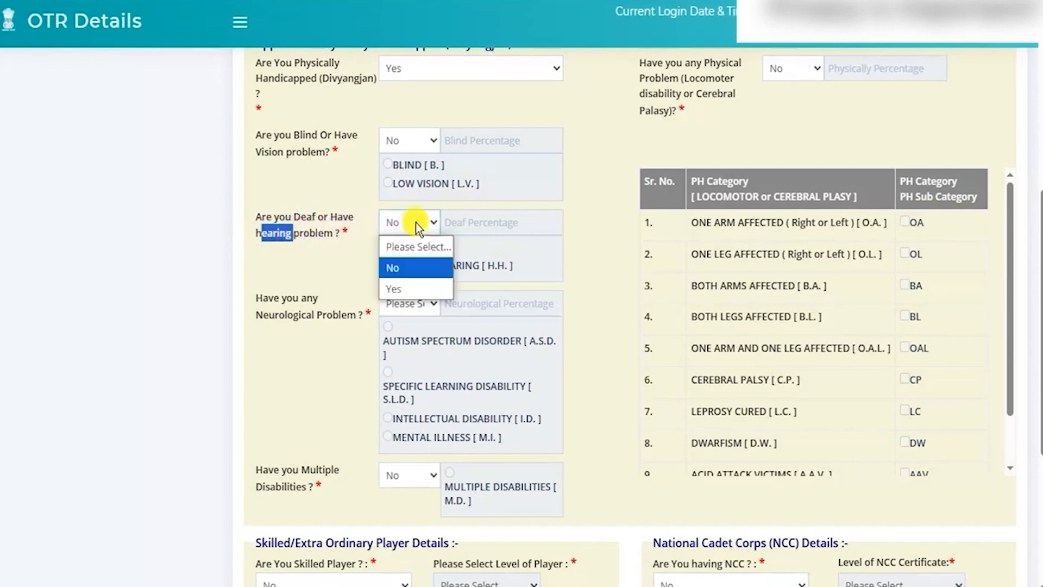
{"action": "left_click", "coordinate": [278, 306]}
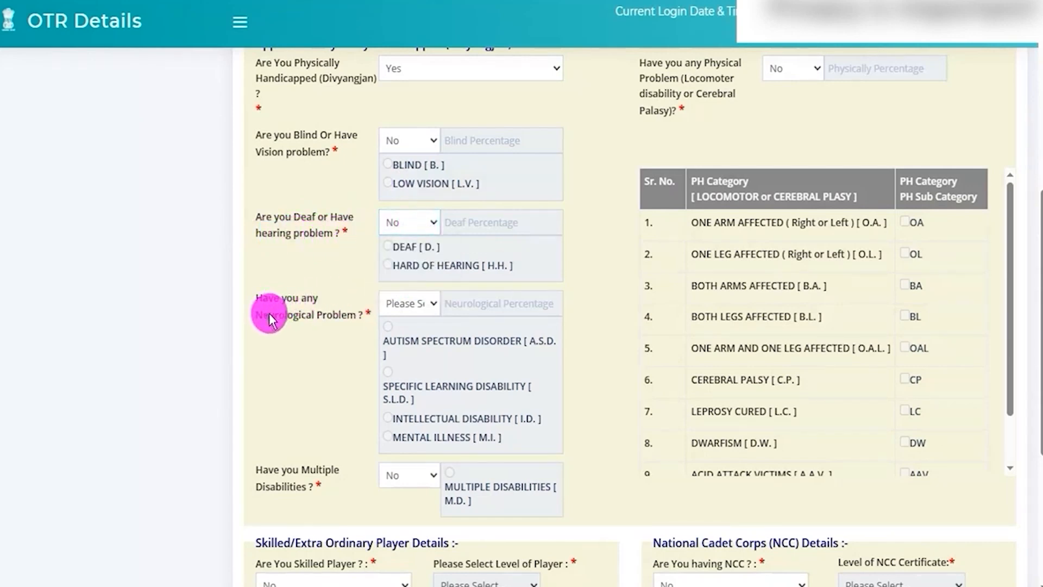
Step: Highlight the neurological problem and multiple disabilities questions and answer both with No
{"action": "left_click_drag", "start_coordinate": [271, 318], "coordinate": [322, 315]}
{"action": "left_click", "coordinate": [394, 306]}
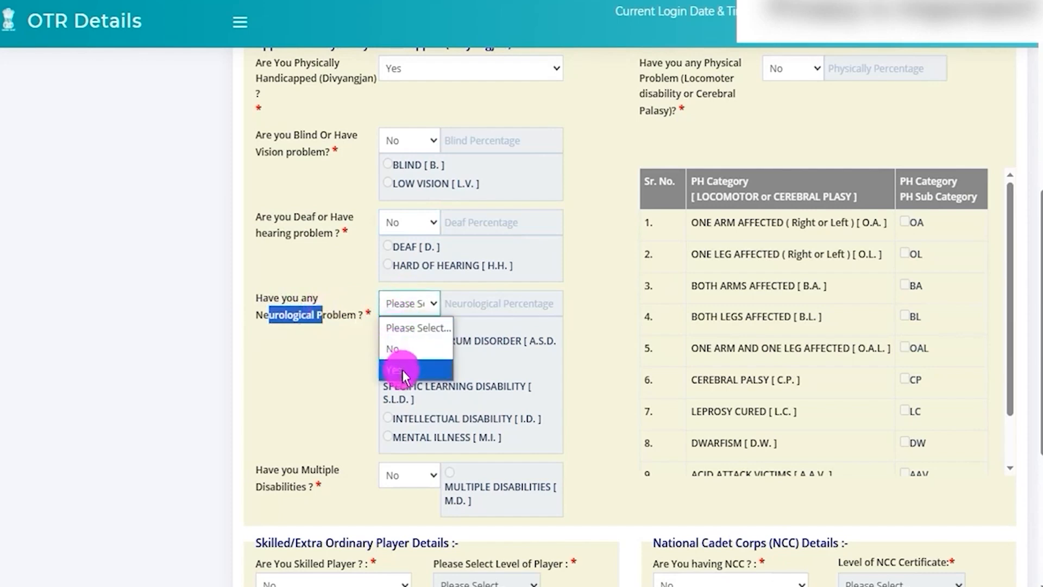
{"action": "left_click", "coordinate": [394, 348]}
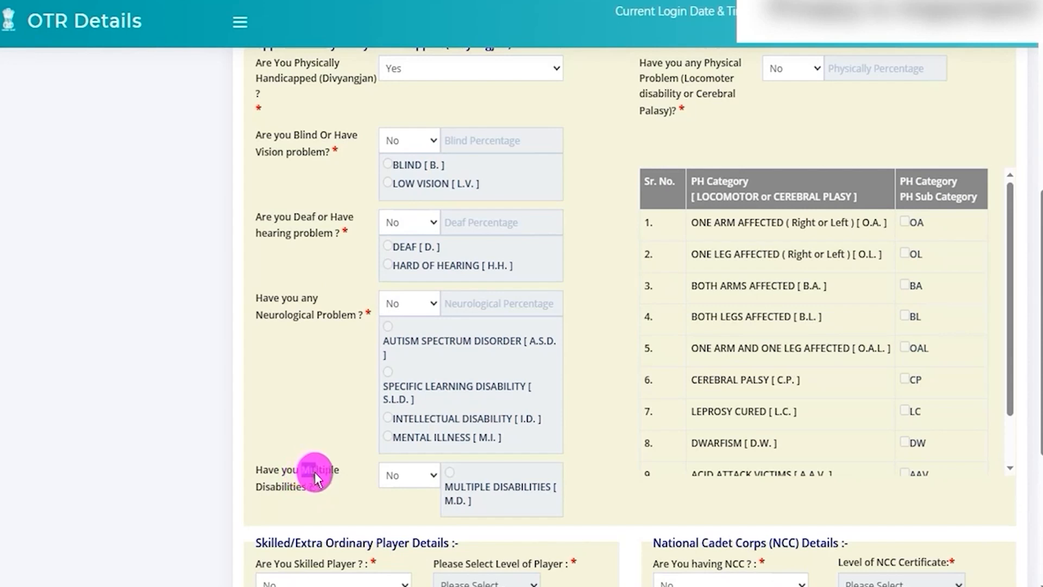
{"action": "left_click_drag", "start_coordinate": [305, 471], "coordinate": [303, 485]}
{"action": "left_click", "coordinate": [409, 476]}
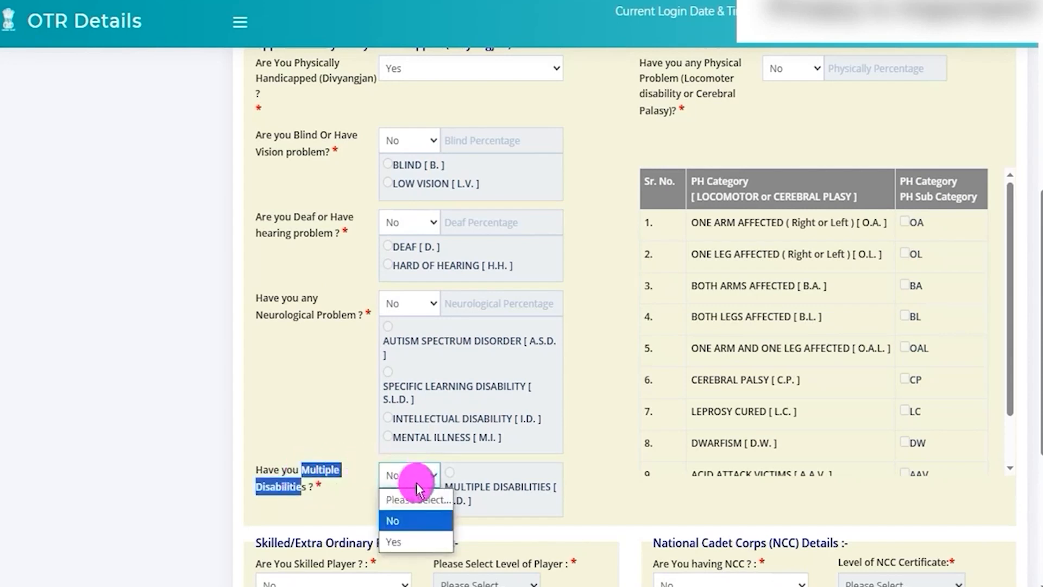
{"action": "left_click", "coordinate": [394, 527]}
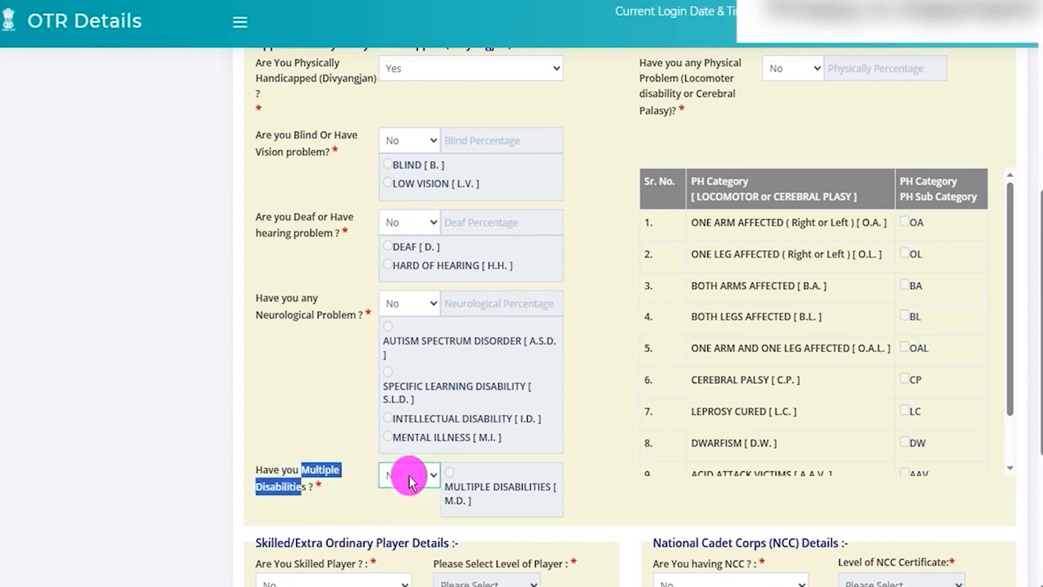
Step: Answer the locomotor disability or cerebral palsy question with Yes, and highlight the PH Category and Sub Category headings
{"action": "scroll", "coordinate": [339, 392], "scroll_direction": "up", "scroll_amount": 3}
{"action": "scroll", "coordinate": [337, 392], "scroll_direction": "up", "scroll_amount": 1}
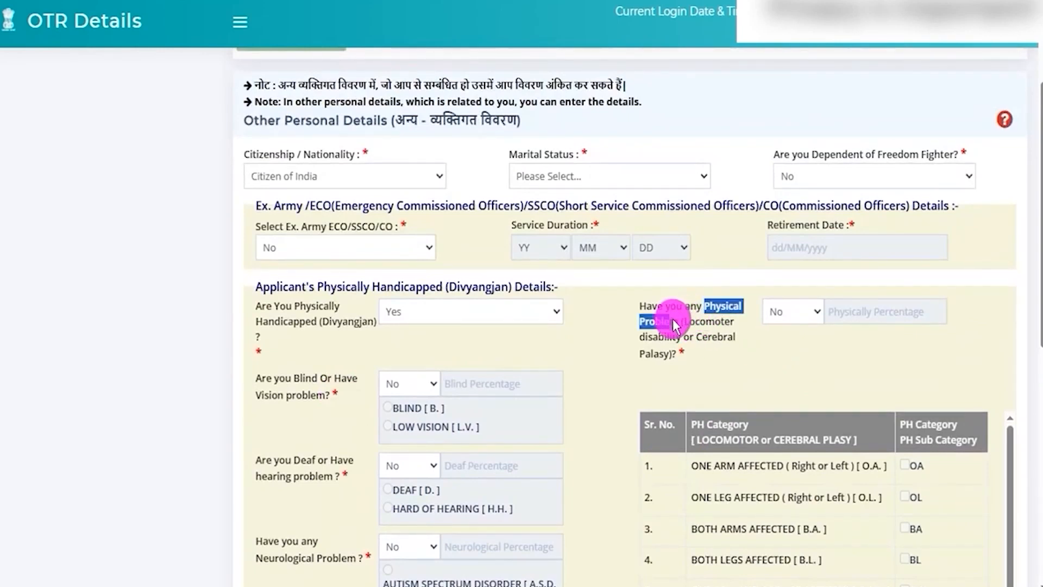
{"action": "left_click_drag", "start_coordinate": [683, 321], "coordinate": [662, 354]}
{"action": "left_click", "coordinate": [780, 311]}
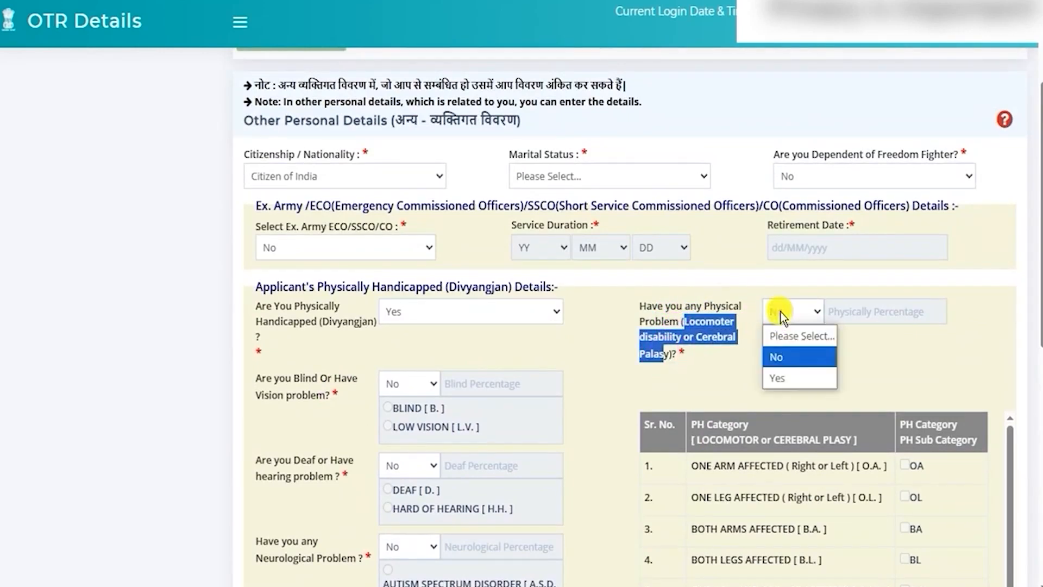
{"action": "left_click", "coordinate": [786, 375]}
{"action": "scroll", "coordinate": [792, 369], "scroll_direction": "down", "scroll_amount": 5}
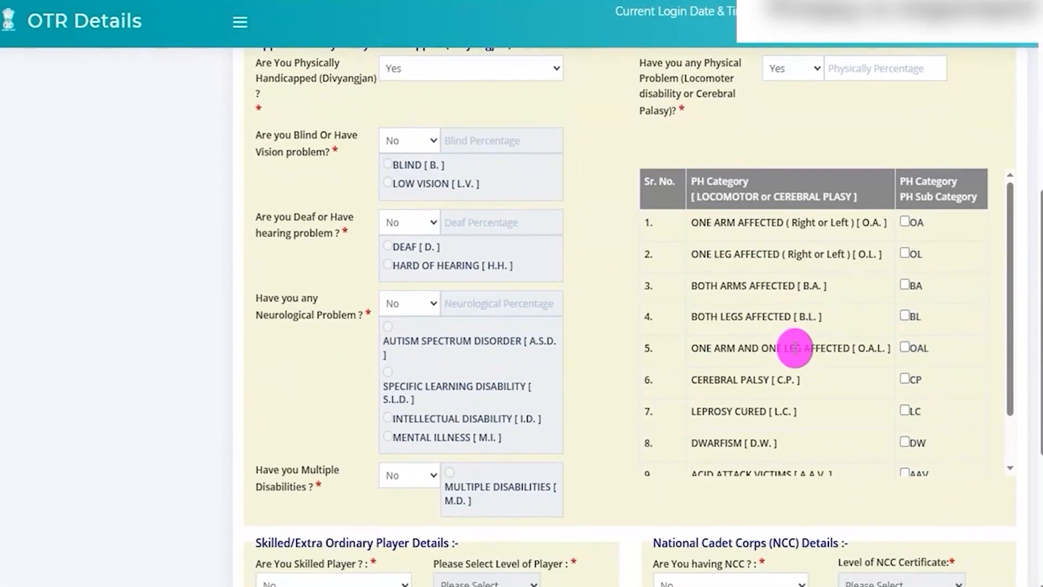
{"action": "left_click_drag", "start_coordinate": [706, 181], "coordinate": [817, 196]}
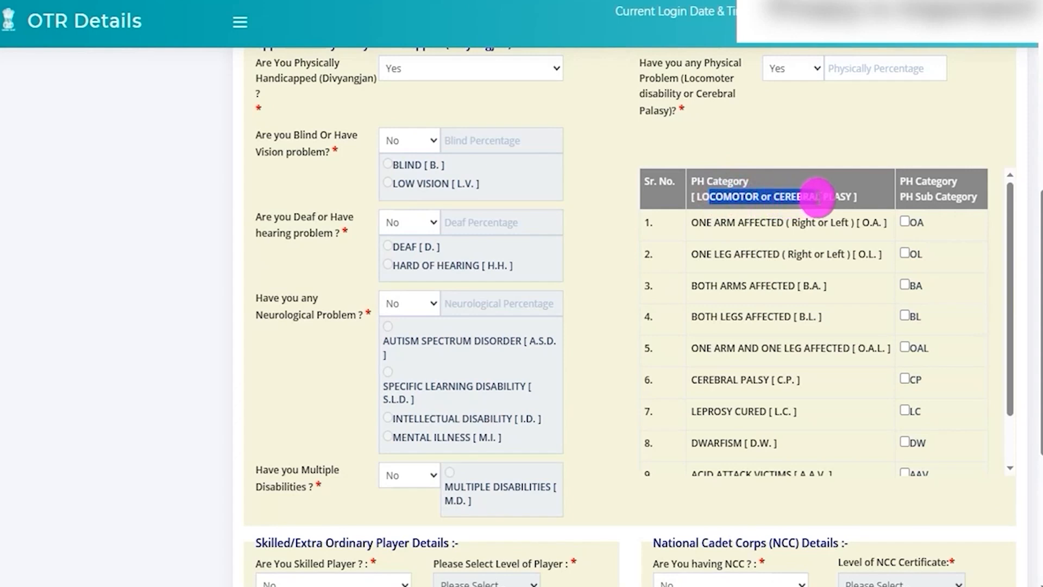
{"action": "mouse_move", "coordinate": [952, 180]}
{"action": "left_mouse_down"}
{"action": "mouse_move", "coordinate": [925, 186]}
{"action": "mouse_move", "coordinate": [962, 198]}
{"action": "left_mouse_up"}
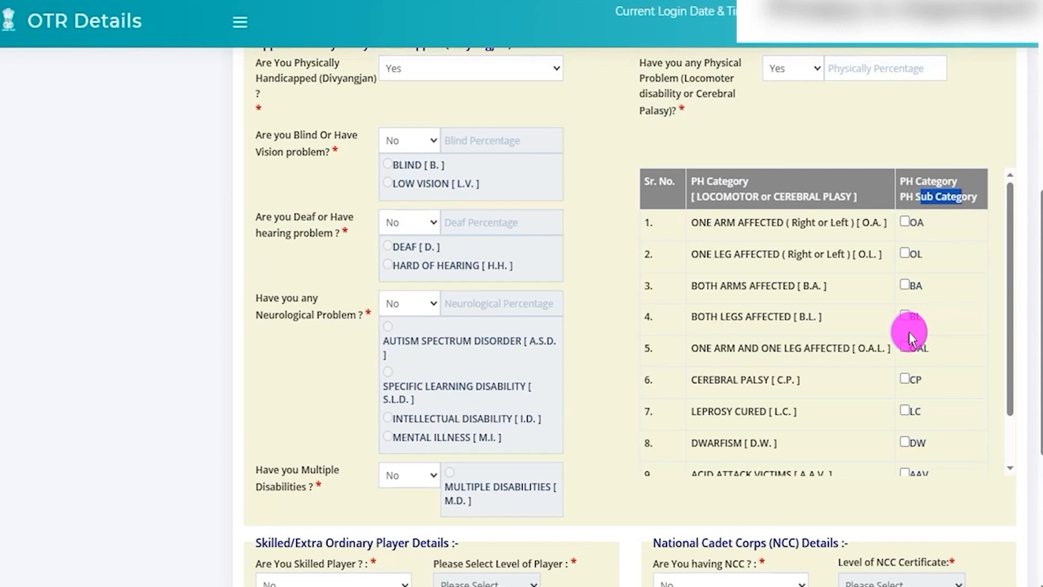
Step: Try the OA, OL and BA sub-category checkboxes, clear them, and set the physical problem answer to No
{"action": "left_click", "coordinate": [905, 222]}
{"action": "left_click", "coordinate": [904, 253]}
{"action": "left_click", "coordinate": [904, 284]}
{"action": "left_click", "coordinate": [904, 253]}
{"action": "left_click", "coordinate": [904, 222]}
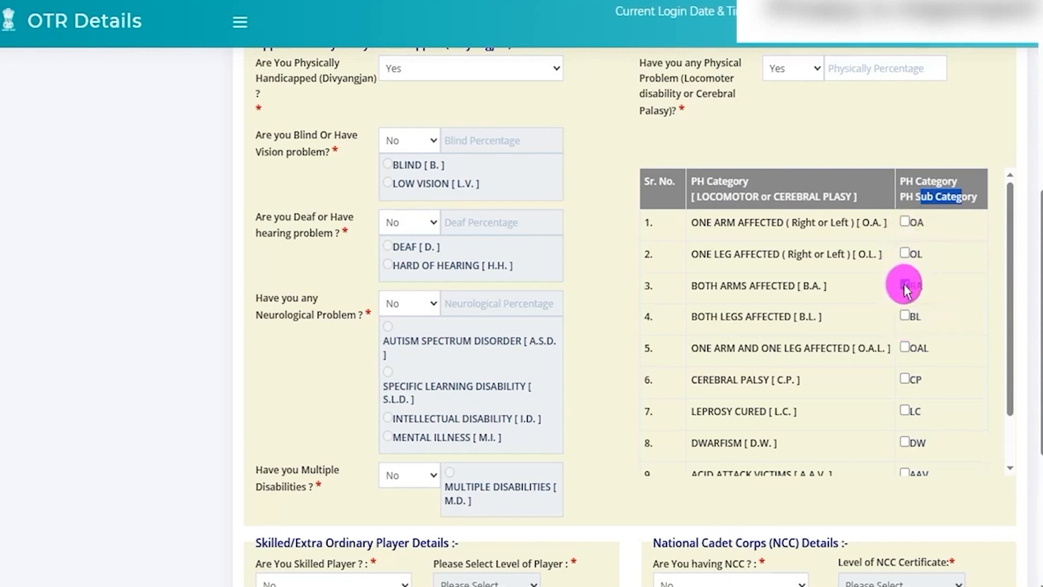
{"action": "left_click", "coordinate": [905, 284]}
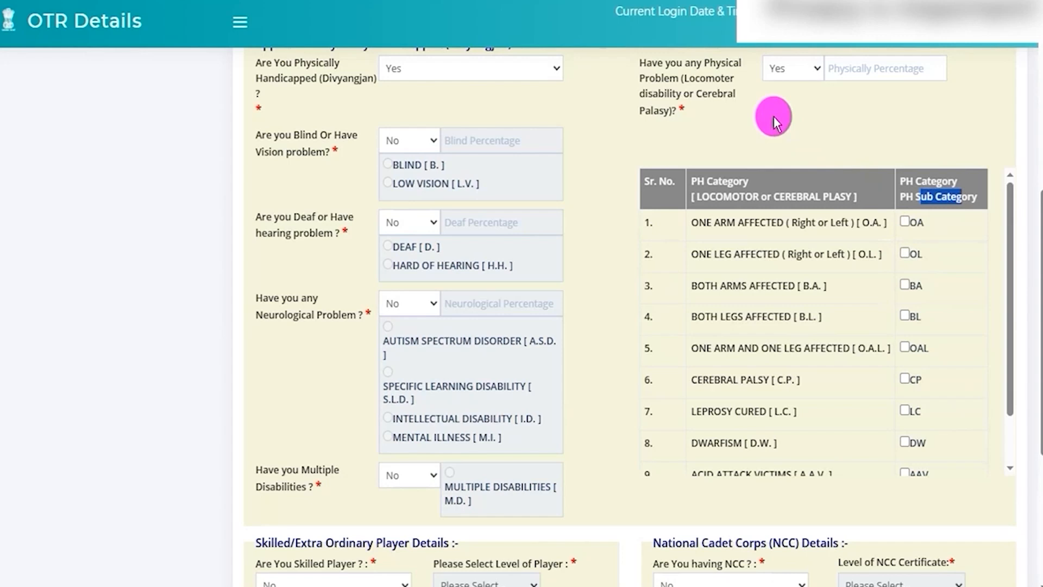
{"action": "left_click", "coordinate": [799, 68]}
{"action": "left_click", "coordinate": [786, 109]}
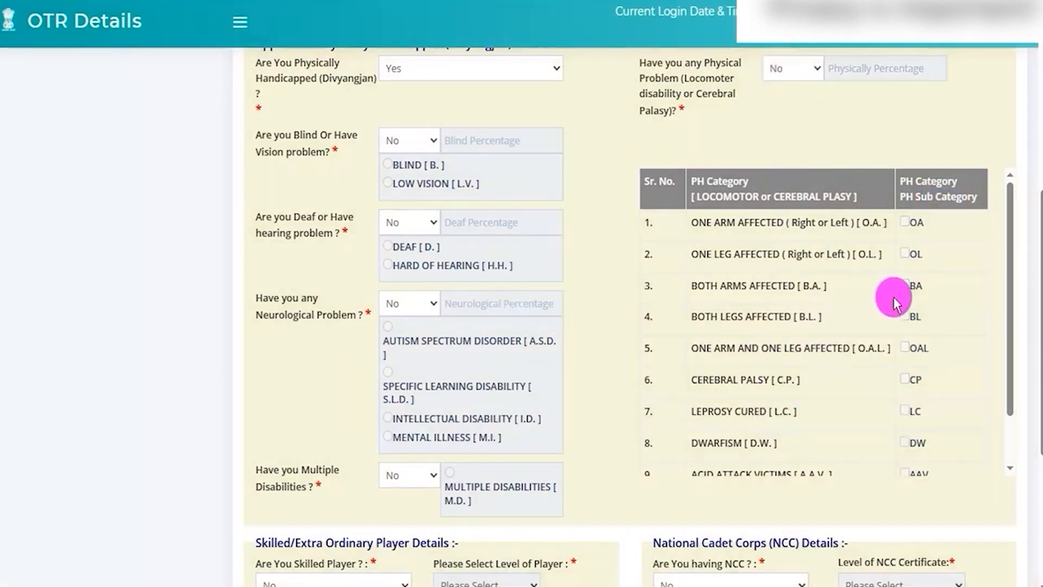
Step: Answer the skilled player question with Yes and choose National Level as the level of player
{"action": "scroll", "coordinate": [746, 334], "scroll_direction": "down", "scroll_amount": 1}
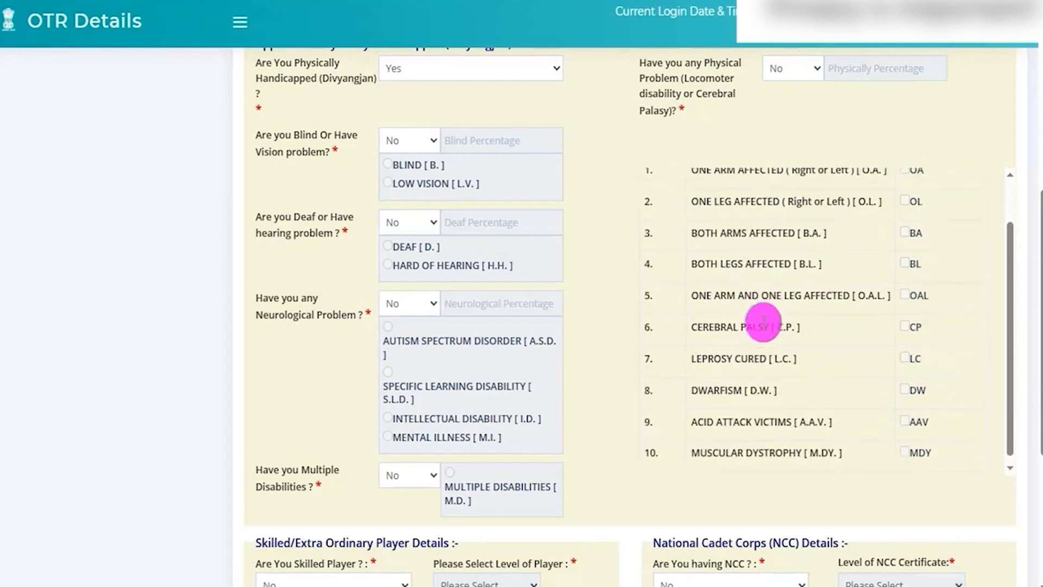
{"action": "scroll", "coordinate": [610, 367], "scroll_direction": "down", "scroll_amount": 5}
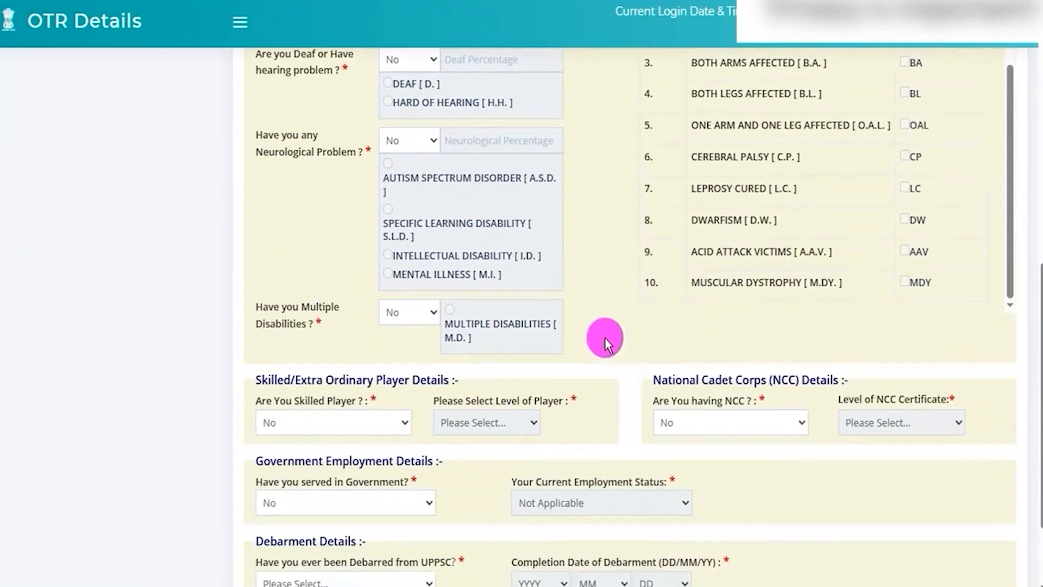
{"action": "scroll", "coordinate": [604, 337], "scroll_direction": "down", "scroll_amount": 1}
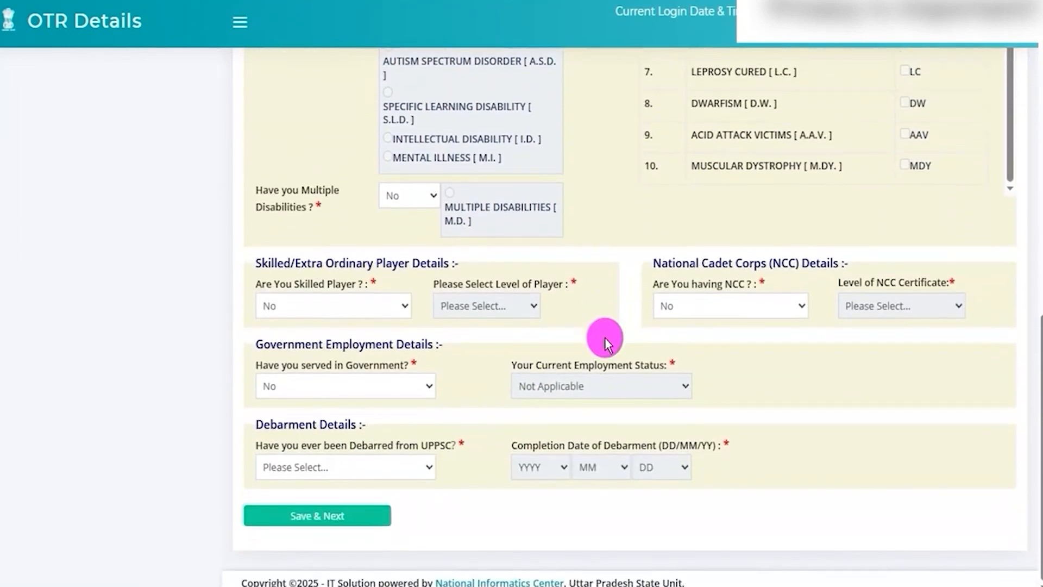
{"action": "left_click_drag", "start_coordinate": [287, 283], "coordinate": [342, 283]}
{"action": "left_click", "coordinate": [350, 313]}
{"action": "left_click", "coordinate": [300, 368]}
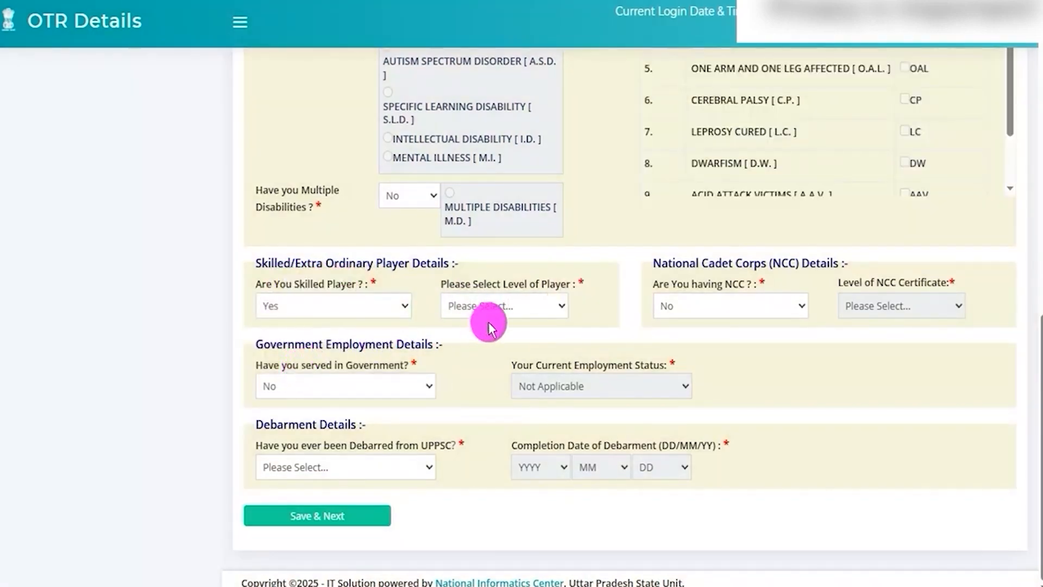
{"action": "left_click", "coordinate": [524, 305]}
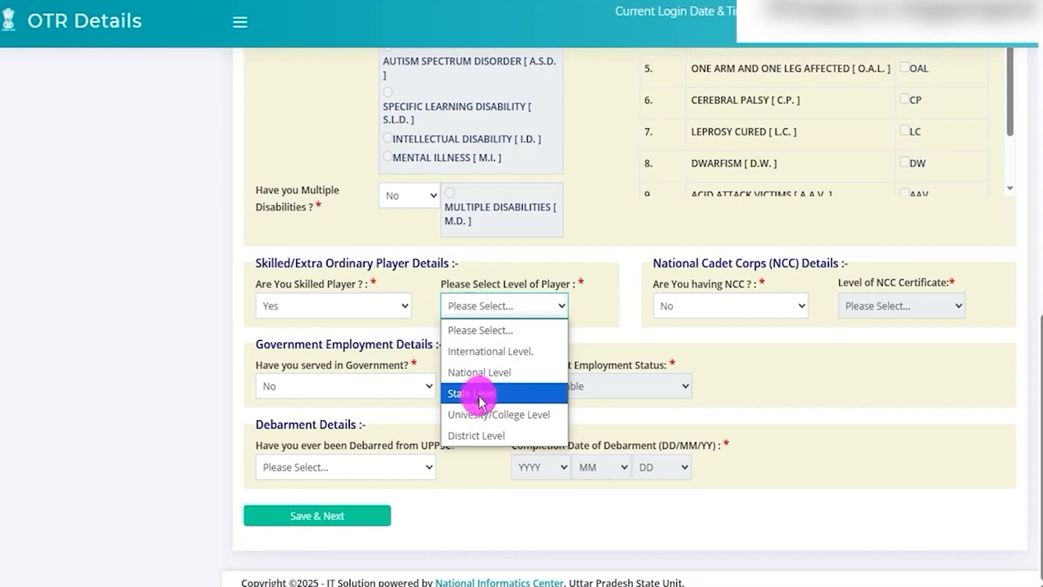
{"action": "left_click", "coordinate": [481, 373]}
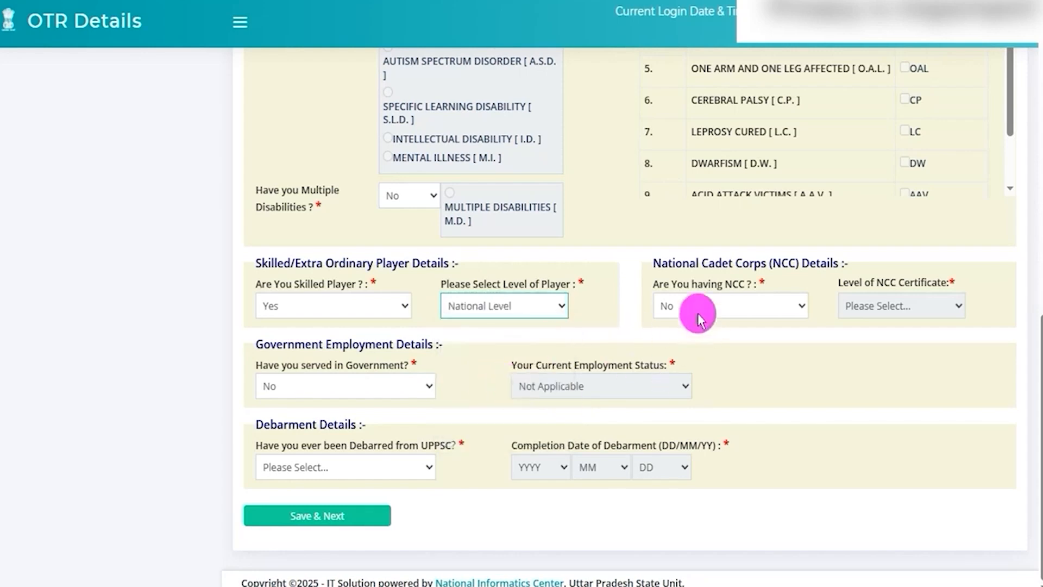
Step: Answer the NCC question with Yes to view the NCC certificate levels, and change the answer back to No
{"action": "left_click", "coordinate": [719, 305]}
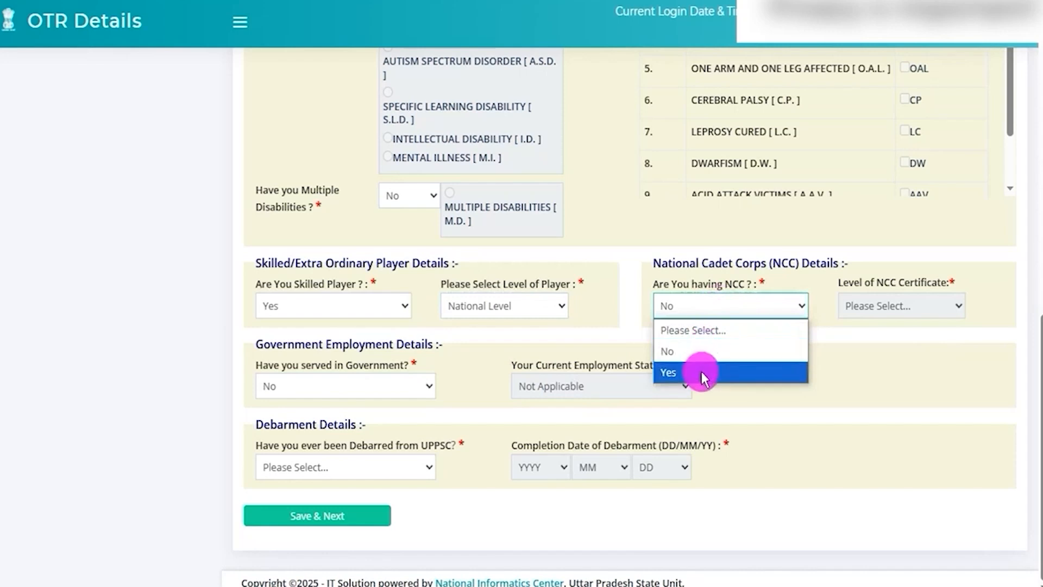
{"action": "left_click", "coordinate": [702, 373]}
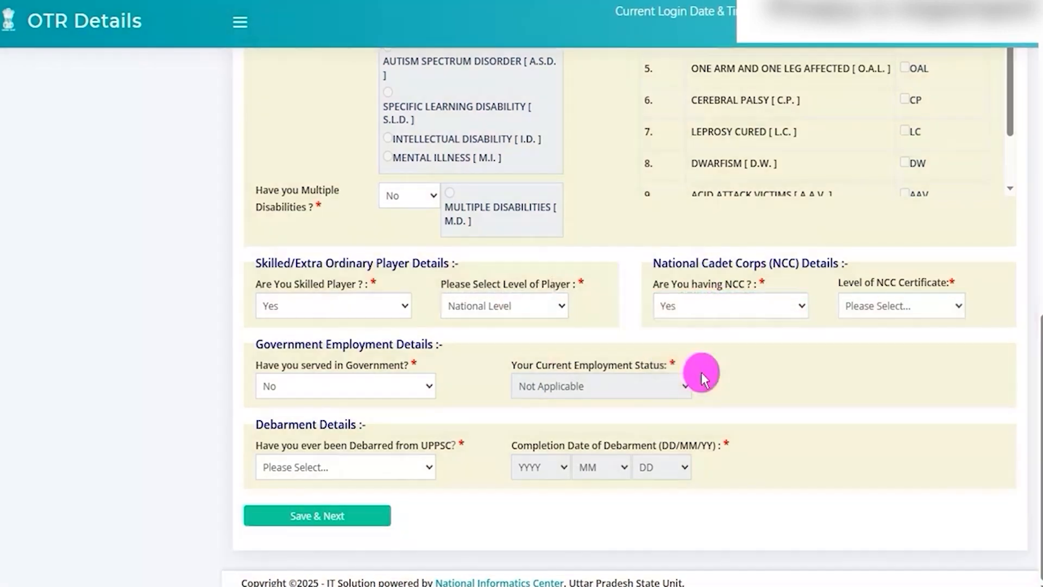
{"action": "left_click", "coordinate": [886, 312]}
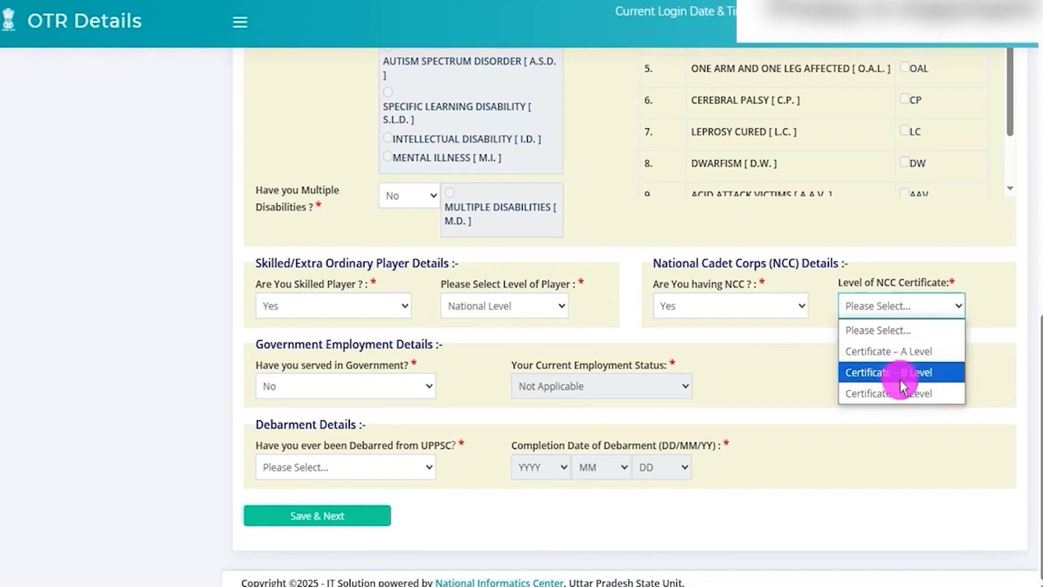
{"action": "left_click", "coordinate": [751, 303]}
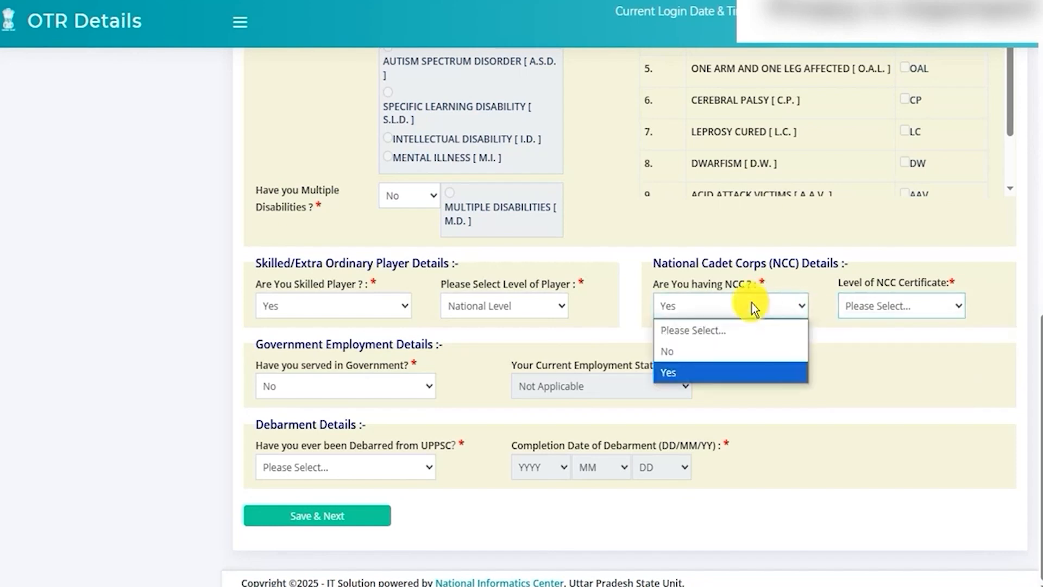
{"action": "left_click", "coordinate": [706, 369]}
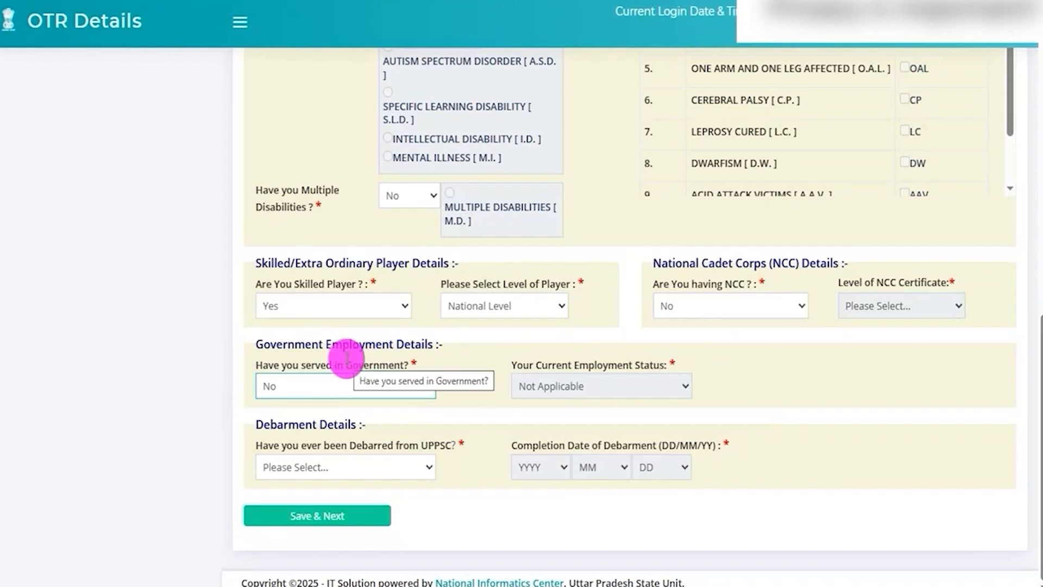
Step: Choose Currently Working with status As State Government Employee of Uttar Pradesh, and reset the government service answer to No
{"action": "left_click_drag", "start_coordinate": [295, 344], "coordinate": [380, 350]}
{"action": "left_click", "coordinate": [361, 384]}
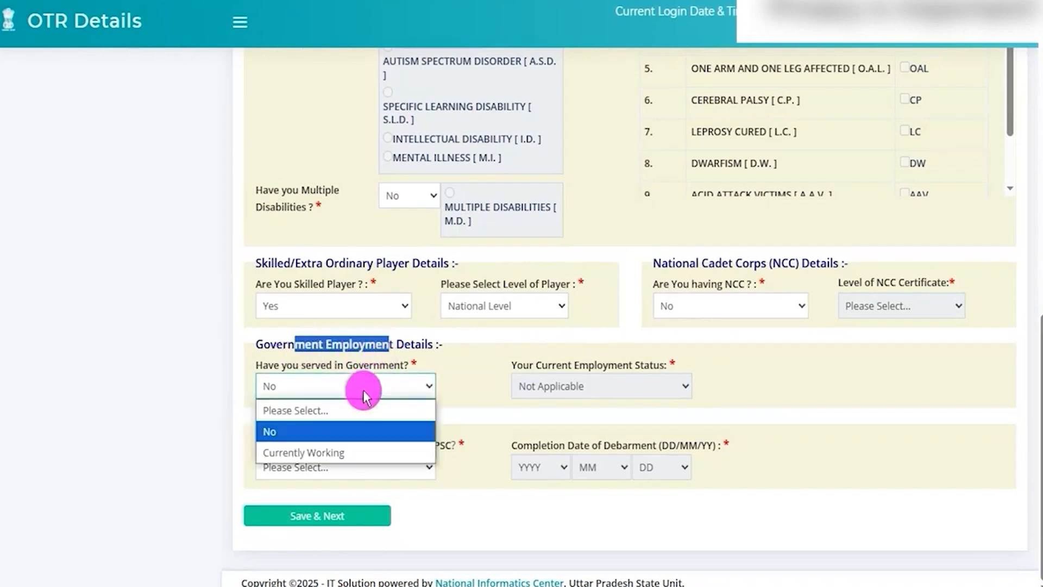
{"action": "left_click", "coordinate": [335, 451]}
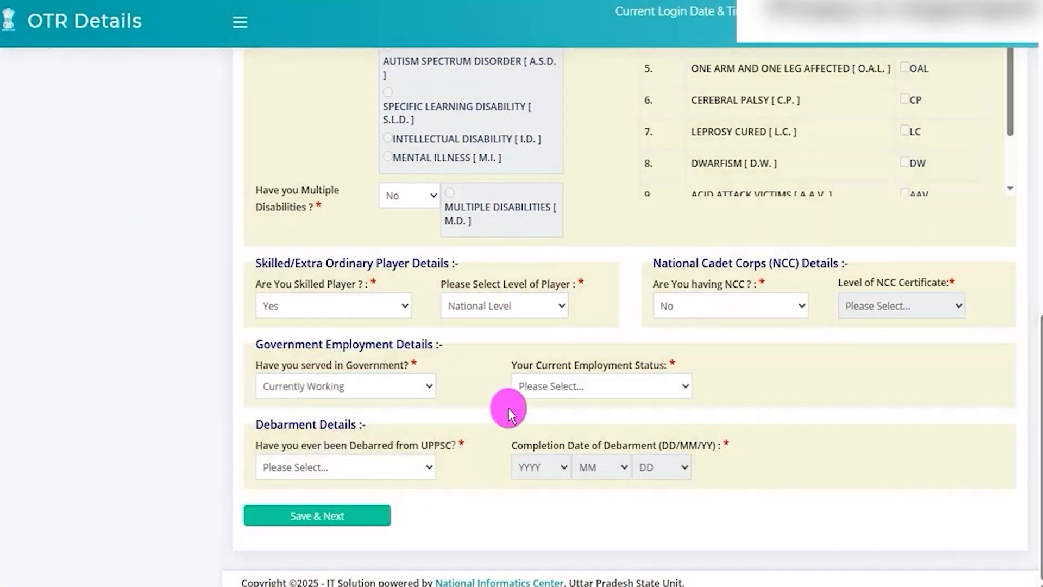
{"action": "left_click", "coordinate": [560, 386]}
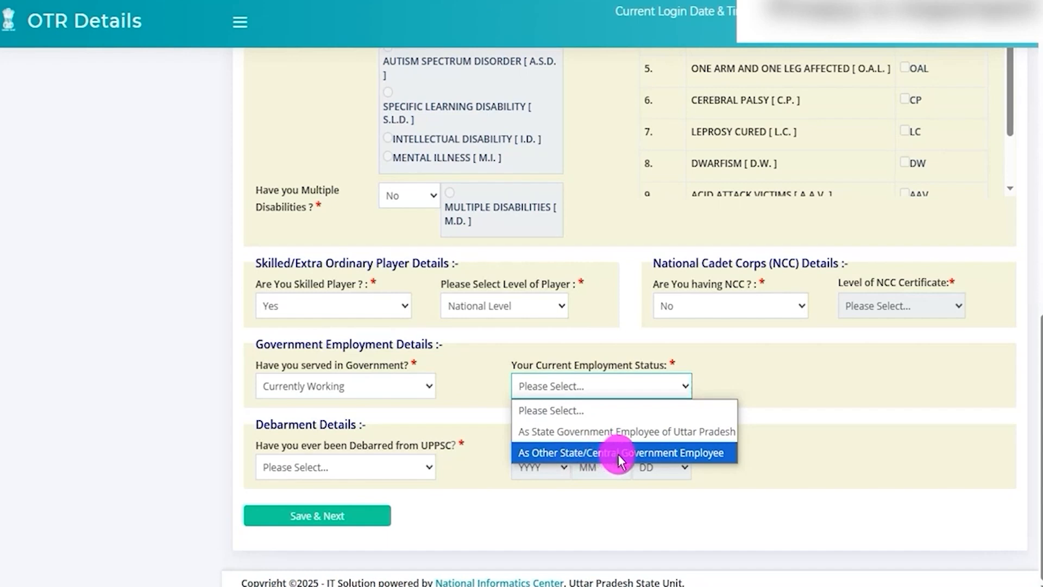
{"action": "left_click", "coordinate": [572, 432]}
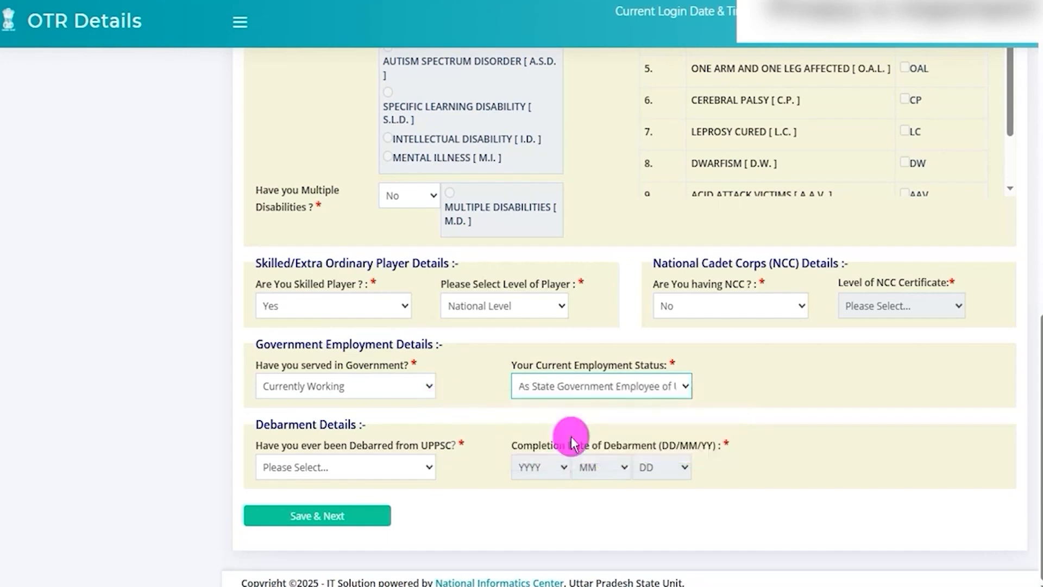
{"action": "left_click", "coordinate": [347, 386]}
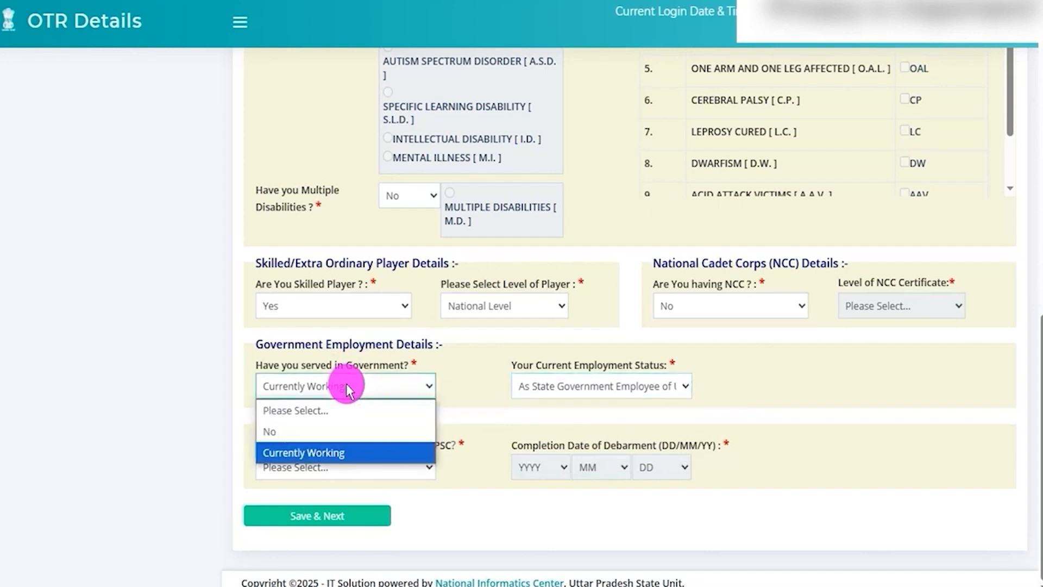
{"action": "left_click", "coordinate": [295, 429]}
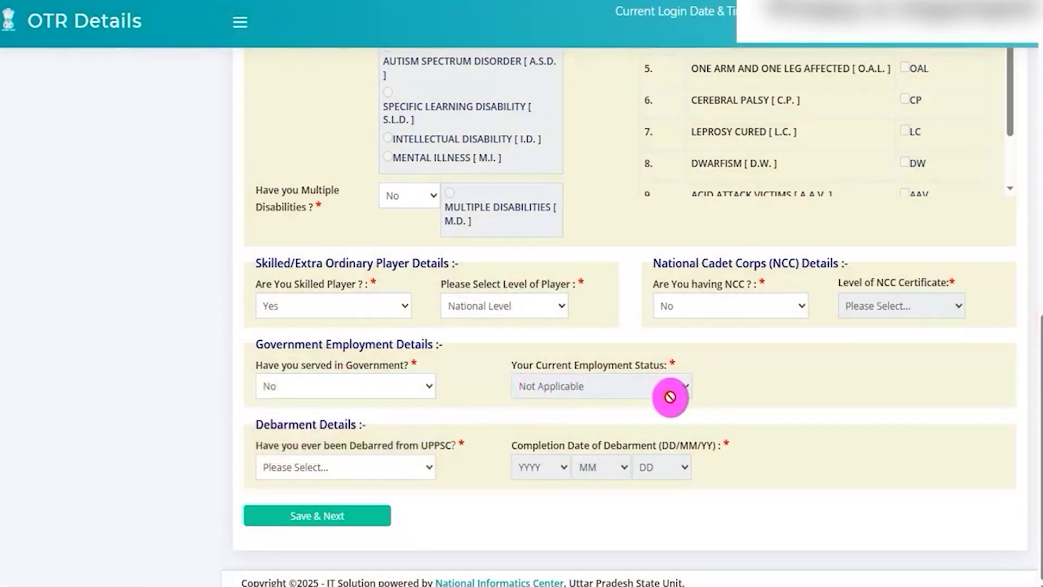
Step: Answer Yes to the question about debarment from UPPSC and look through the year, month and day choices for the completion date
{"action": "double_click", "coordinate": [370, 445]}
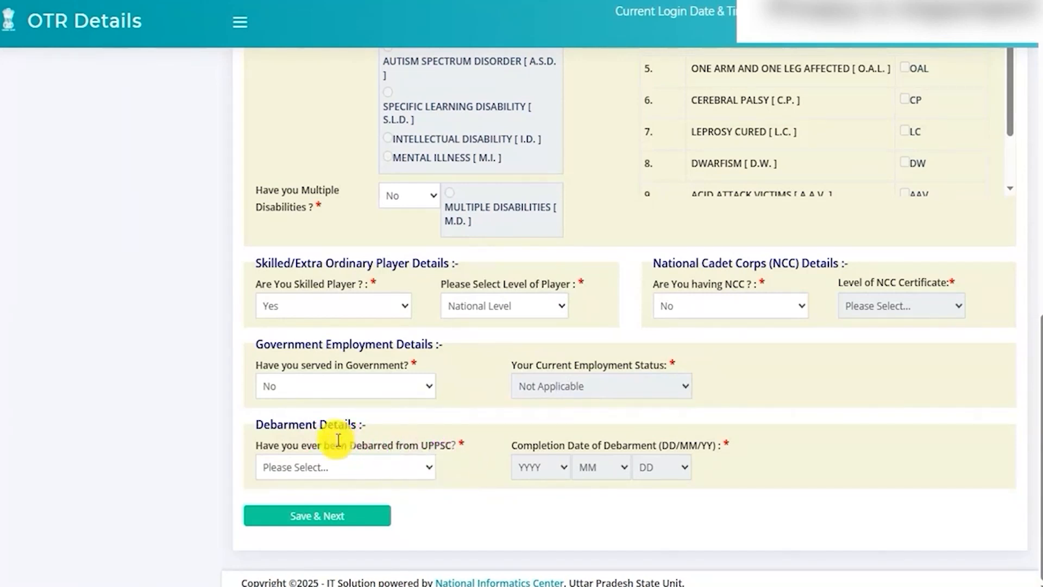
{"action": "left_click_drag", "start_coordinate": [331, 445], "coordinate": [394, 443]}
{"action": "left_click", "coordinate": [399, 463]}
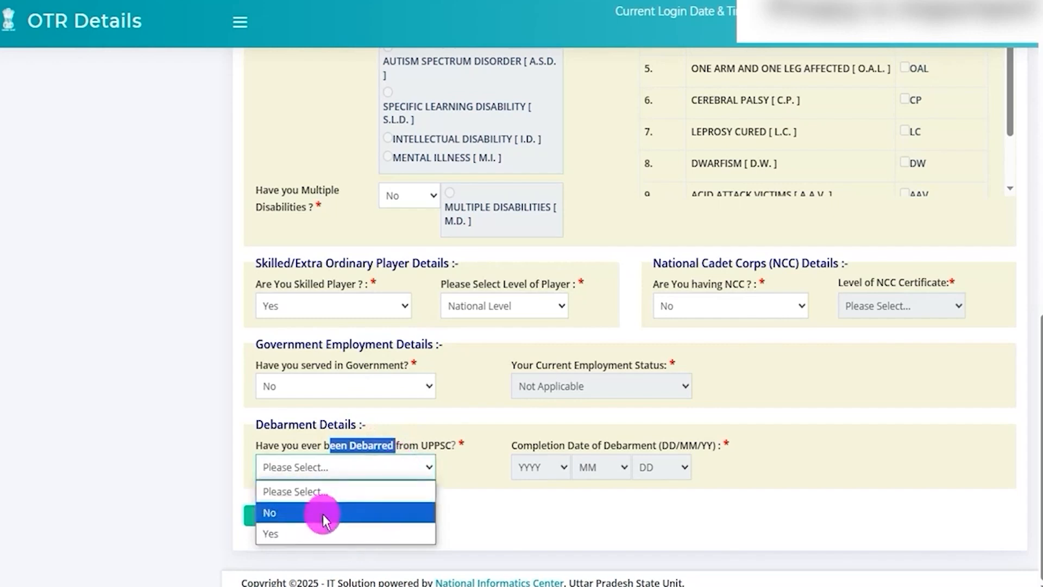
{"action": "left_click", "coordinate": [306, 532]}
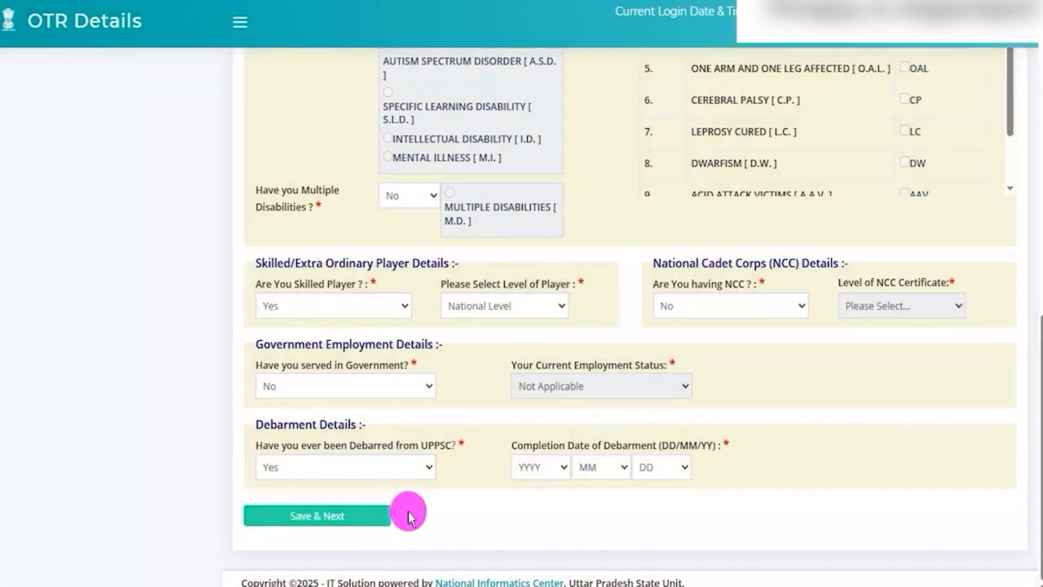
{"action": "left_click", "coordinate": [535, 473]}
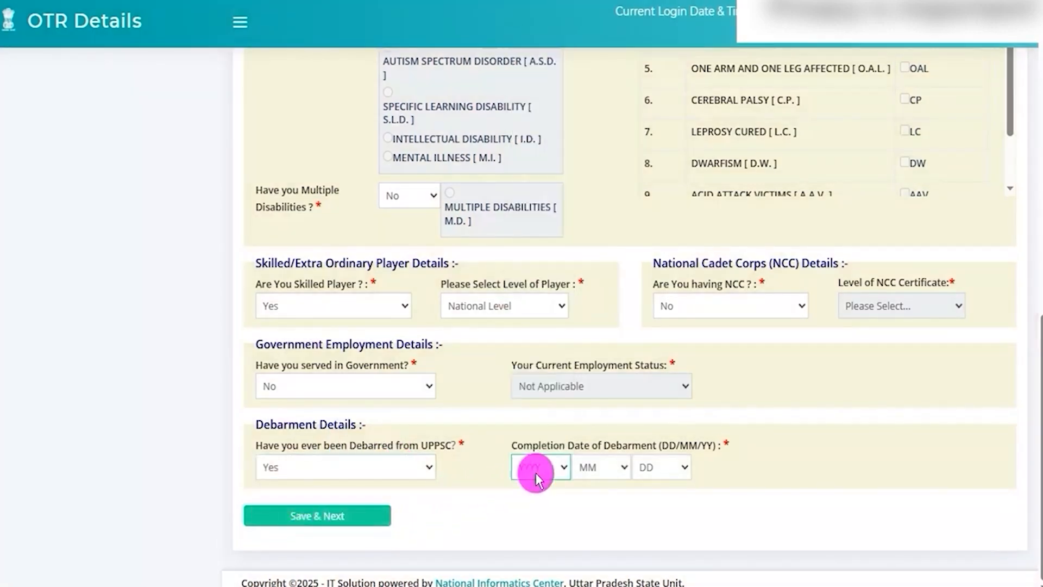
{"action": "left_click_drag", "start_coordinate": [543, 440], "coordinate": [601, 454]}
{"action": "left_click", "coordinate": [547, 472]}
{"action": "left_click", "coordinate": [594, 465]}
{"action": "left_click", "coordinate": [594, 465]}
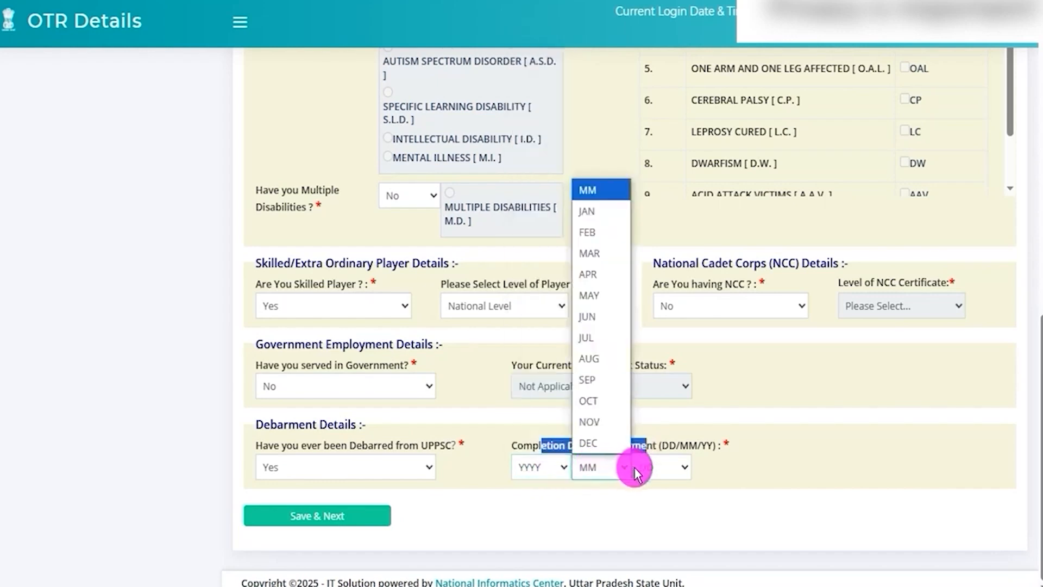
{"action": "left_click", "coordinate": [654, 467]}
{"action": "left_click", "coordinate": [738, 466]}
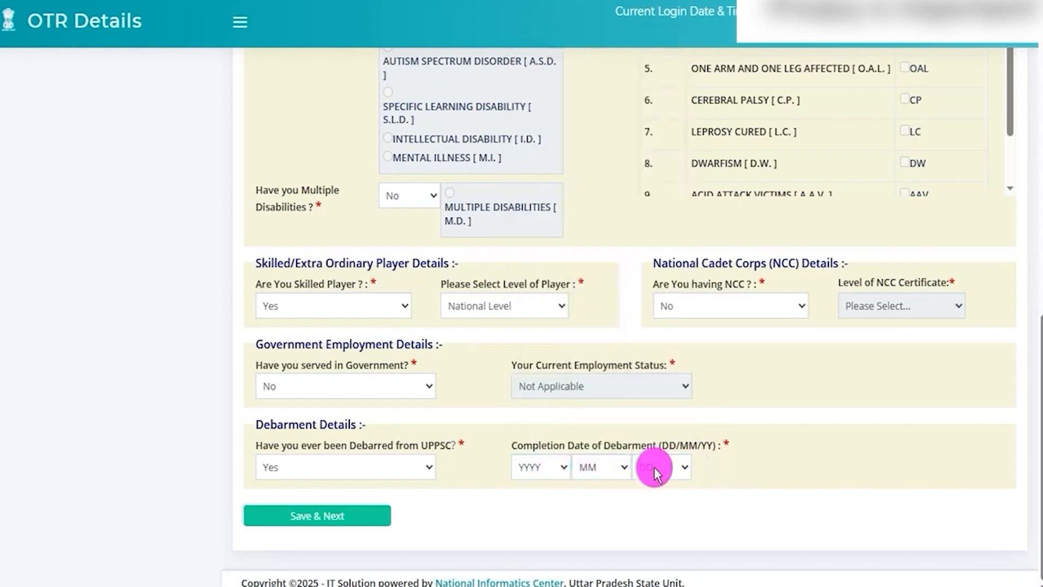
Step: Set the answer about debarment from UPPSC to No
{"action": "left_click", "coordinate": [402, 474]}
{"action": "left_click", "coordinate": [280, 512]}
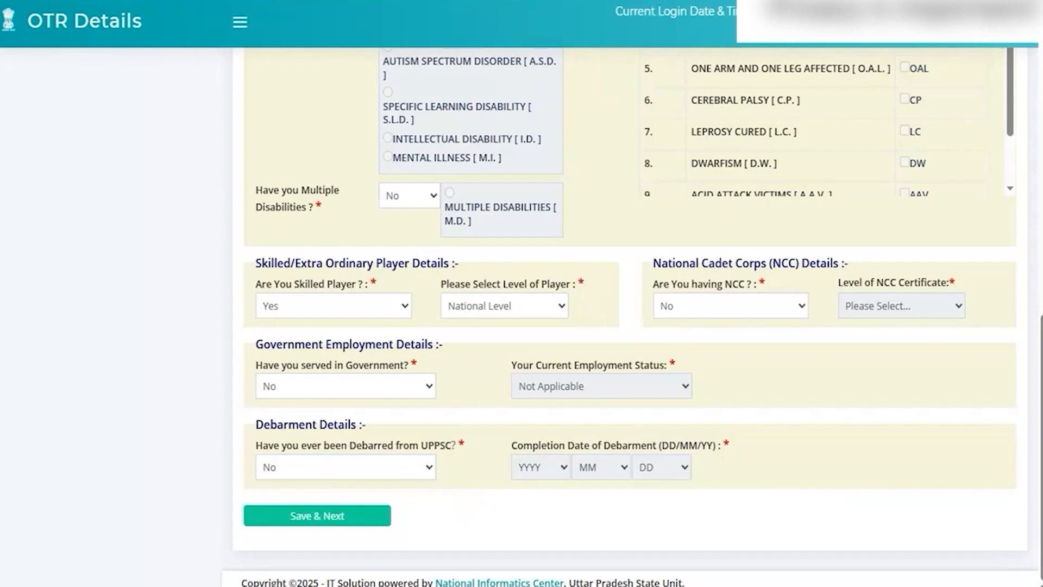
{"action": "mouse_move", "coordinate": [223, 487]}
{"action": "left_mouse_down"}
{"action": "mouse_move", "coordinate": [368, 517]}
{"action": "mouse_move", "coordinate": [407, 540]}
{"action": "left_mouse_up"}
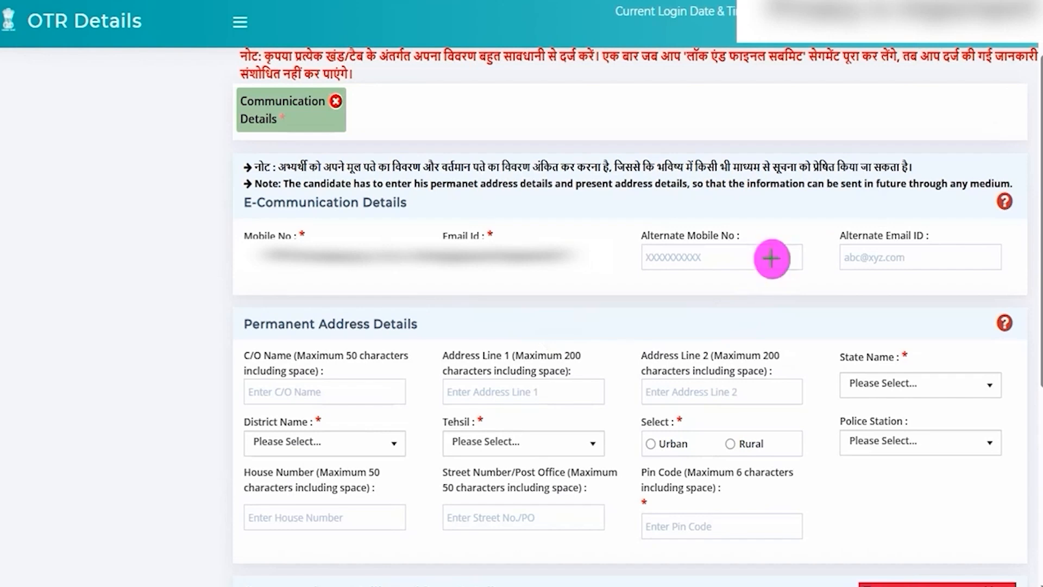
Step: Tick off the Alternate Mobile No and Alternate Email ID fields as on-screen annotations, and clear the marks
{"action": "left_click_drag", "start_coordinate": [771, 258], "coordinate": [791, 248]}
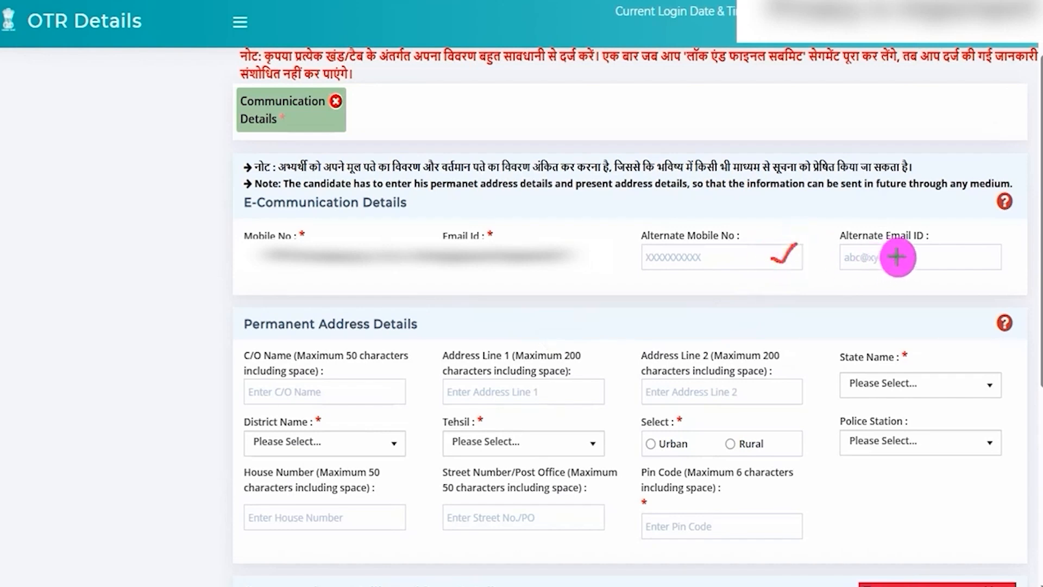
{"action": "left_click_drag", "start_coordinate": [963, 249], "coordinate": [976, 230]}
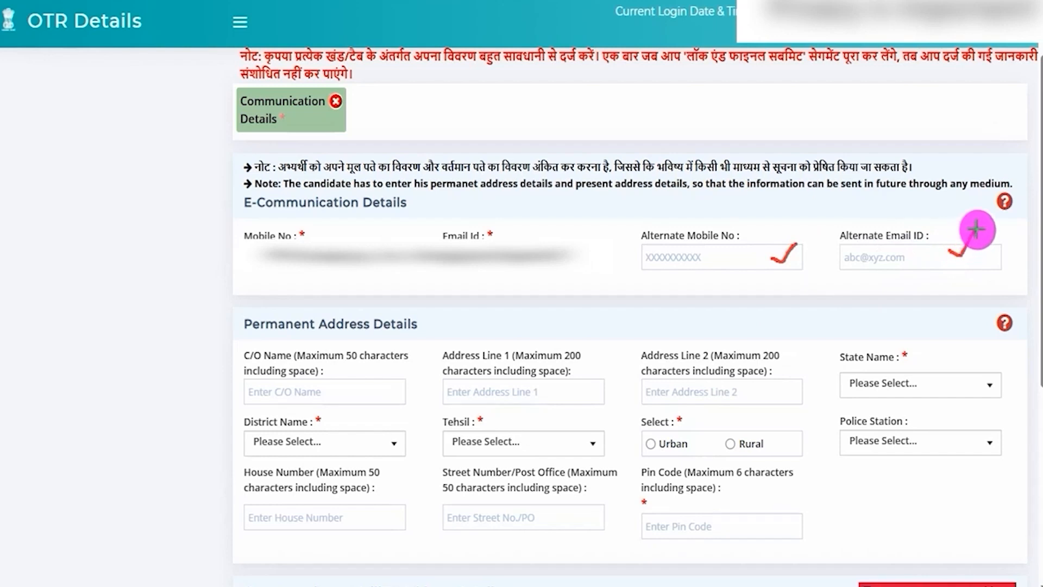
{"action": "key", "text": "Escape"}
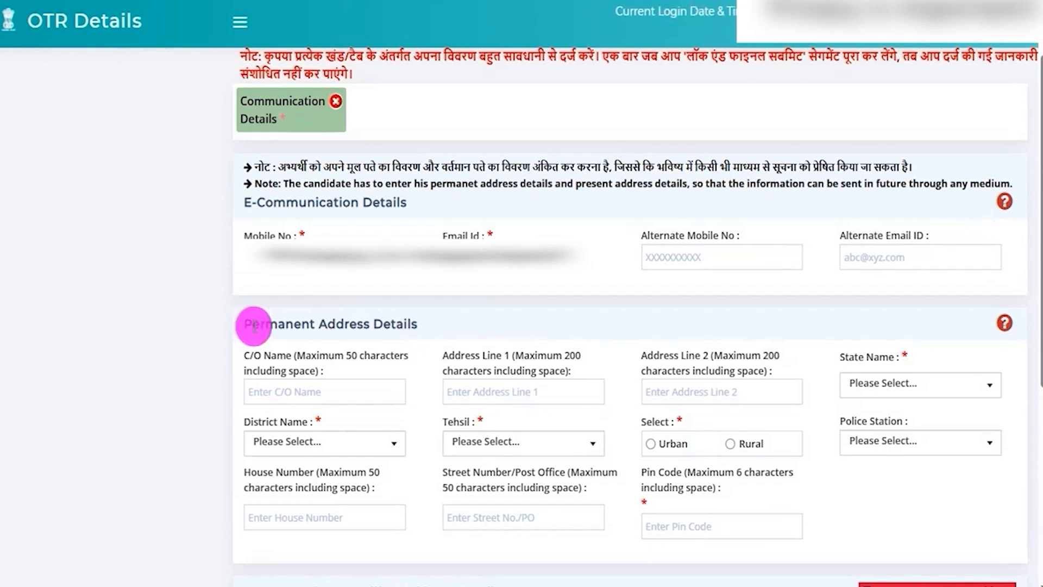
Step: Look through the permanent address fields for C/O name, address lines, state, district and tehsil
{"action": "left_click_drag", "start_coordinate": [255, 322], "coordinate": [396, 322]}
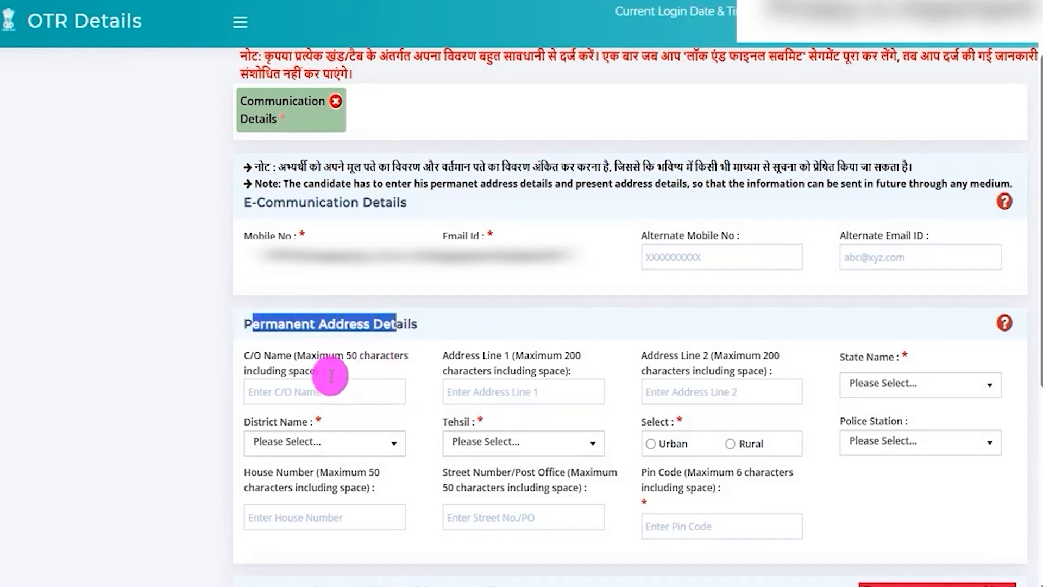
{"action": "left_click_drag", "start_coordinate": [245, 354], "coordinate": [346, 350]}
{"action": "left_click", "coordinate": [491, 363]}
{"action": "left_click", "coordinate": [538, 390]}
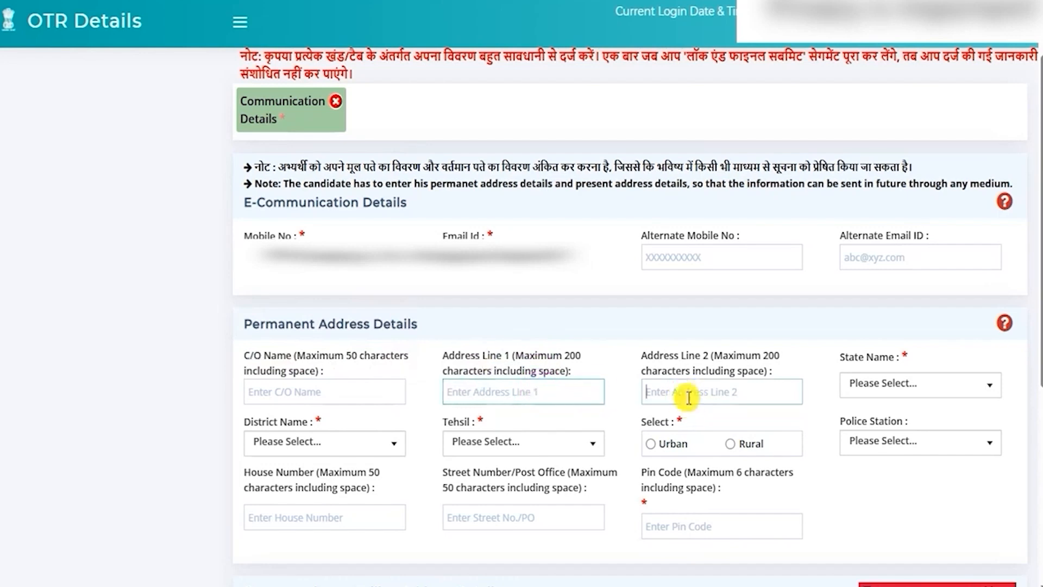
{"action": "left_click", "coordinate": [926, 385]}
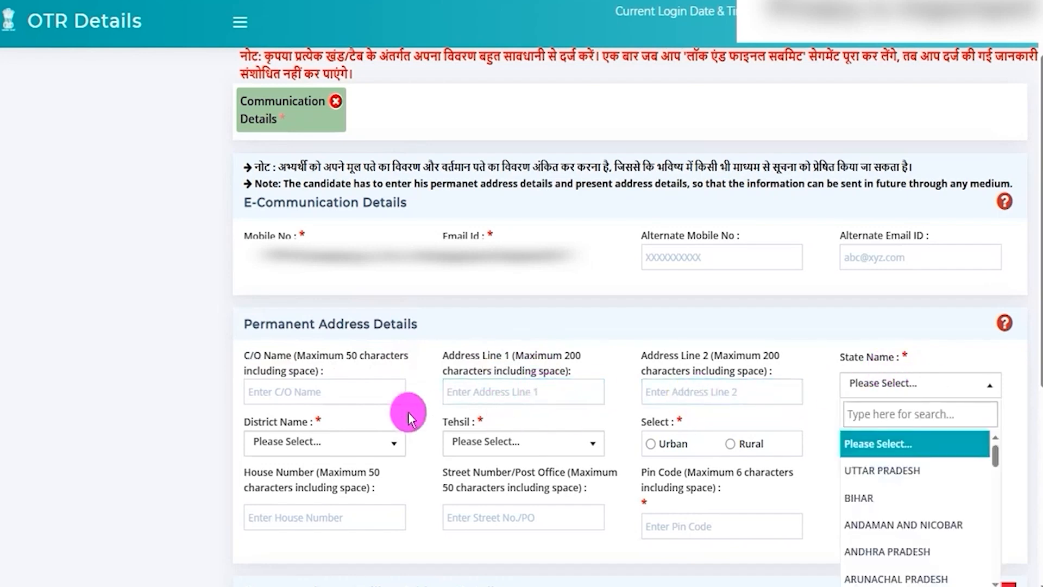
{"action": "left_click", "coordinate": [326, 442]}
{"action": "left_click", "coordinate": [572, 444]}
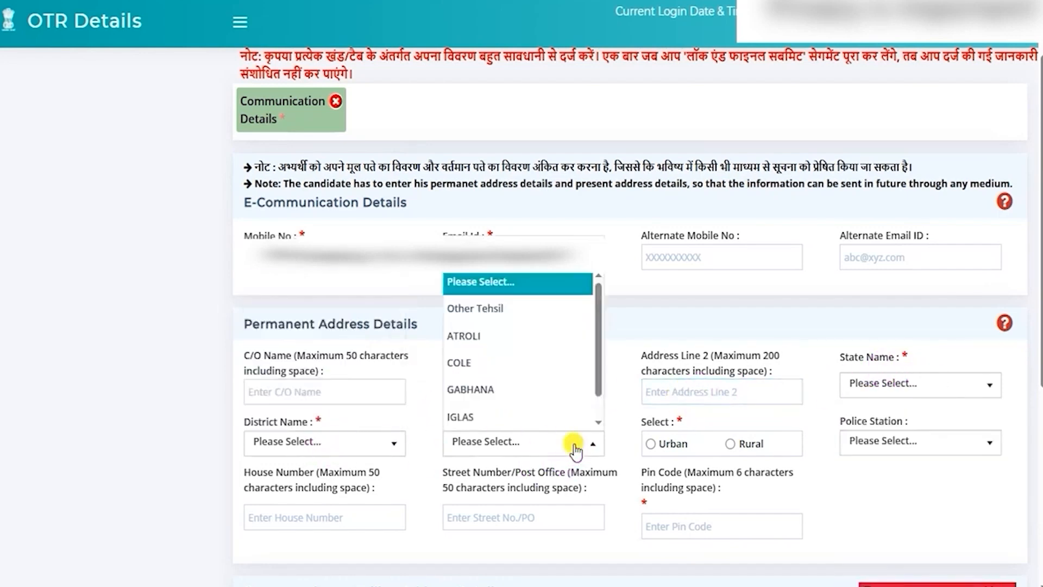
{"action": "left_click", "coordinate": [655, 423]}
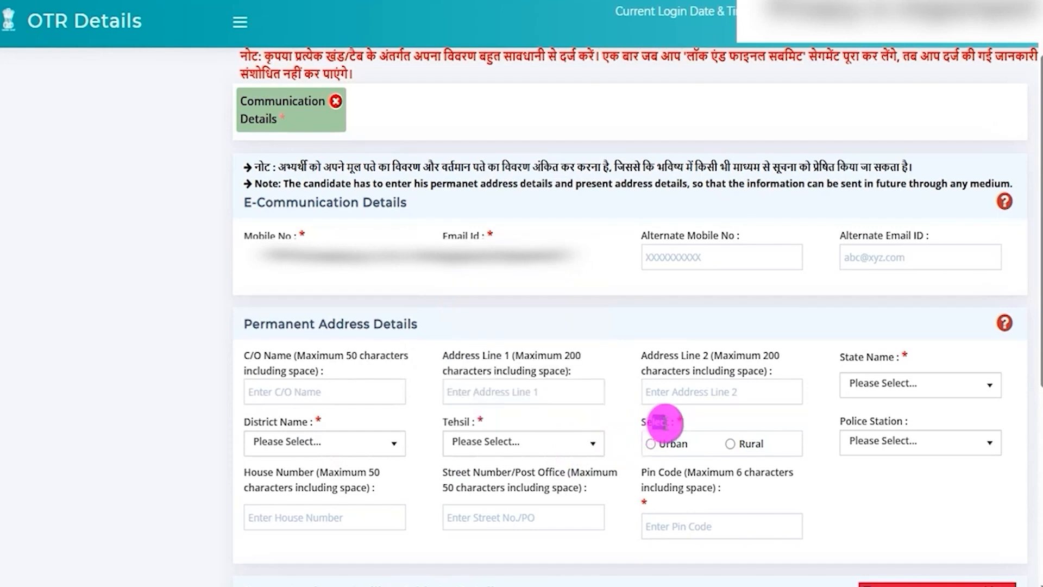
Step: Choose Urban for the permanent address and look through the Nagar Panchayat/Palika, ward and mohalla fields
{"action": "left_click", "coordinate": [650, 444]}
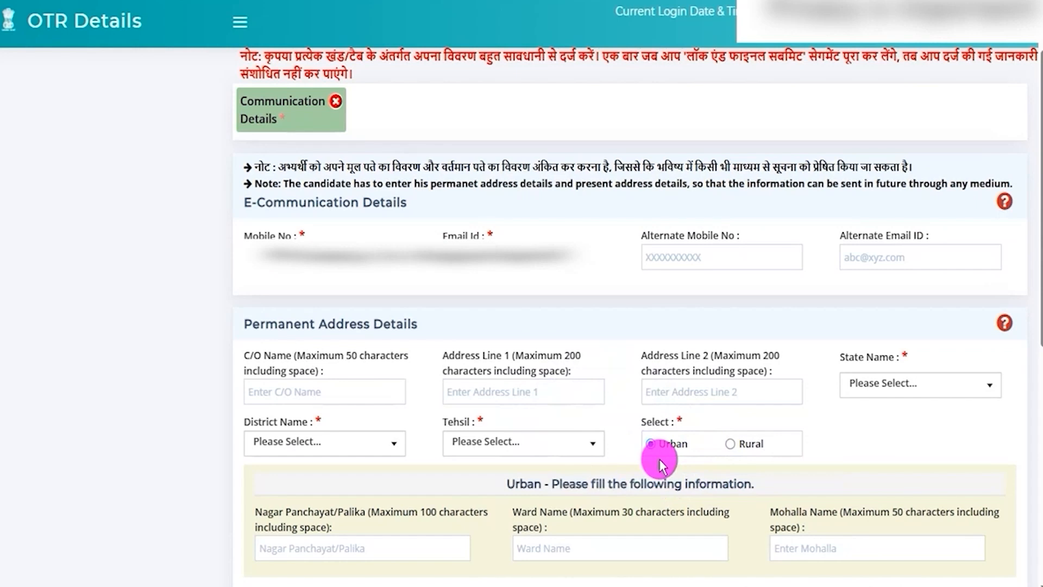
{"action": "left_click_drag", "start_coordinate": [262, 511], "coordinate": [352, 510]}
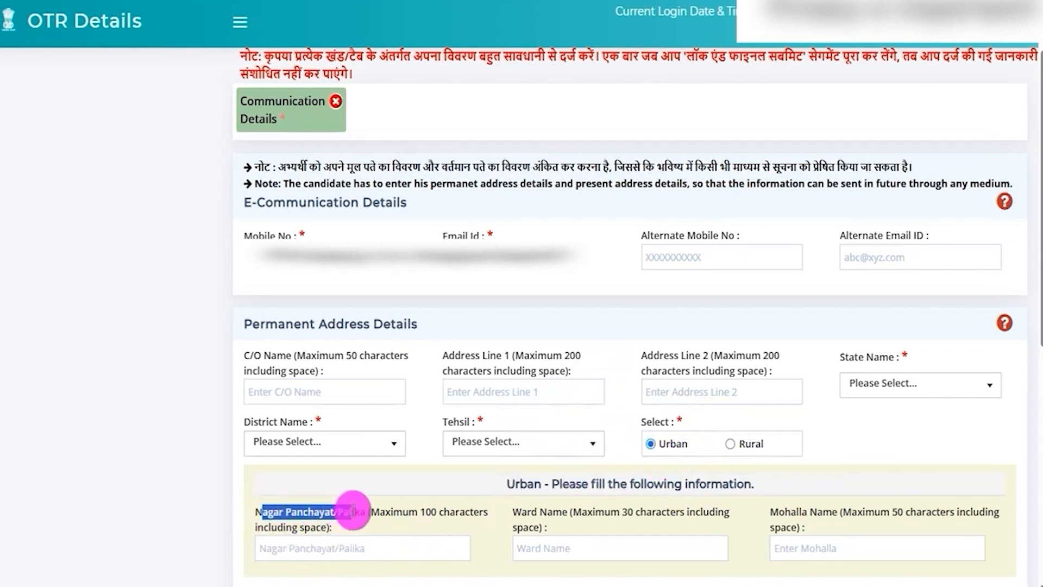
{"action": "left_click", "coordinate": [342, 548]}
{"action": "left_click_drag", "start_coordinate": [522, 512], "coordinate": [563, 512]}
{"action": "left_click", "coordinate": [572, 554]}
{"action": "left_click_drag", "start_coordinate": [781, 515], "coordinate": [814, 530]}
{"action": "left_click", "coordinate": [814, 545]}
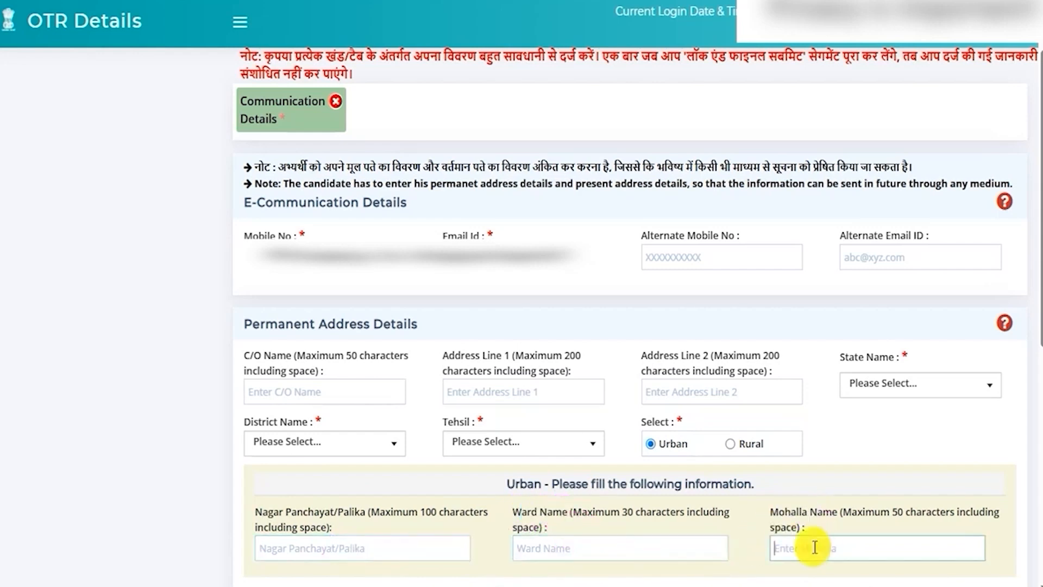
Step: Choose Rural for the permanent address and look through the block, Nyay/Gram Panchayat and village fields
{"action": "left_click", "coordinate": [731, 445]}
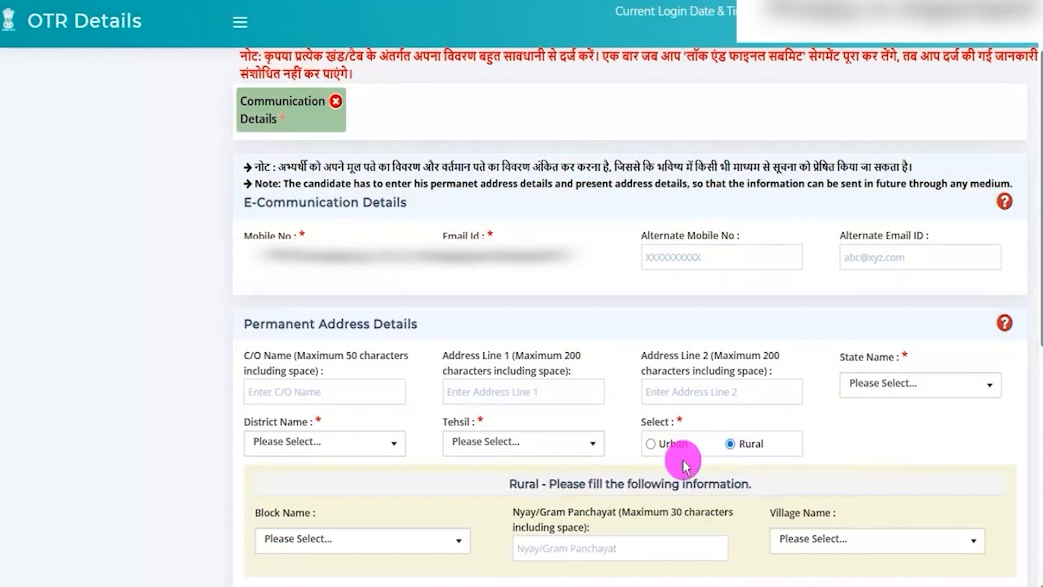
{"action": "left_click", "coordinate": [358, 543]}
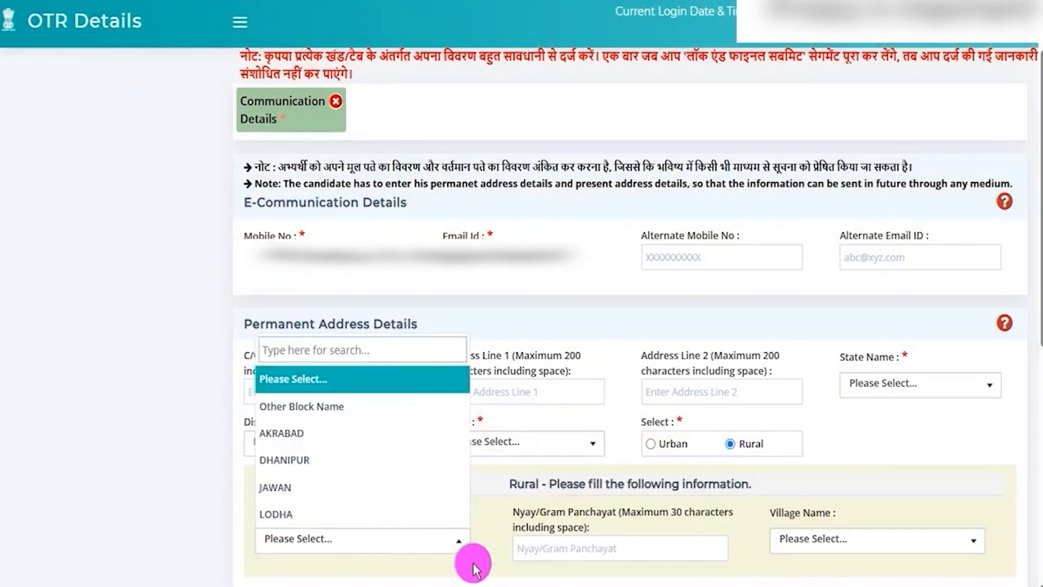
{"action": "left_click", "coordinate": [594, 549]}
{"action": "left_click_drag", "start_coordinate": [507, 506], "coordinate": [597, 512]}
{"action": "left_click", "coordinate": [600, 552]}
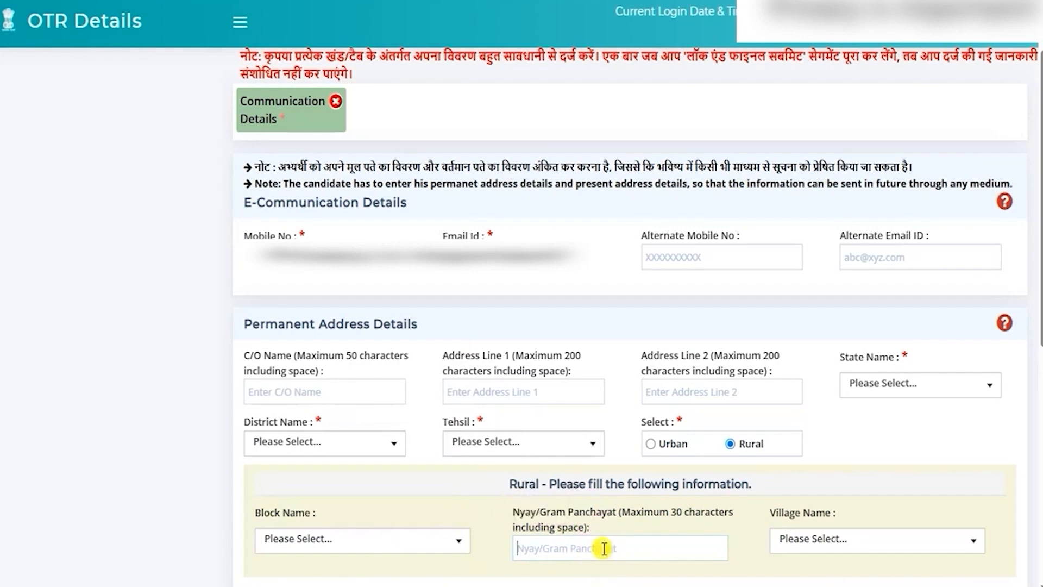
{"action": "left_click", "coordinate": [850, 542]}
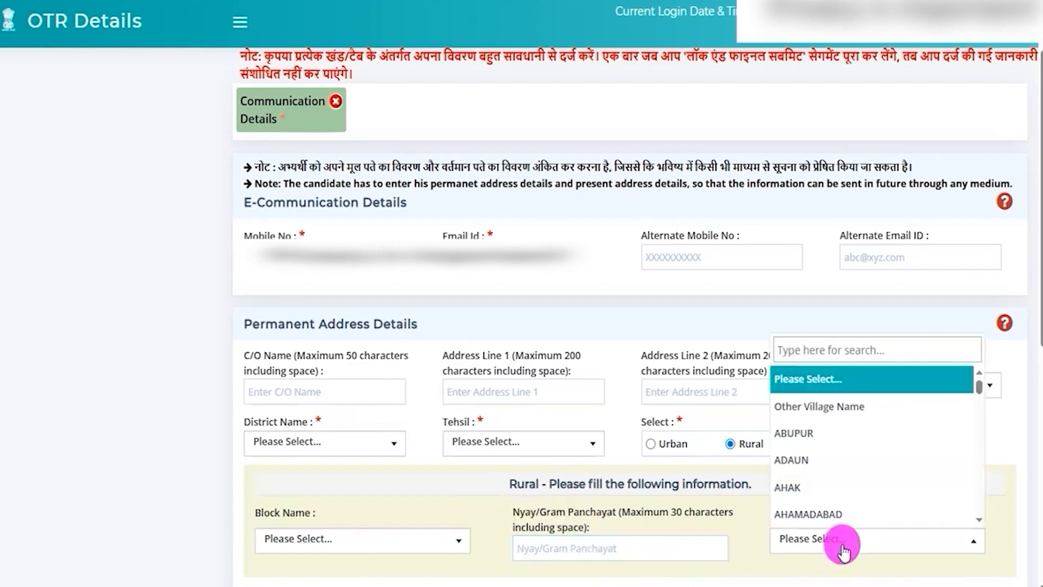
{"action": "left_click", "coordinate": [757, 562]}
Step: Look through the permanent address's police station, house number, street/post office and pin code fields
{"action": "scroll", "coordinate": [544, 380], "scroll_direction": "down", "scroll_amount": 8}
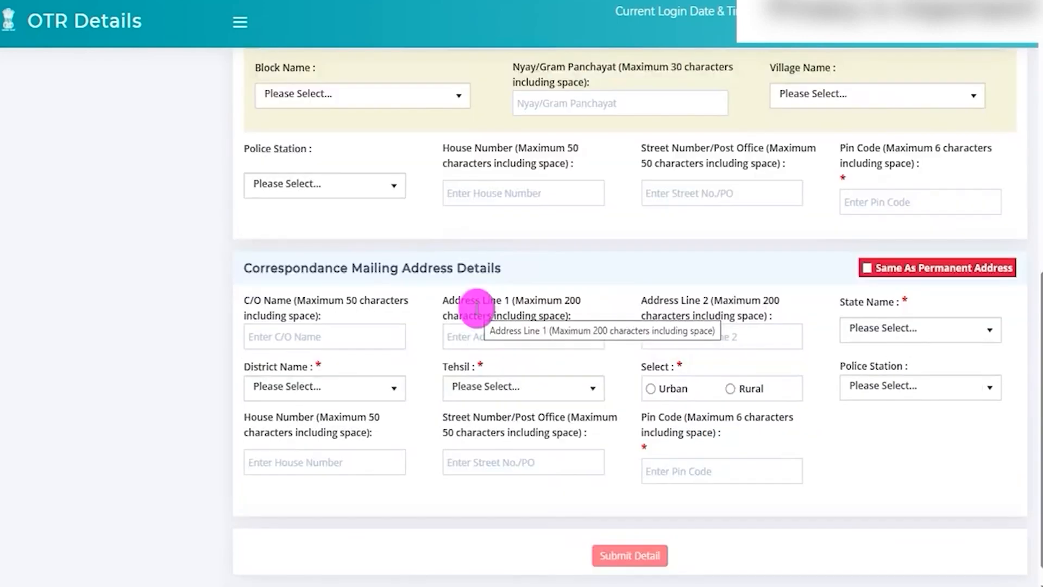
{"action": "left_click", "coordinate": [319, 186]}
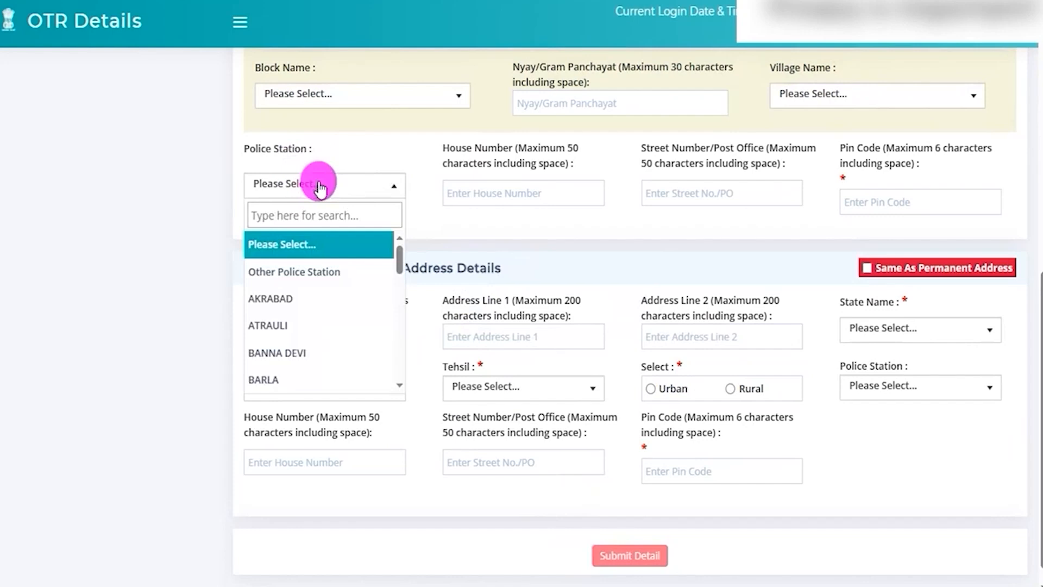
{"action": "left_click", "coordinate": [491, 190]}
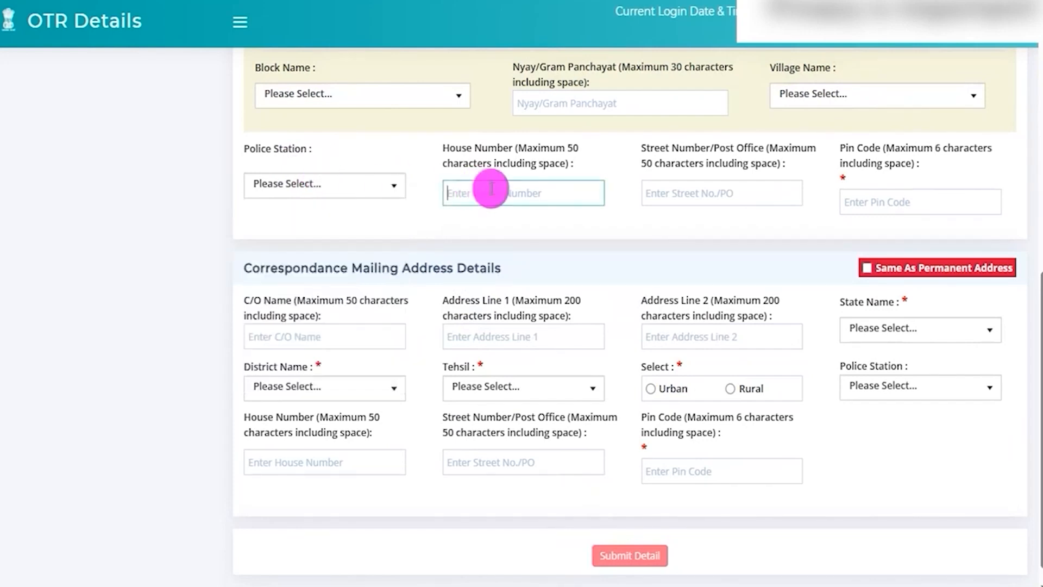
{"action": "left_click", "coordinate": [708, 194]}
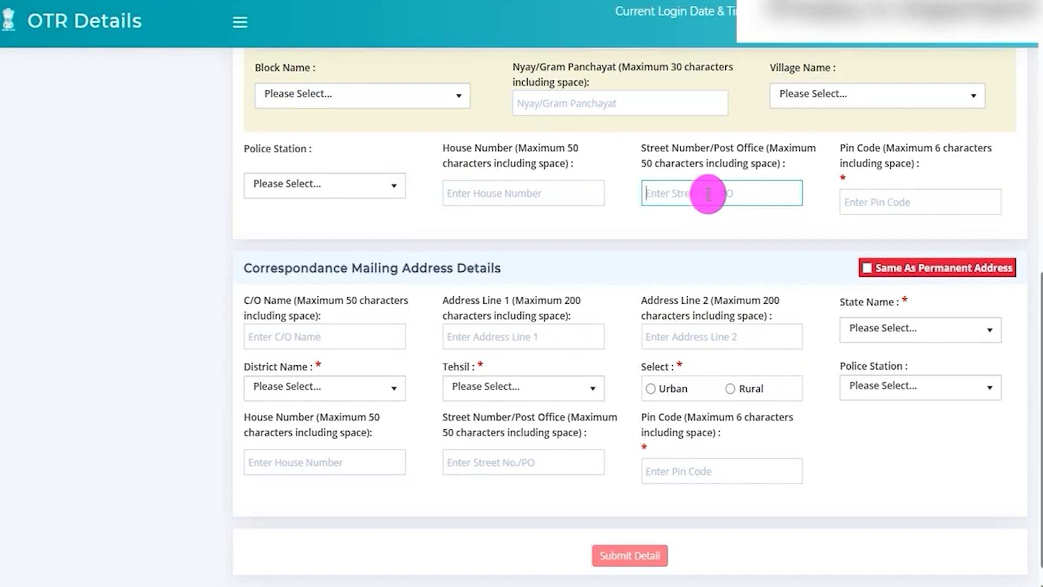
{"action": "left_click", "coordinate": [906, 204]}
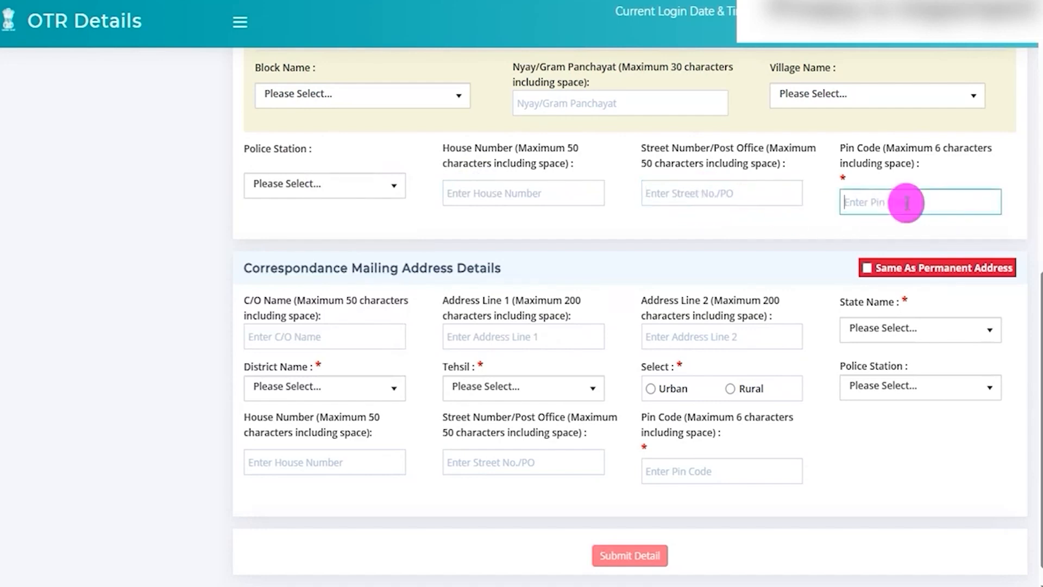
Step: Examine the Correspondance Mailing Address Details section and point out the Submit Detail option
{"action": "left_click_drag", "start_coordinate": [266, 268], "coordinate": [477, 267]}
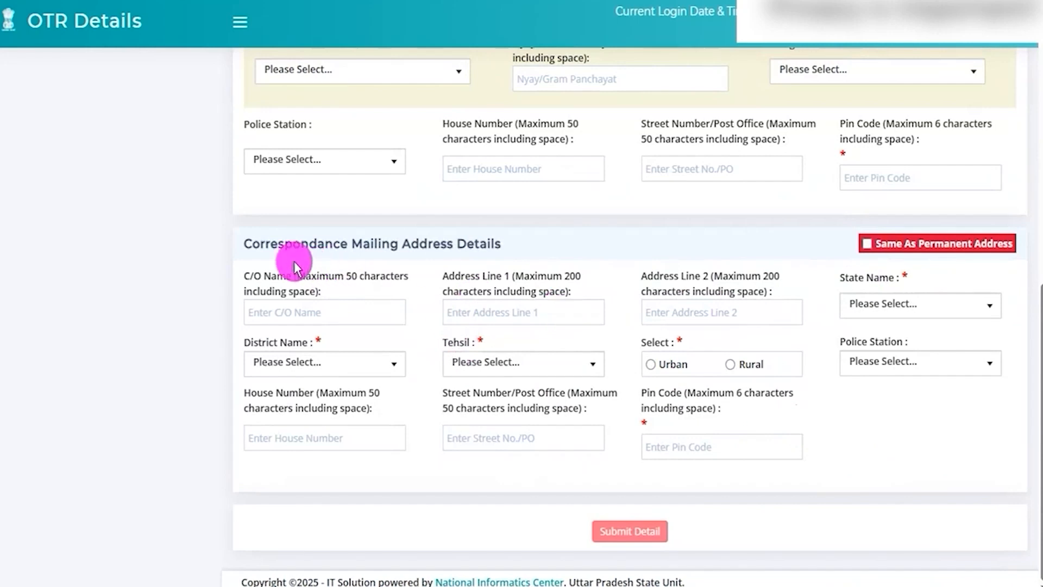
{"action": "left_click_drag", "start_coordinate": [260, 243], "coordinate": [433, 244]}
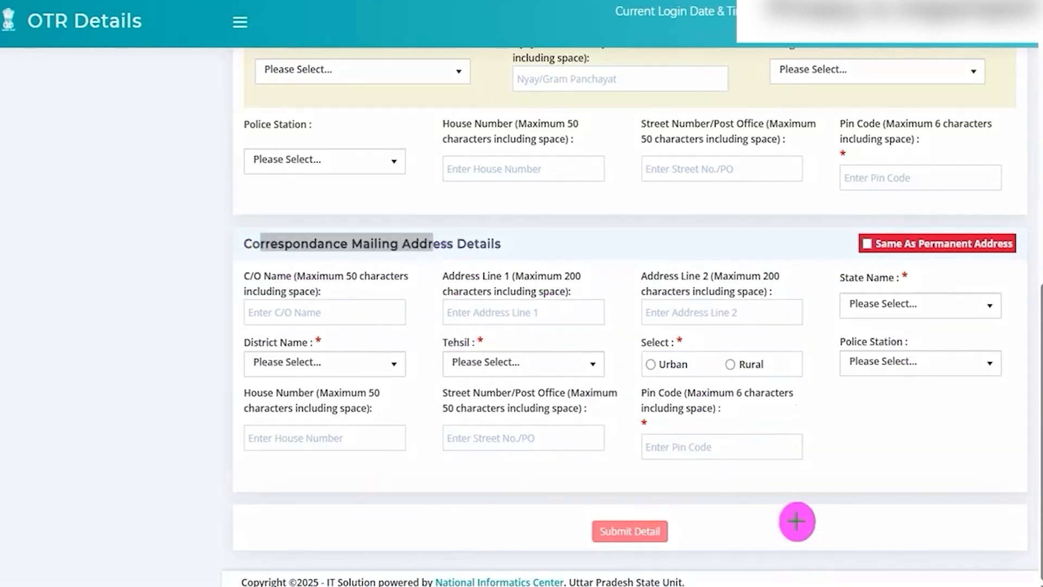
{"action": "left_click_drag", "start_coordinate": [755, 462], "coordinate": [673, 519]}
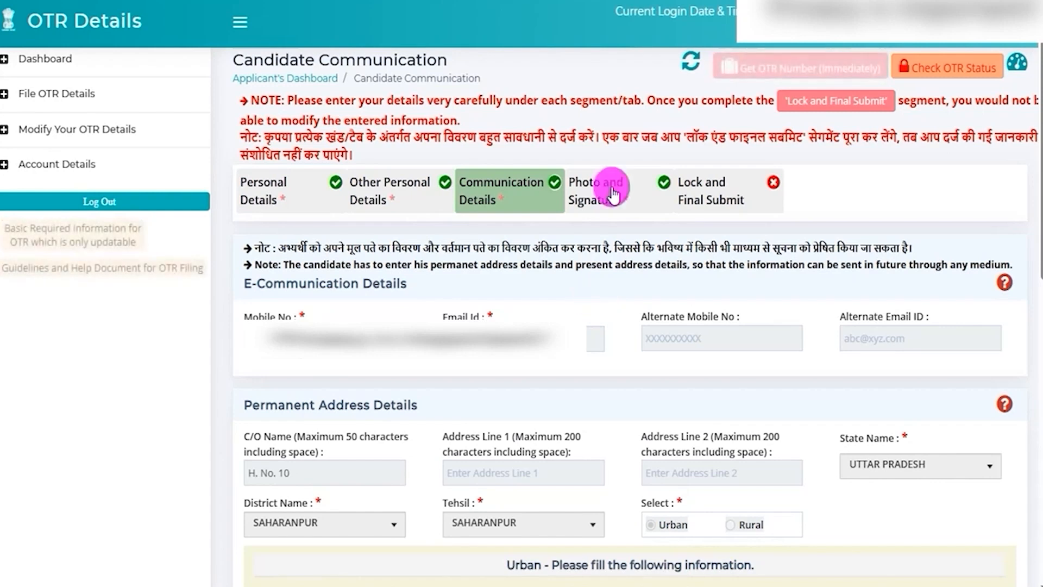
Step: Open the Photo and Signature segment and outline the sample signature image with a red box
{"action": "left_click_drag", "start_coordinate": [691, 77], "coordinate": [619, 171]}
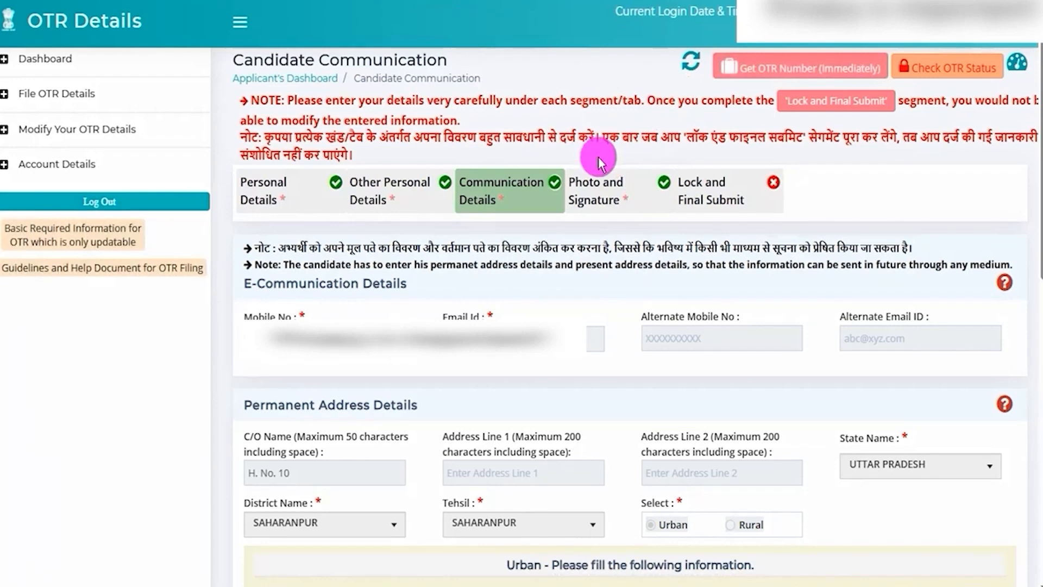
{"action": "left_click", "coordinate": [605, 193]}
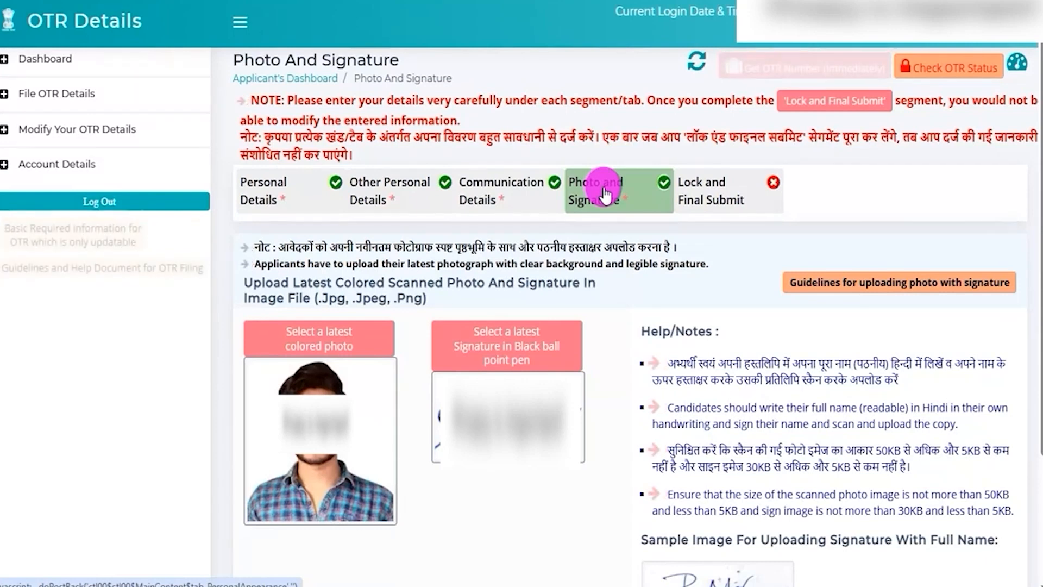
{"action": "scroll", "coordinate": [730, 417], "scroll_direction": "down", "scroll_amount": 2}
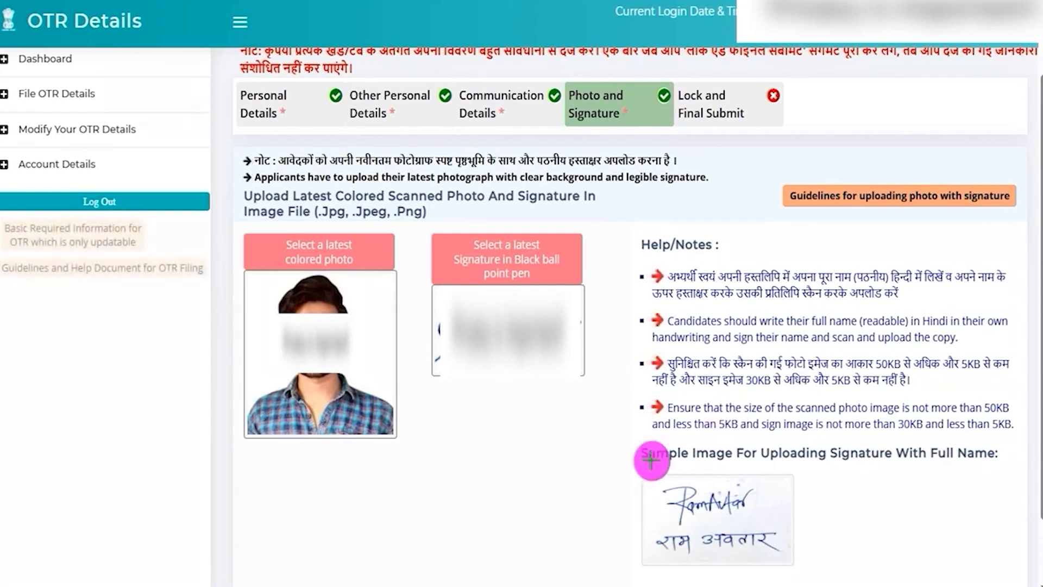
{"action": "mouse_move", "coordinate": [630, 470]}
{"action": "left_mouse_down"}
{"action": "mouse_move", "coordinate": [785, 499]}
{"action": "mouse_move", "coordinate": [813, 576]}
{"action": "left_mouse_up"}
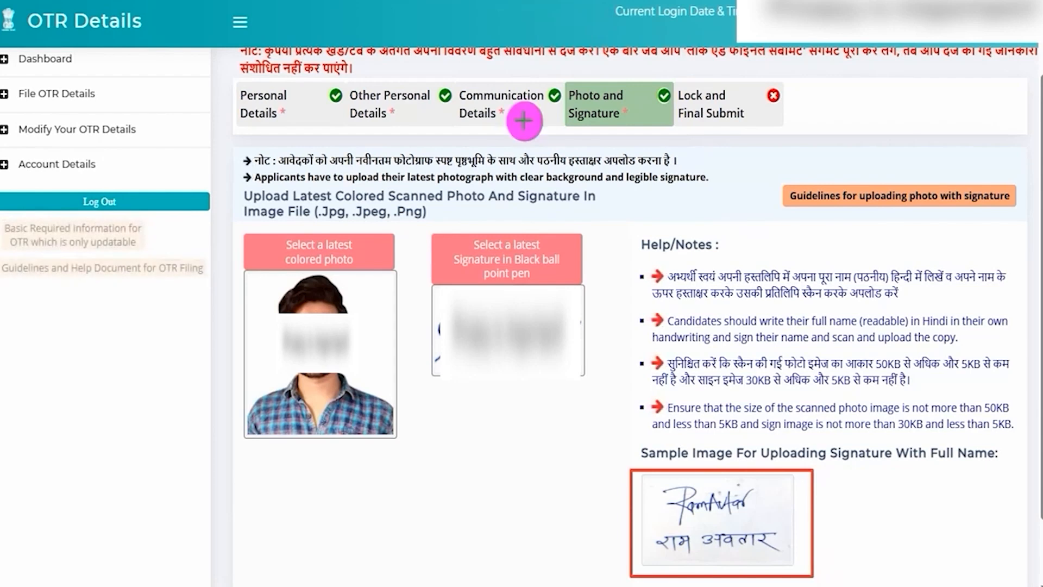
Step: Check-mark the sample signature and handwritten name, then highlight the photo and signature file-size limits in the Hindi help note
{"action": "left_click_drag", "start_coordinate": [759, 498], "coordinate": [782, 481]}
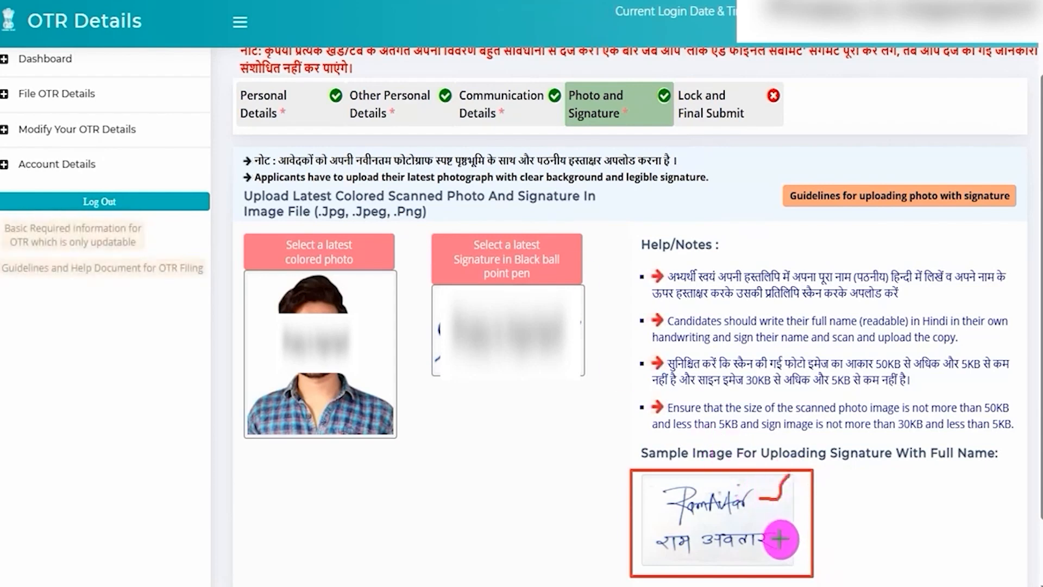
{"action": "left_click_drag", "start_coordinate": [779, 541], "coordinate": [790, 531]}
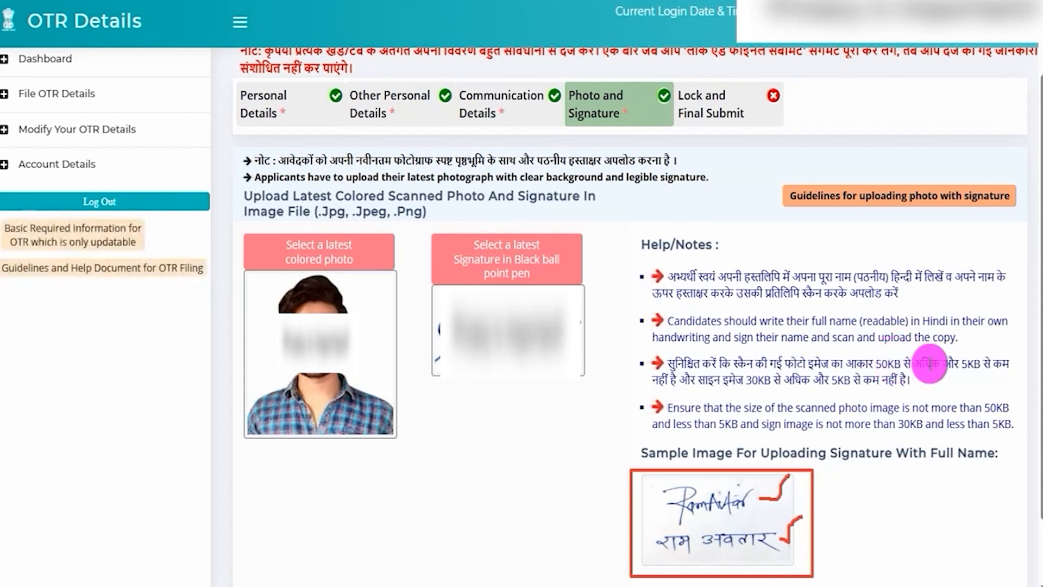
{"action": "left_click_drag", "start_coordinate": [876, 361], "coordinate": [974, 363]}
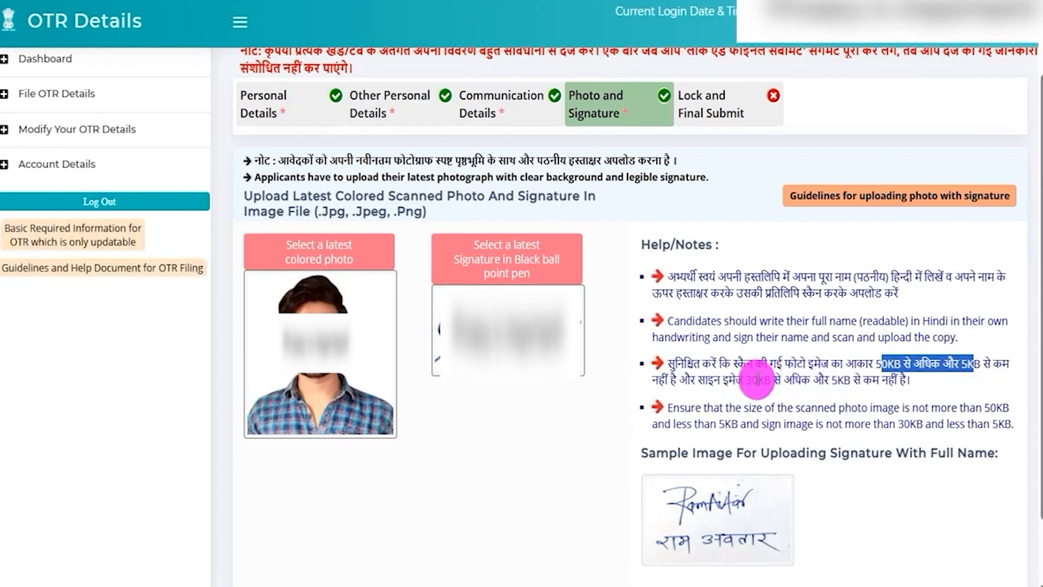
{"action": "left_click_drag", "start_coordinate": [752, 380], "coordinate": [836, 382]}
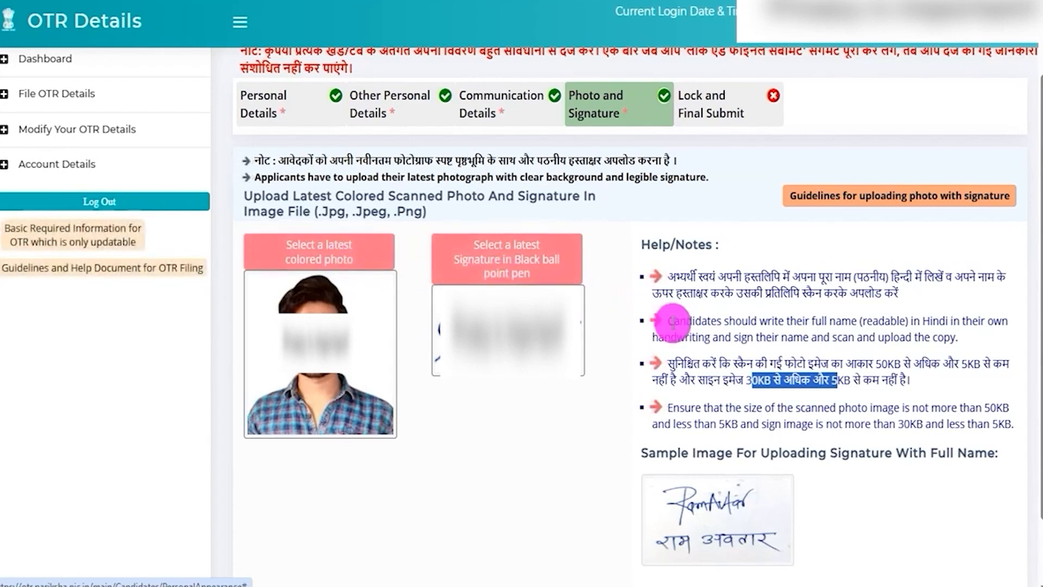
Step: Point a red arrow at the Lock and Final Submit segment and open it
{"action": "scroll", "coordinate": [753, 216], "scroll_direction": "up", "scroll_amount": 2}
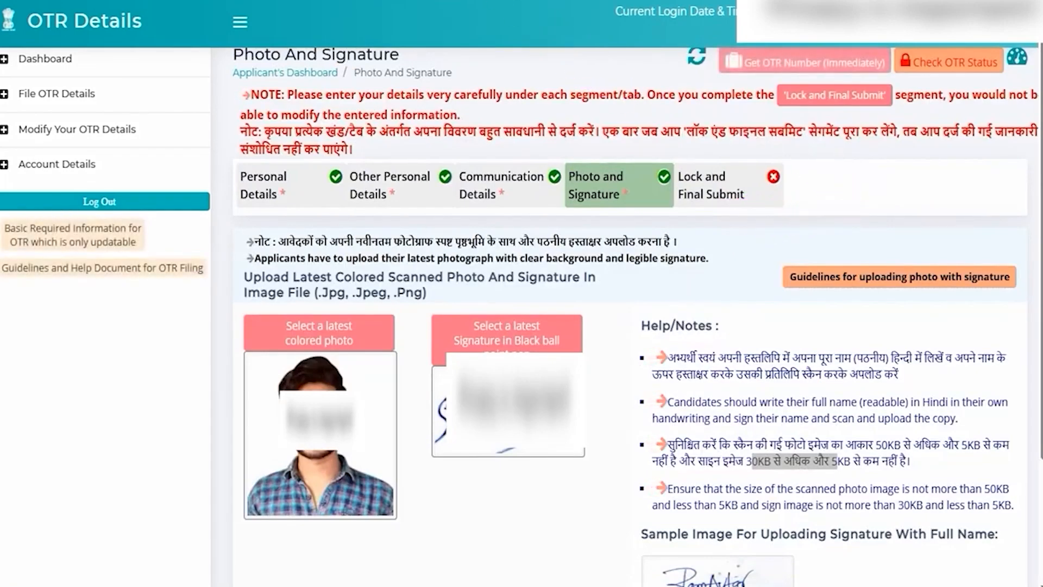
{"action": "left_click_drag", "start_coordinate": [645, 300], "coordinate": [708, 201]}
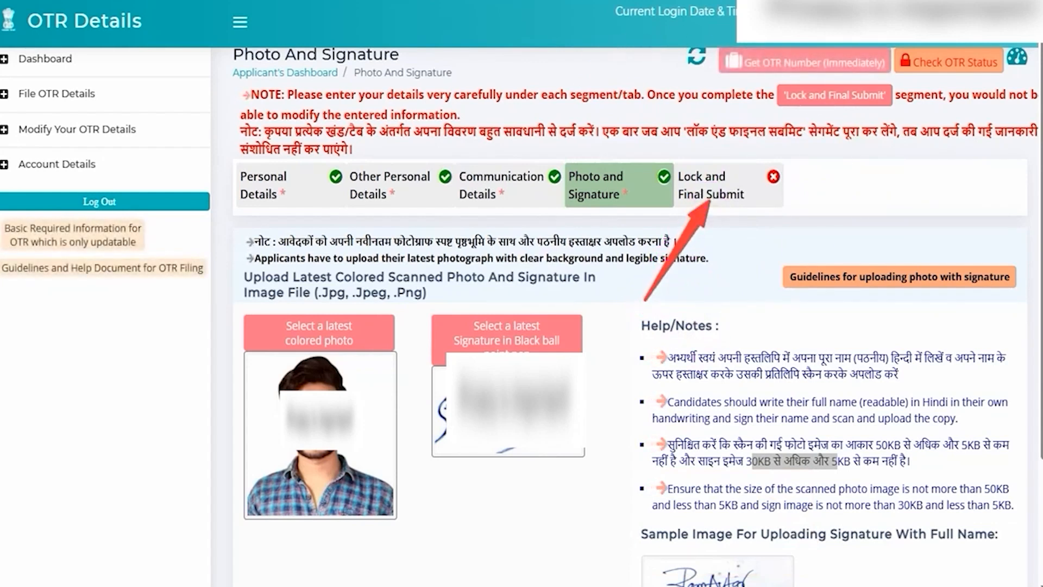
{"action": "left_click", "coordinate": [709, 181]}
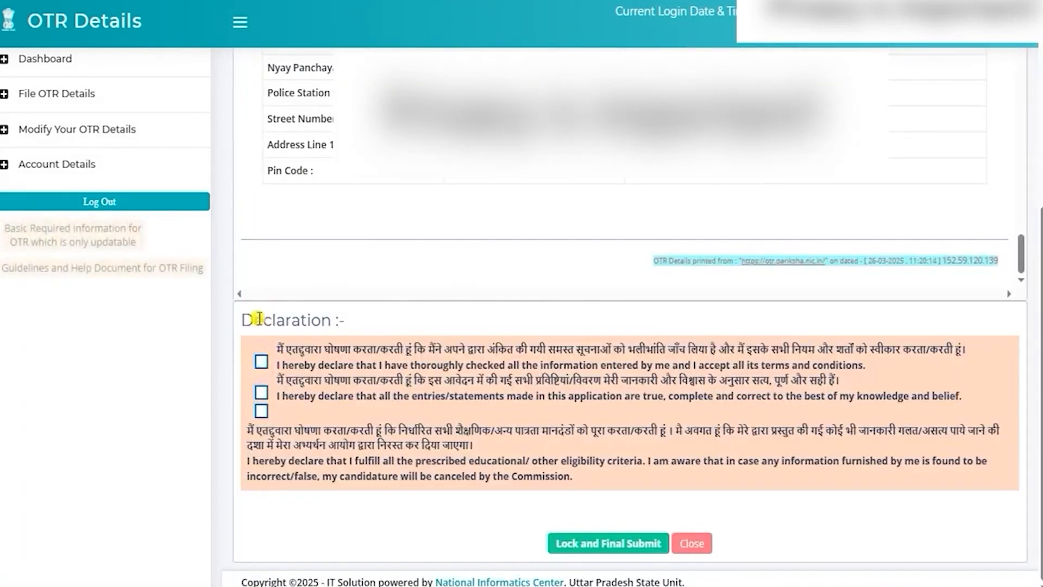
Step: Accept all three declarations under the applicant's complete details, then lock and finally submit the OTR form
{"action": "left_click_drag", "start_coordinate": [258, 318], "coordinate": [307, 321]}
{"action": "left_click", "coordinate": [261, 361]}
{"action": "left_click", "coordinate": [261, 391]}
{"action": "left_click", "coordinate": [262, 411]}
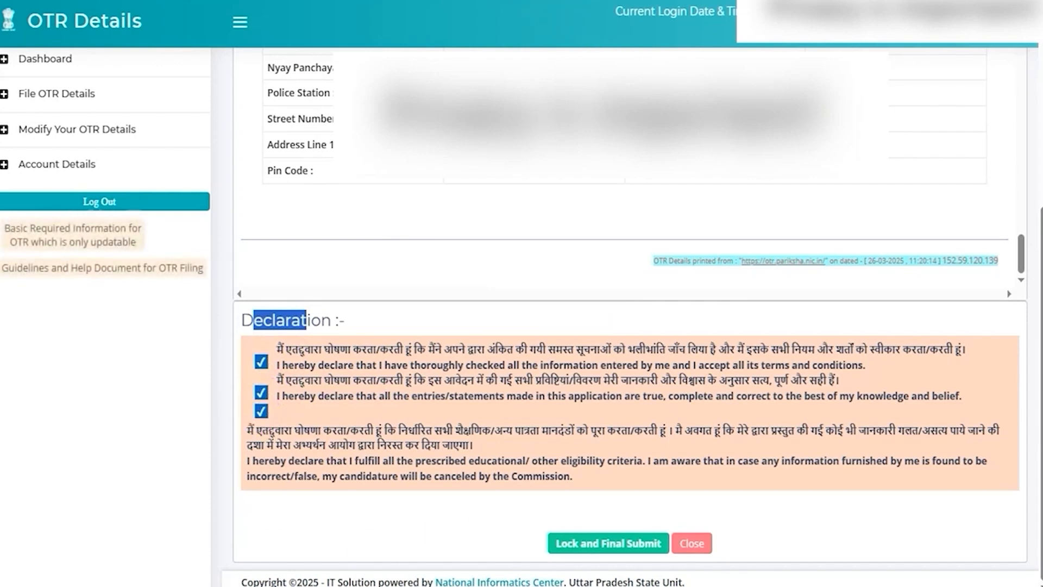
{"action": "left_click_drag", "start_coordinate": [369, 525], "coordinate": [544, 541]}
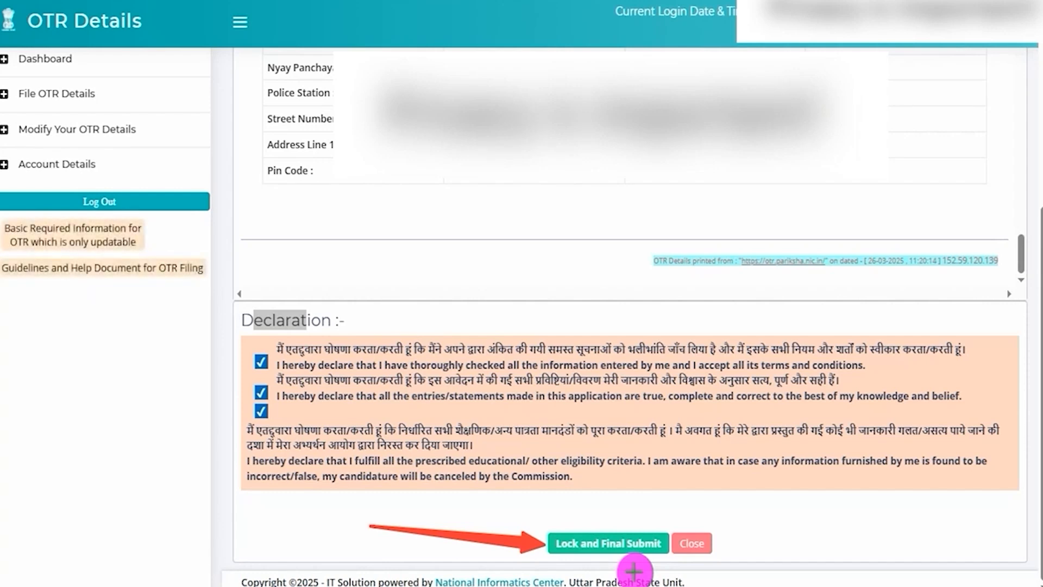
{"action": "left_click", "coordinate": [632, 543]}
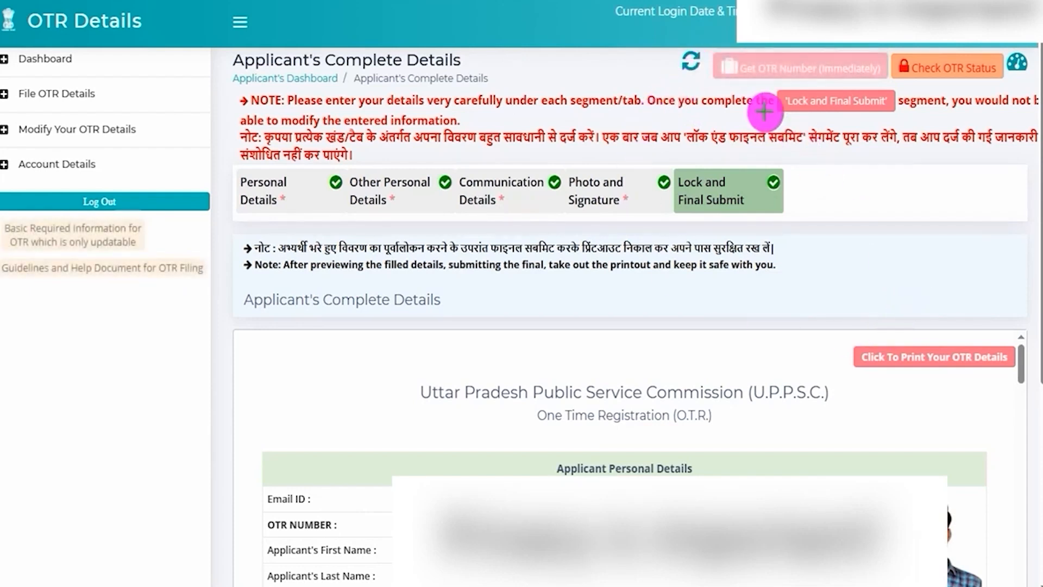
Step: Open the OTR number generation steps and mark the email, mobile, personal details, photo and signature statuses in red
{"action": "mouse_move", "coordinate": [707, 47]}
{"action": "left_mouse_down"}
{"action": "mouse_move", "coordinate": [887, 55]}
{"action": "mouse_move", "coordinate": [891, 83]}
{"action": "left_mouse_up"}
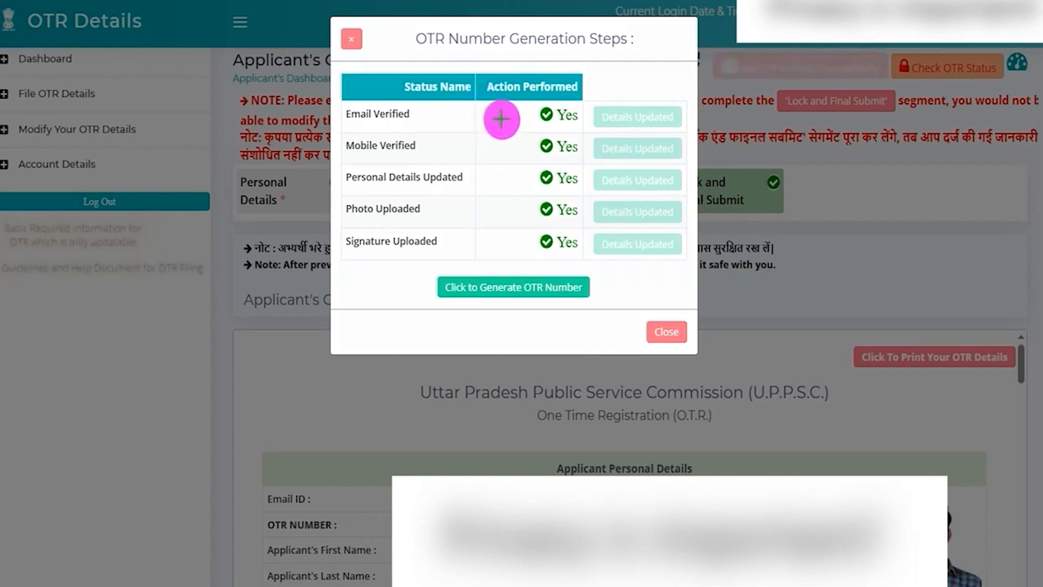
{"action": "left_click_drag", "start_coordinate": [453, 140], "coordinate": [472, 135]}
{"action": "left_click_drag", "start_coordinate": [470, 182], "coordinate": [482, 169]}
{"action": "left_click_drag", "start_coordinate": [448, 205], "coordinate": [473, 205]}
{"action": "left_click_drag", "start_coordinate": [461, 242], "coordinate": [478, 242]}
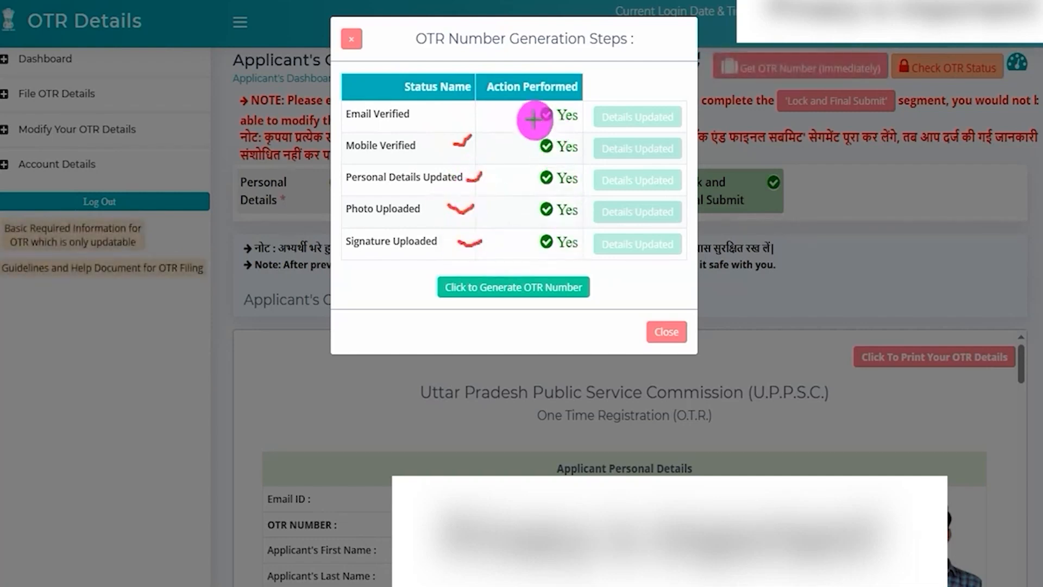
{"action": "left_click_drag", "start_coordinate": [538, 122], "coordinate": [565, 122]}
{"action": "mouse_move", "coordinate": [554, 158]}
{"action": "left_mouse_down"}
{"action": "mouse_move", "coordinate": [574, 159]}
{"action": "mouse_move", "coordinate": [579, 188]}
{"action": "left_mouse_up"}
{"action": "mouse_move", "coordinate": [549, 223]}
{"action": "left_mouse_down"}
{"action": "mouse_move", "coordinate": [568, 223]}
{"action": "mouse_move", "coordinate": [574, 252]}
{"action": "left_mouse_up"}
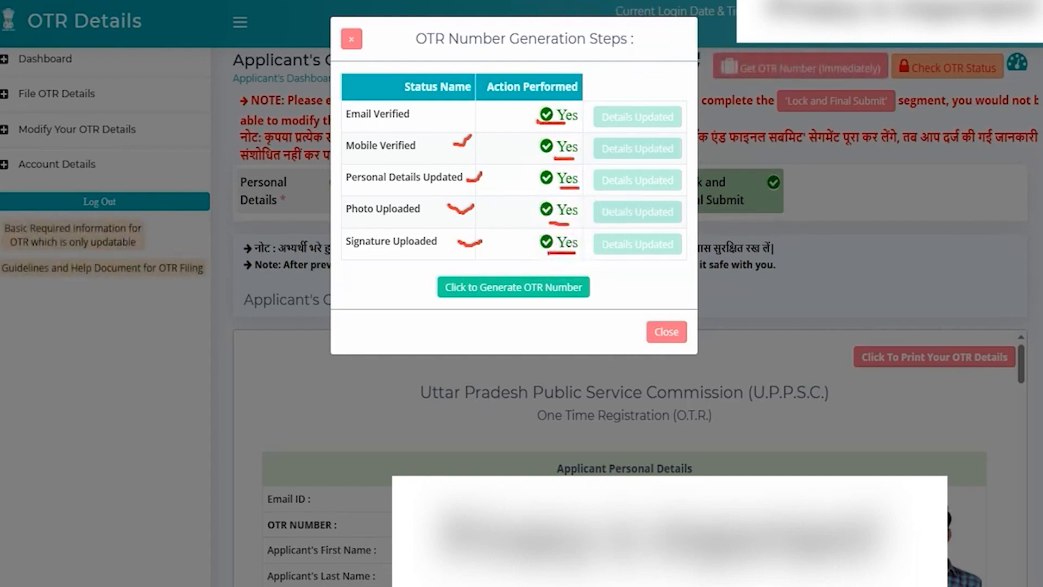
Step: Generate the OTR number, outline the resulting message in red and close the dialog
{"action": "mouse_move", "coordinate": [430, 264]}
{"action": "left_mouse_down"}
{"action": "mouse_move", "coordinate": [543, 279]}
{"action": "mouse_move", "coordinate": [589, 296]}
{"action": "mouse_move", "coordinate": [595, 309]}
{"action": "left_mouse_up"}
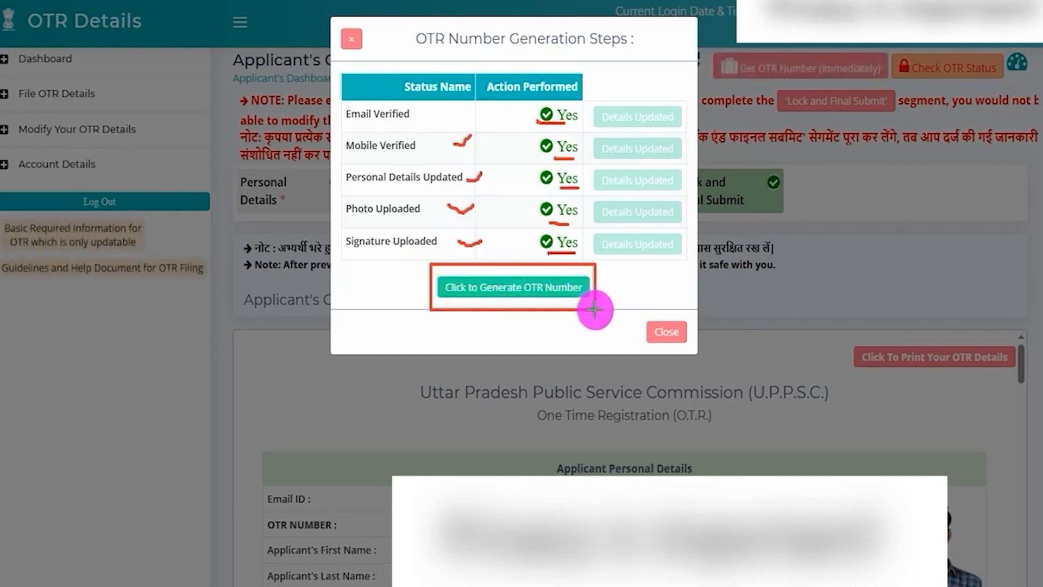
{"action": "left_click", "coordinate": [513, 288]}
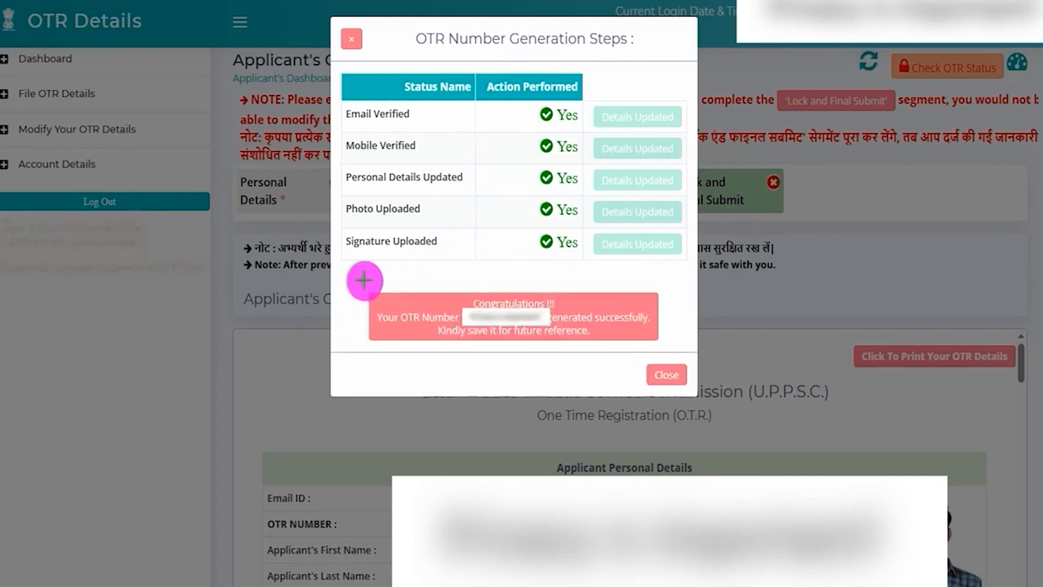
{"action": "mouse_move", "coordinate": [358, 277]}
{"action": "left_mouse_down"}
{"action": "mouse_move", "coordinate": [608, 351]}
{"action": "mouse_move", "coordinate": [668, 354]}
{"action": "left_mouse_up"}
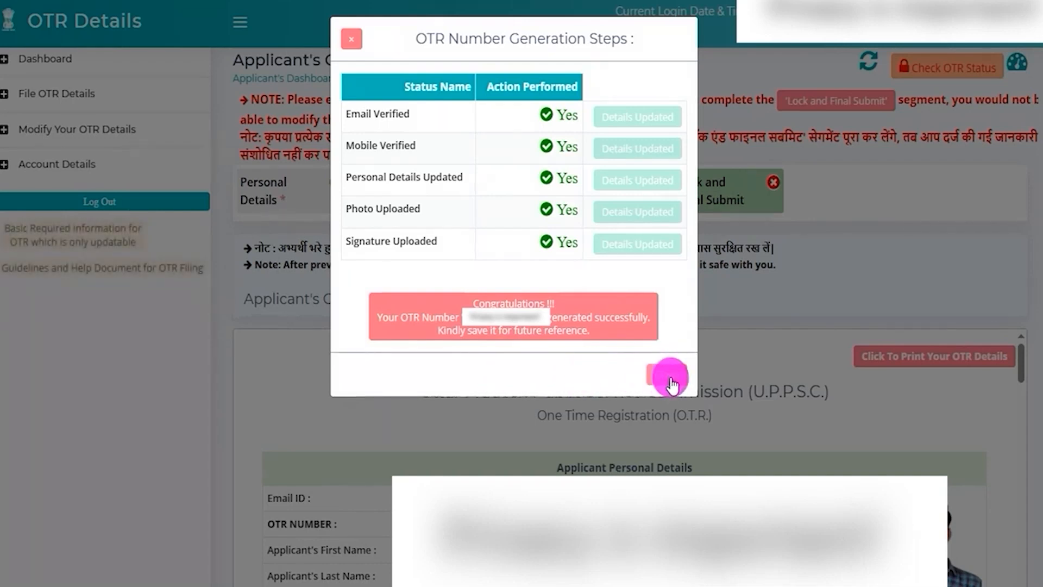
{"action": "left_click", "coordinate": [667, 375]}
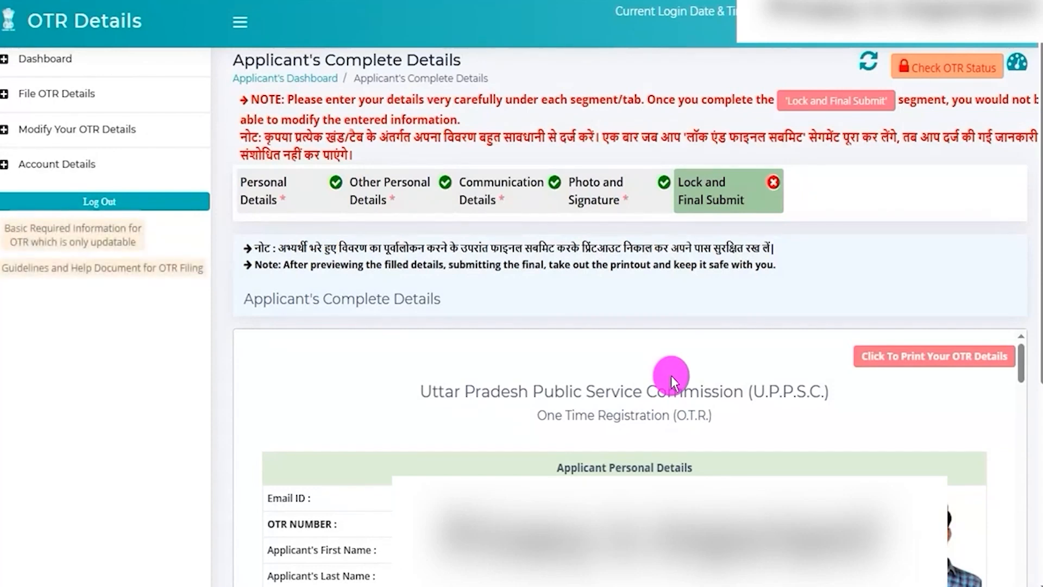
Step: Check the OTR status from the dashboard and outline the OTR number and its generation status in red
{"action": "left_click", "coordinate": [746, 200]}
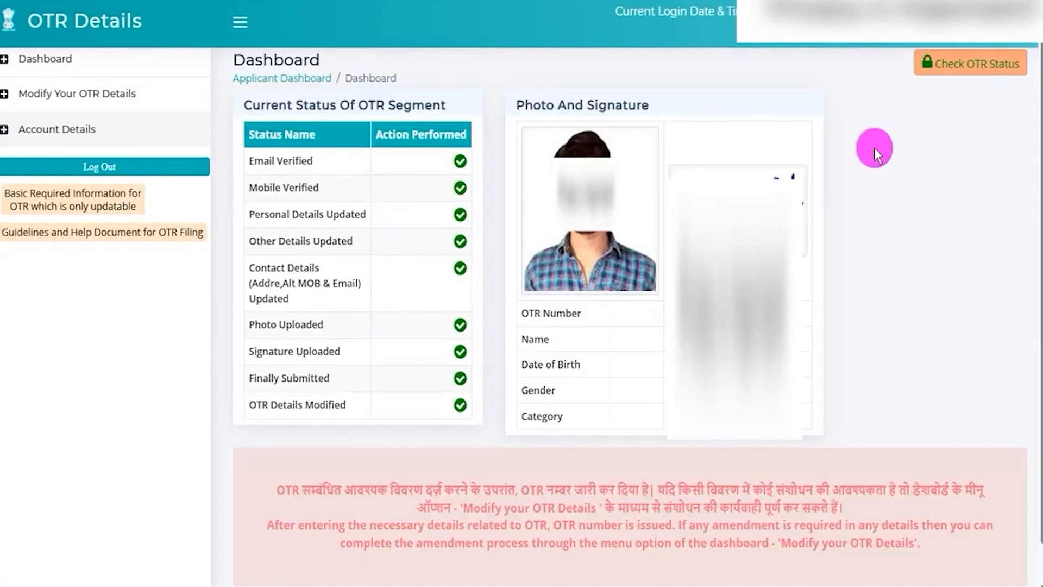
{"action": "left_click_drag", "start_coordinate": [908, 48], "coordinate": [1030, 79]}
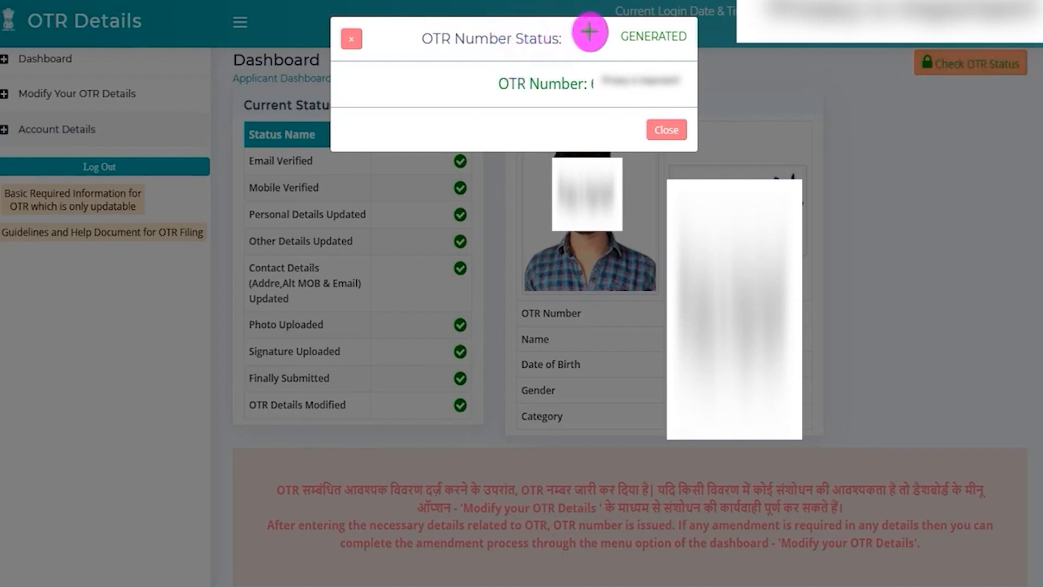
{"action": "mouse_move", "coordinate": [589, 68]}
{"action": "left_mouse_down"}
{"action": "mouse_move", "coordinate": [625, 95]}
{"action": "mouse_move", "coordinate": [689, 97]}
{"action": "left_mouse_up"}
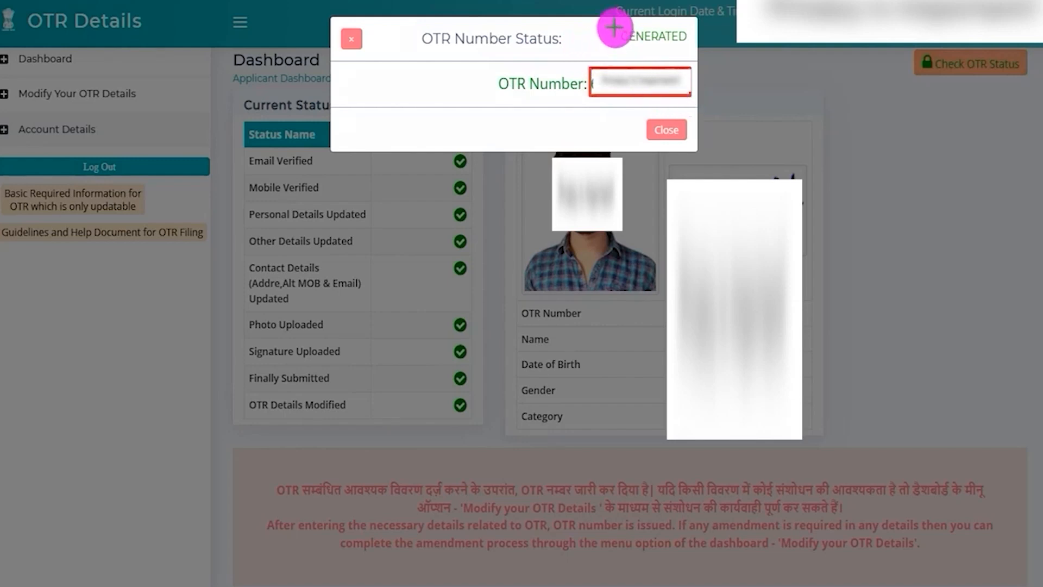
{"action": "mouse_move", "coordinate": [611, 23]}
{"action": "left_mouse_down"}
{"action": "mouse_move", "coordinate": [686, 39]}
{"action": "mouse_move", "coordinate": [687, 50]}
{"action": "left_mouse_up"}
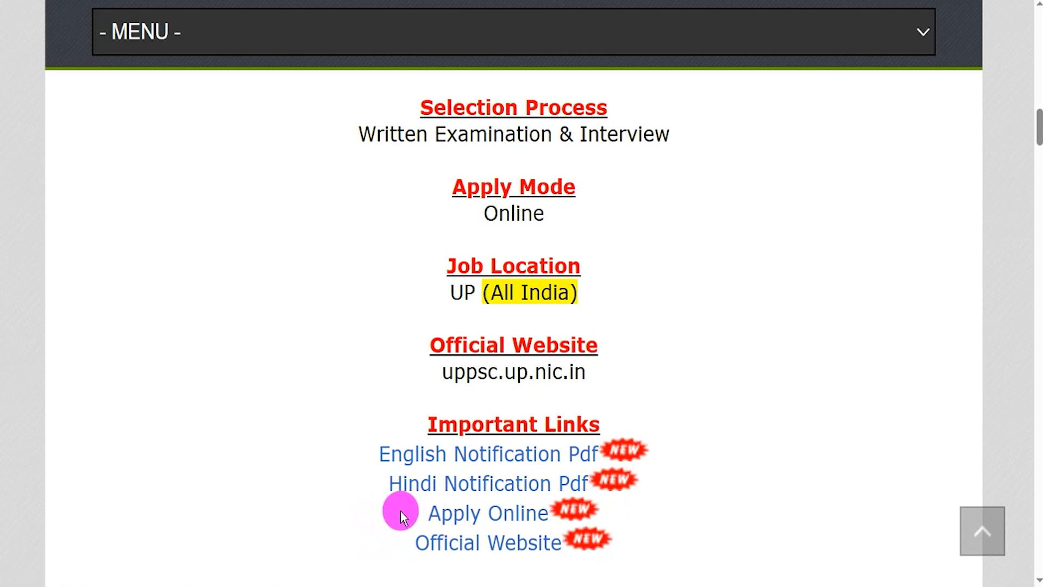
Step: Follow the Apply Online link under Important Links and apply for the Assistant Prosecution Officer Examination
{"action": "left_click_drag", "start_coordinate": [426, 513], "coordinate": [524, 514]}
{"action": "left_click", "coordinate": [523, 514]}
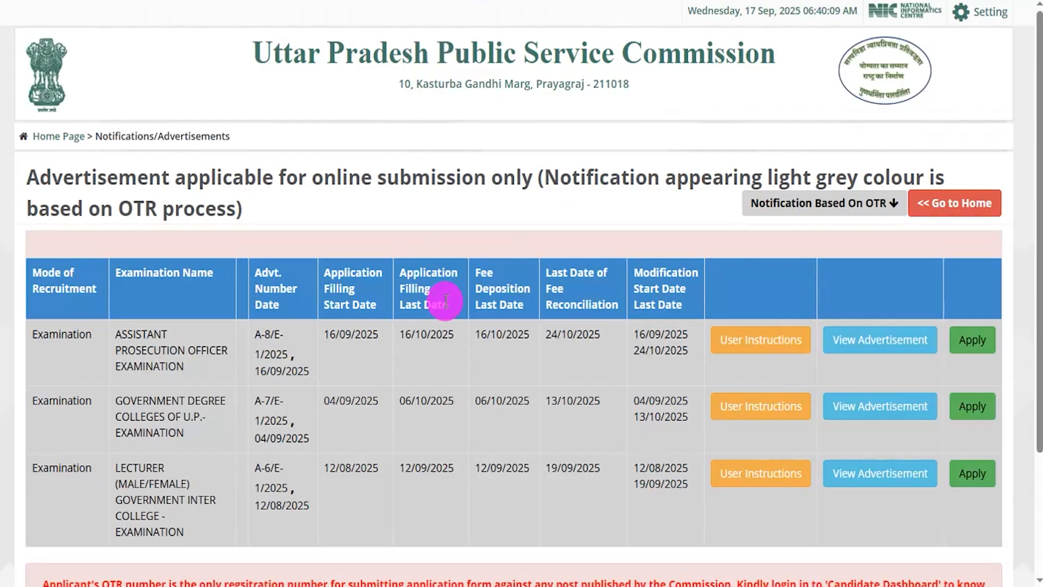
{"action": "left_click_drag", "start_coordinate": [119, 334], "coordinate": [185, 361]}
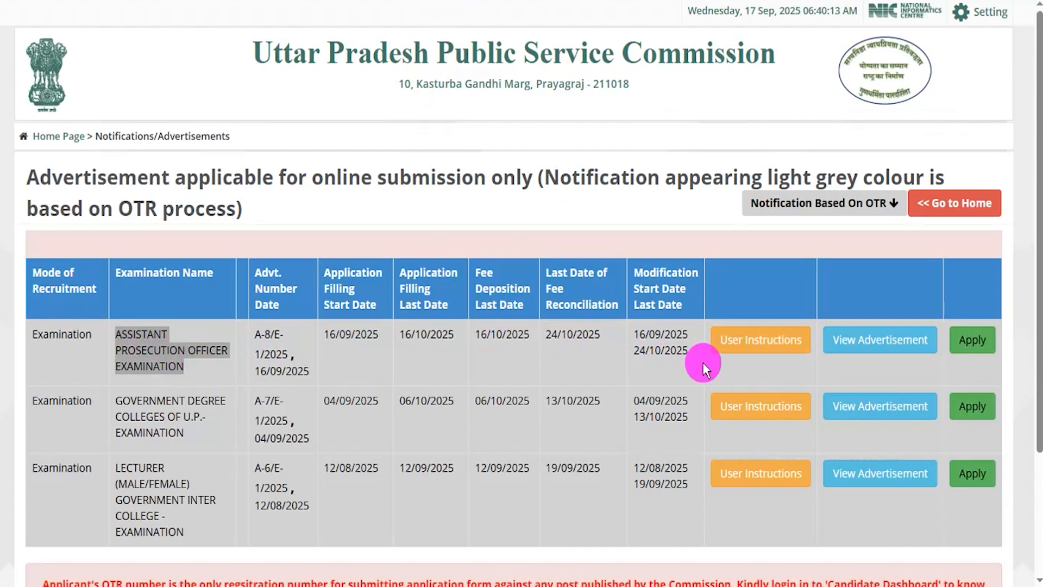
{"action": "left_click", "coordinate": [971, 342]}
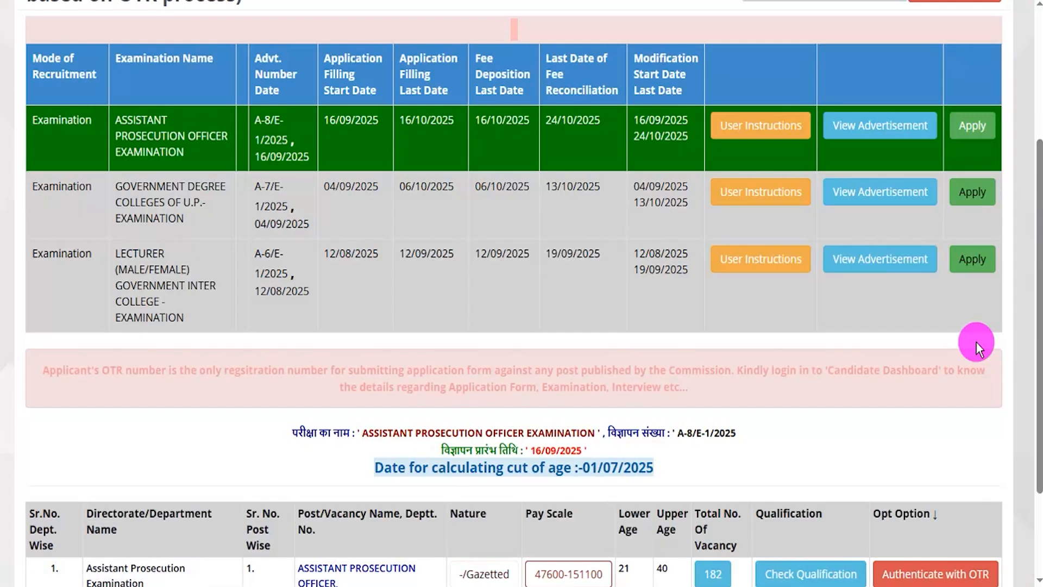
Step: Choose to authenticate with OTR for the Assistant Prosecution Officer post and start authentication with the OTR server
{"action": "scroll", "coordinate": [923, 359], "scroll_direction": "down", "scroll_amount": 3}
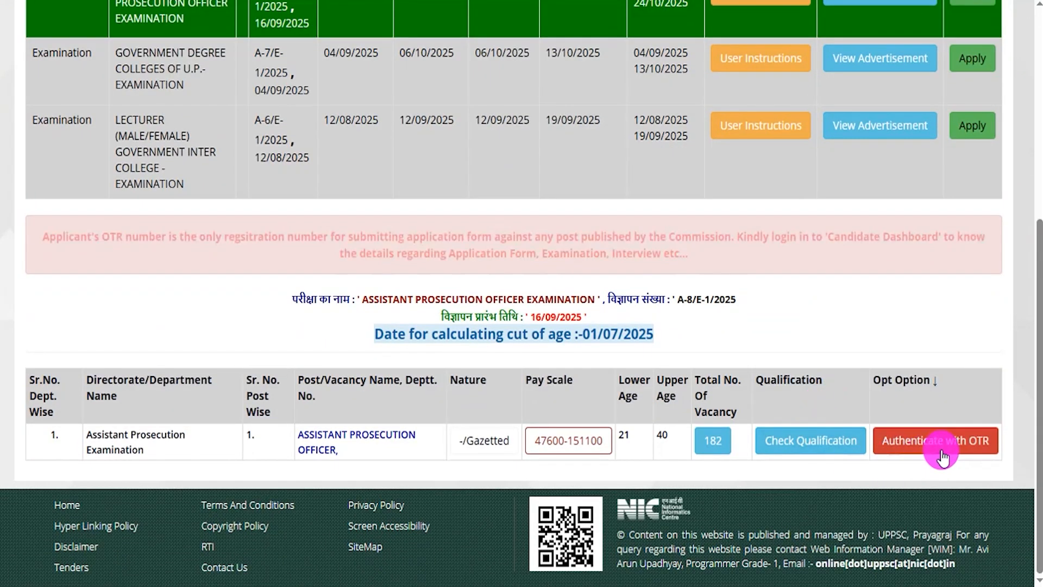
{"action": "left_click", "coordinate": [965, 441]}
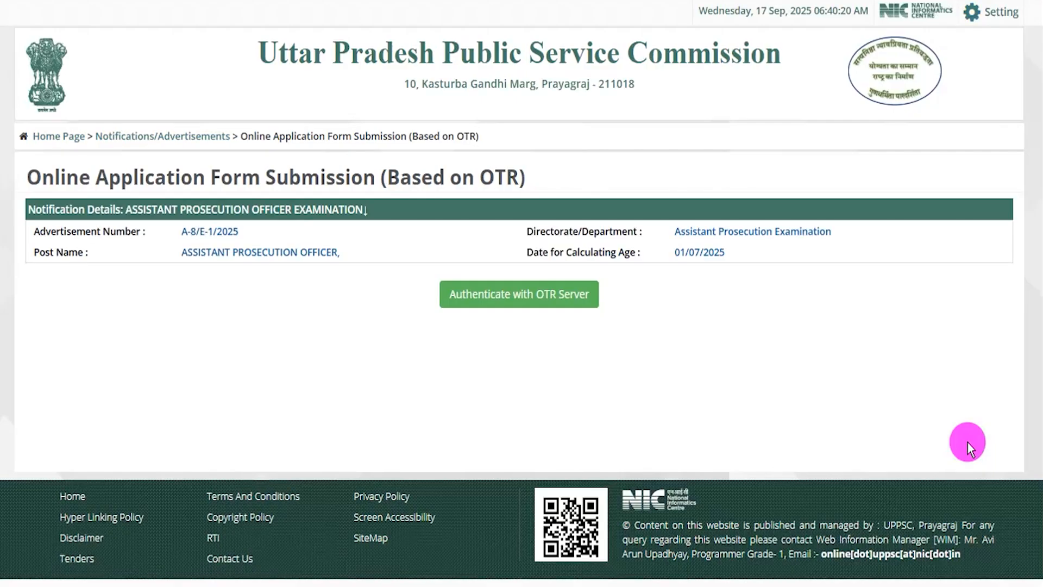
{"action": "left_click", "coordinate": [543, 294]}
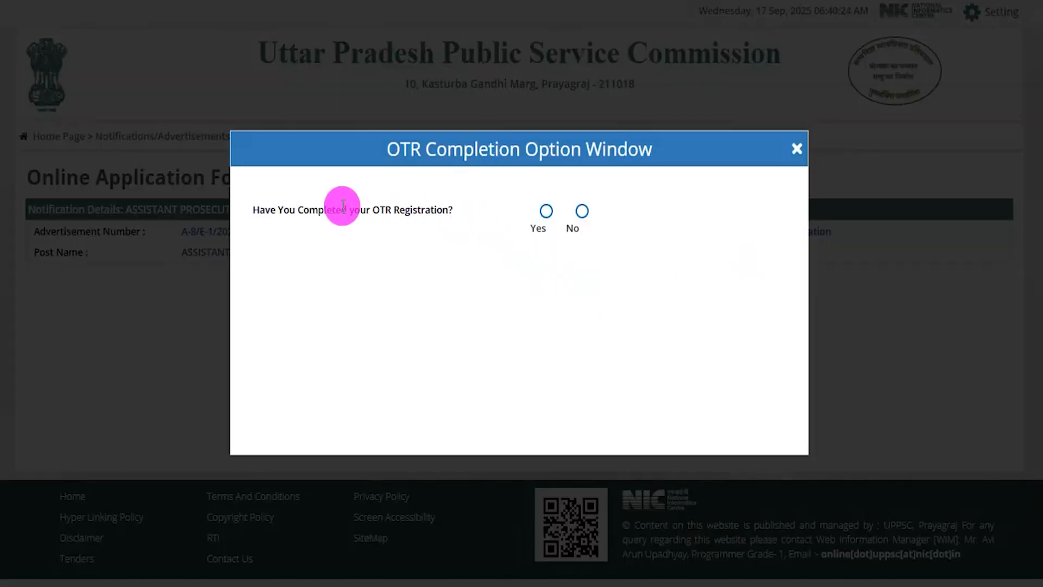
Step: Answer Yes to having completed OTR registration, enter the applicant's OTR number and proceed to validate it
{"action": "left_click_drag", "start_coordinate": [268, 208], "coordinate": [540, 210]}
{"action": "left_click", "coordinate": [546, 211]}
{"action": "left_click", "coordinate": [630, 216]}
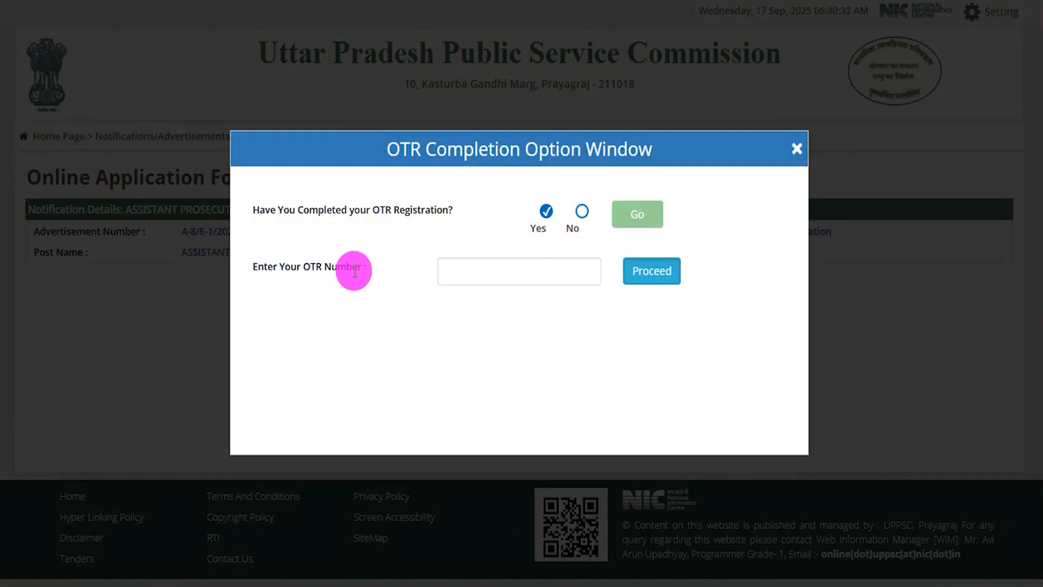
{"action": "left_click", "coordinate": [499, 269]}
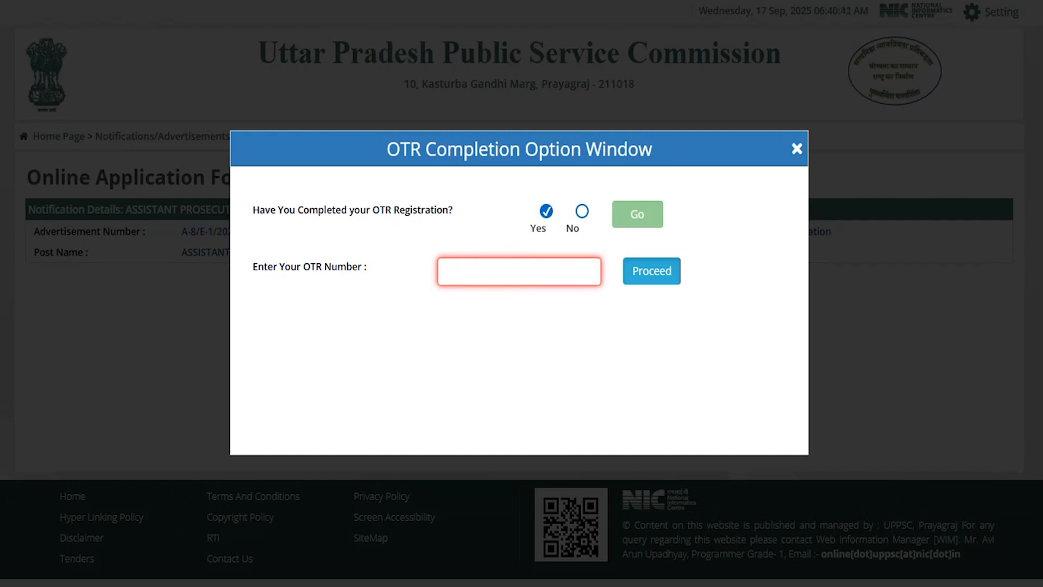
{"action": "mouse_move", "coordinate": [781, 184]}
{"action": "left_mouse_down"}
{"action": "mouse_move", "coordinate": [753, 222]}
{"action": "mouse_move", "coordinate": [715, 244]}
{"action": "left_mouse_up"}
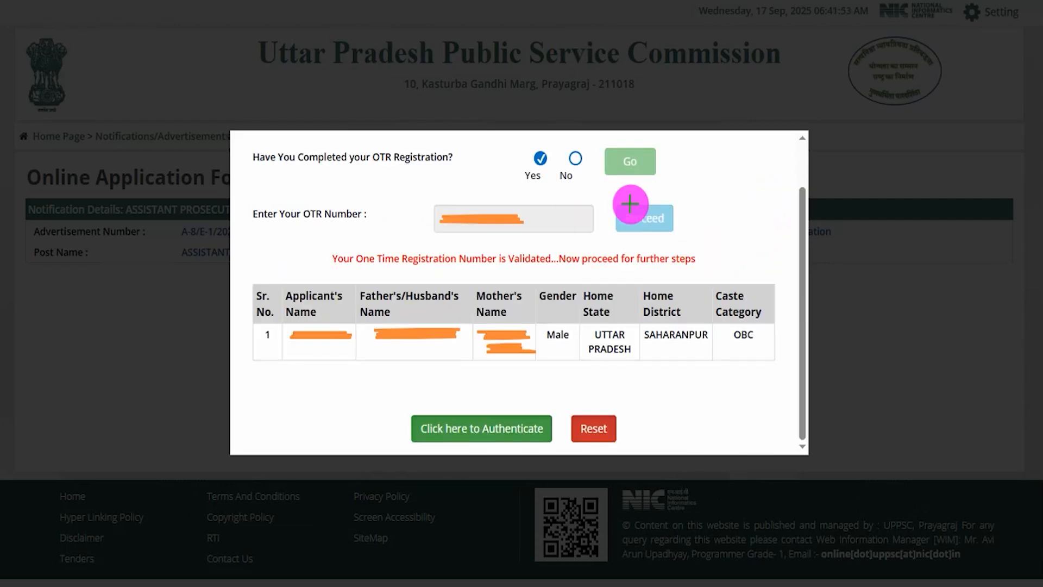
Step: Check-mark the applicant details table, point an arrow at the authenticate option and start the authentication
{"action": "left_click_drag", "start_coordinate": [695, 296], "coordinate": [732, 248]}
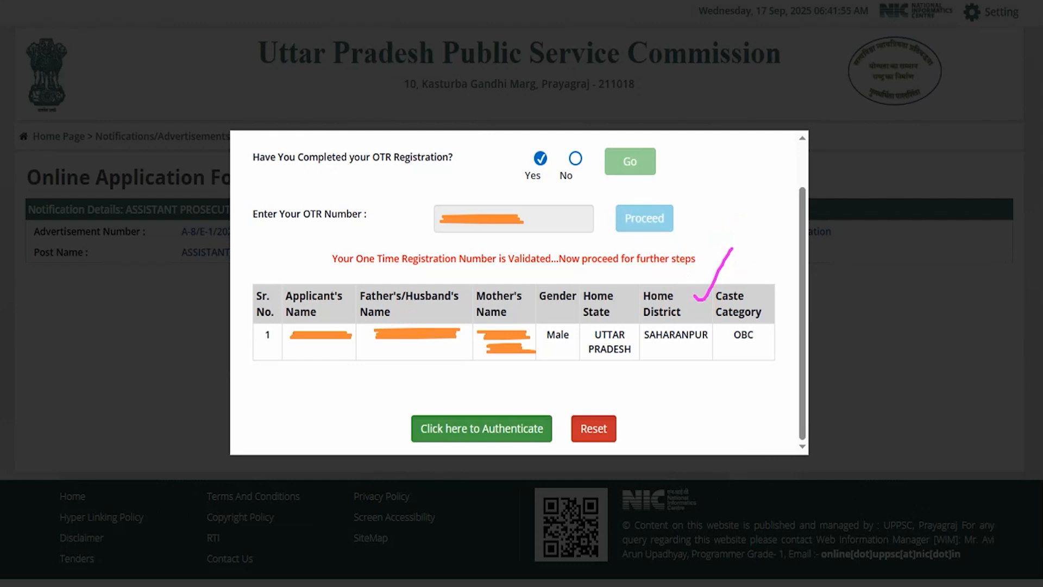
{"action": "left_click_drag", "start_coordinate": [263, 417], "coordinate": [366, 431]}
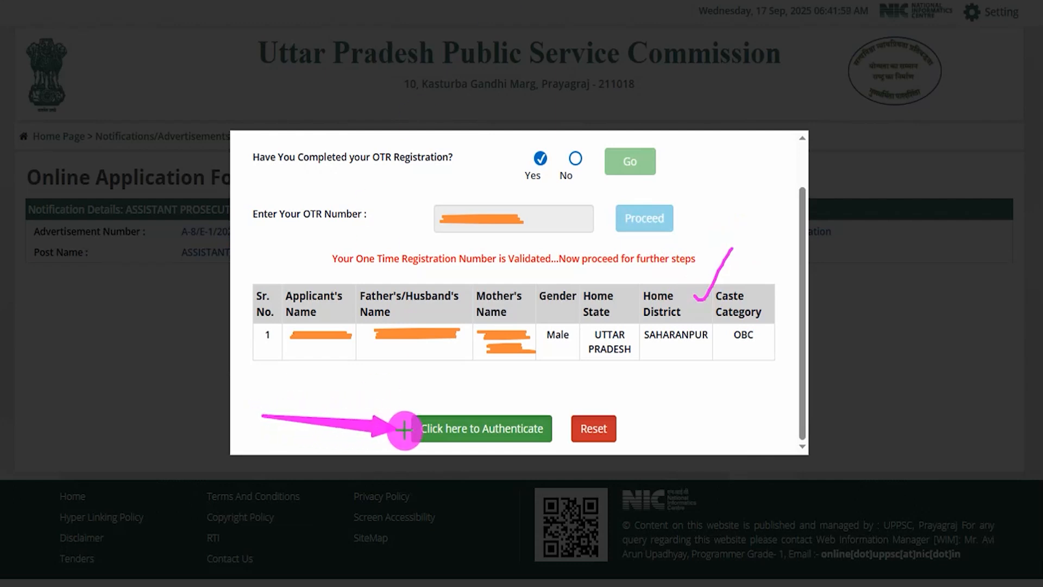
{"action": "left_click", "coordinate": [418, 429]}
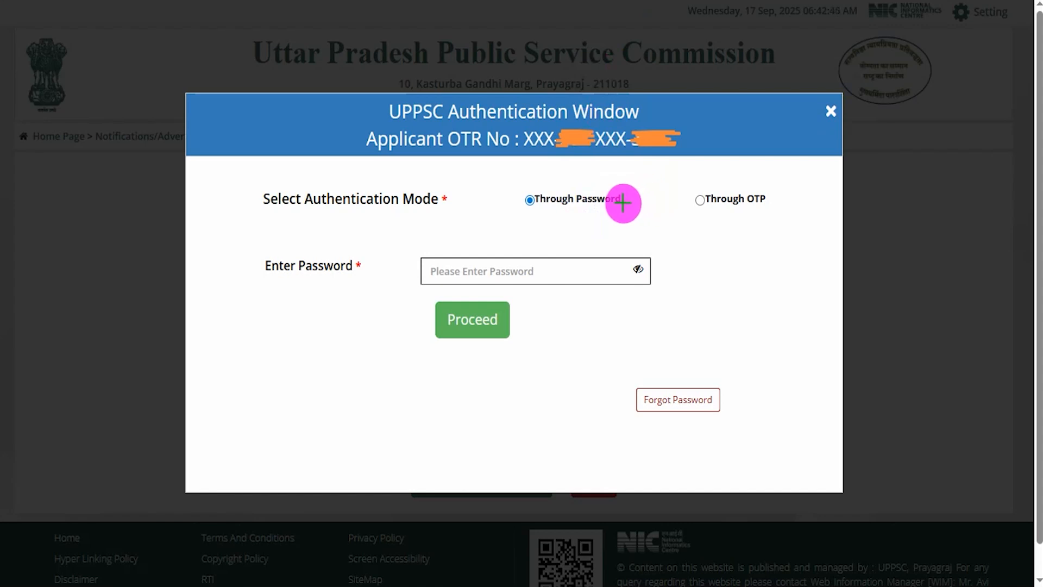
Step: Check-mark the Through Password and Through OTP authentication modes and the Enter Password field
{"action": "left_click_drag", "start_coordinate": [630, 198], "coordinate": [664, 180]}
{"action": "left_click_drag", "start_coordinate": [778, 198], "coordinate": [799, 175]}
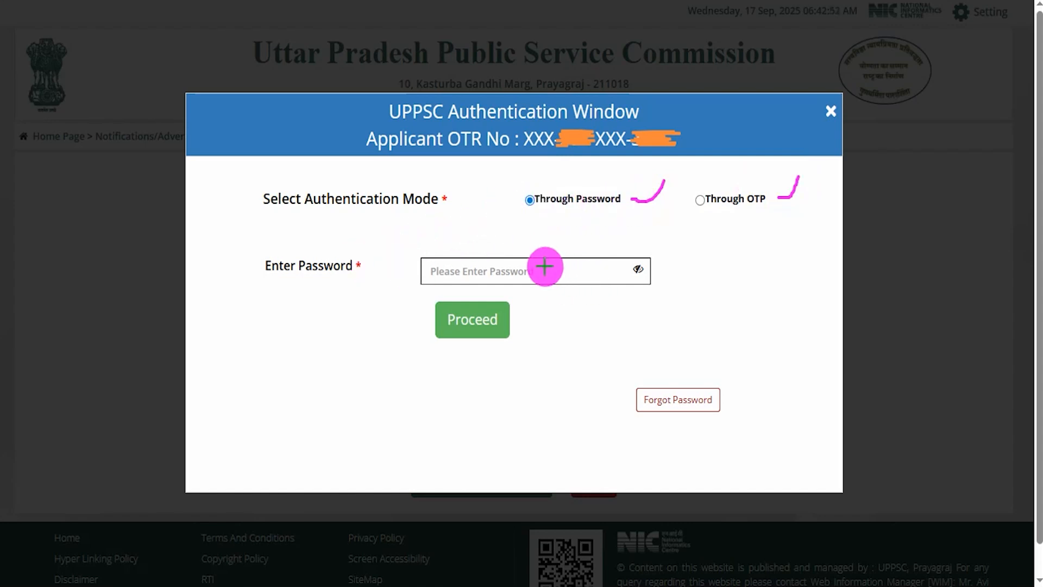
{"action": "left_click_drag", "start_coordinate": [545, 266], "coordinate": [599, 220]}
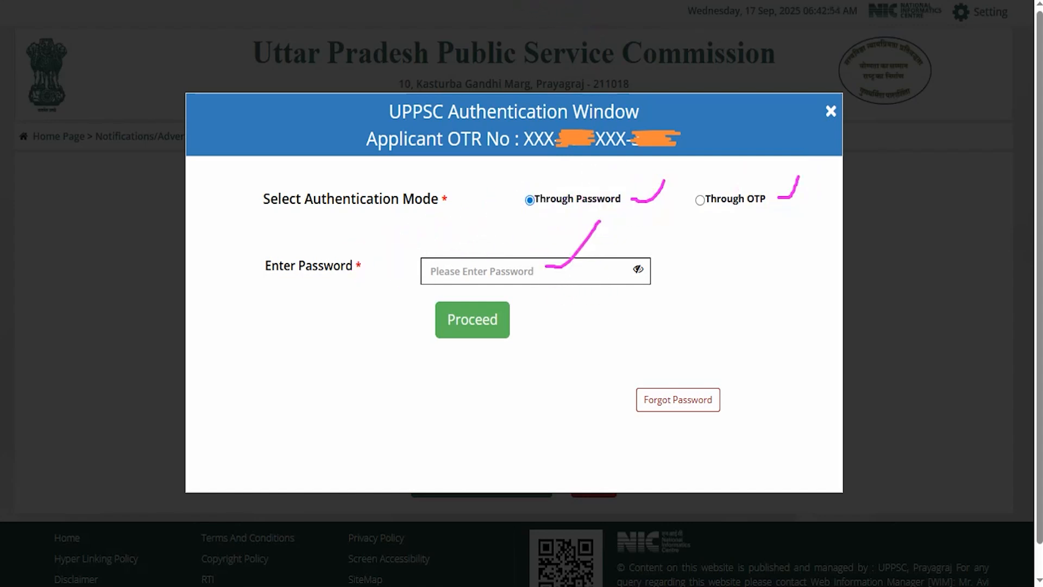
Step: Point an arrow at the authentication window's Proceed option and check-mark both columns of the Applicant Details table
{"action": "mouse_move", "coordinate": [222, 399]}
{"action": "left_mouse_down"}
{"action": "mouse_move", "coordinate": [361, 368]}
{"action": "mouse_move", "coordinate": [428, 331]}
{"action": "left_mouse_up"}
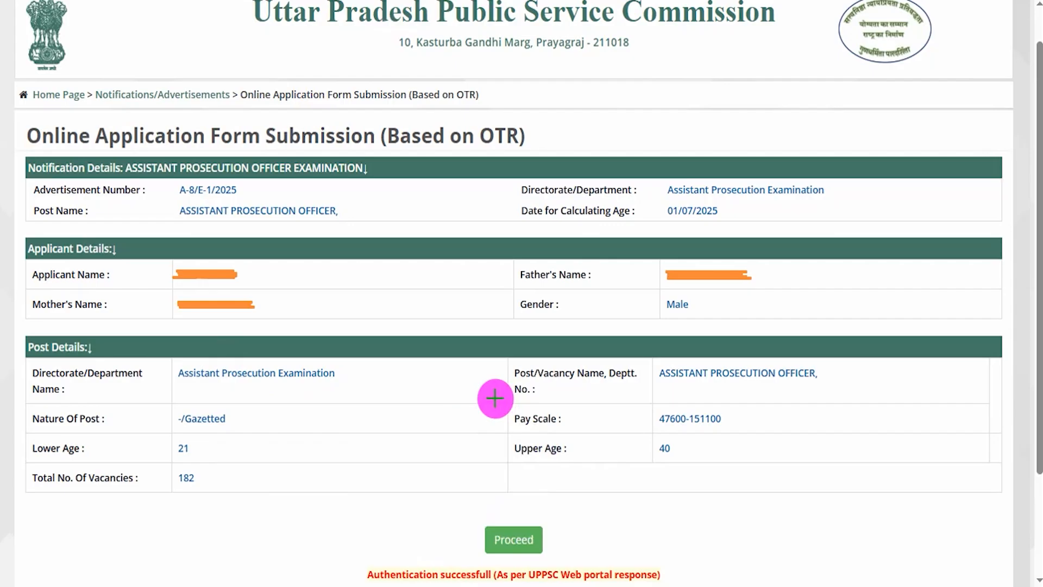
{"action": "left_click_drag", "start_coordinate": [397, 261], "coordinate": [348, 301]}
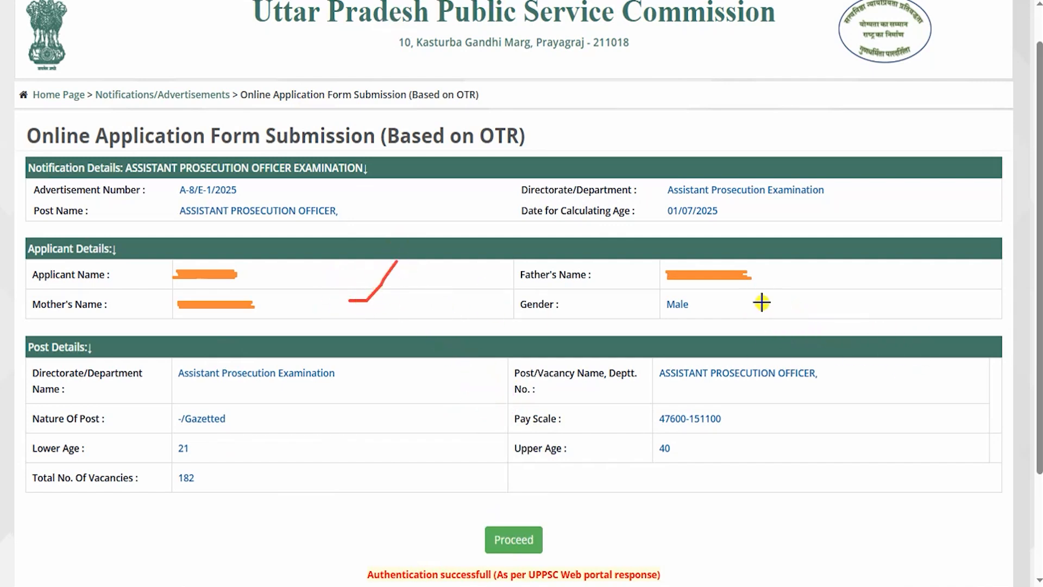
{"action": "left_click_drag", "start_coordinate": [761, 302], "coordinate": [834, 247]}
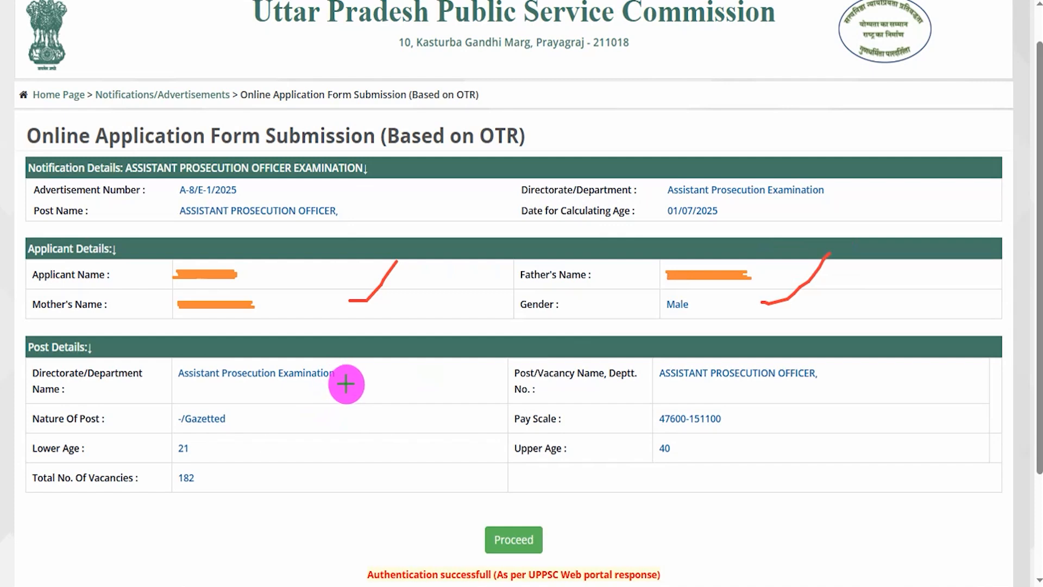
Step: Check-mark the department, post name, pay scale, age limits and vacancies in Post Details, point an arrow at Proceed and proceed
{"action": "left_click_drag", "start_coordinate": [358, 384], "coordinate": [374, 368]}
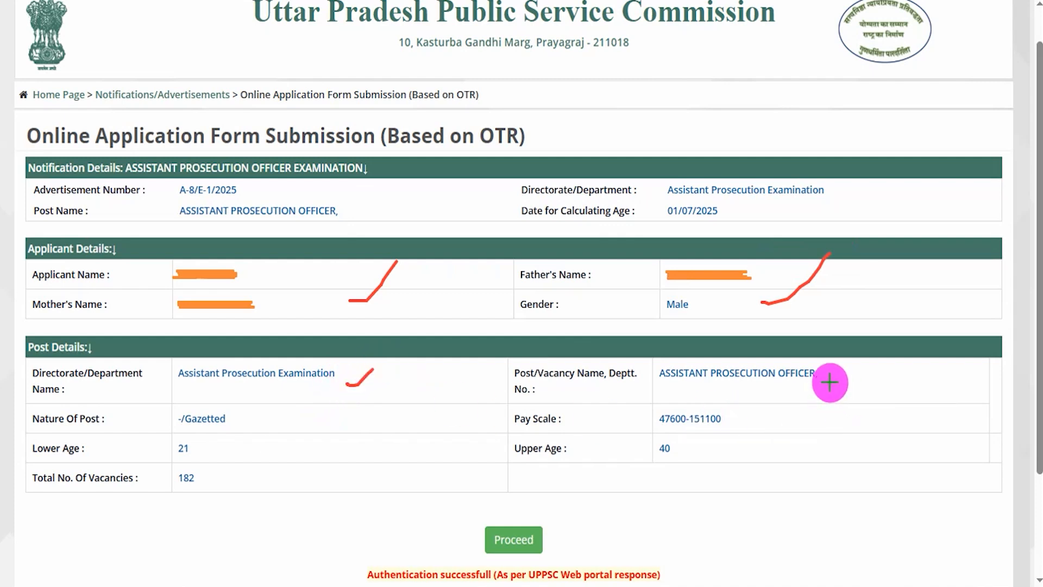
{"action": "left_click_drag", "start_coordinate": [830, 382], "coordinate": [843, 380]}
{"action": "left_click_drag", "start_coordinate": [750, 416], "coordinate": [782, 398]}
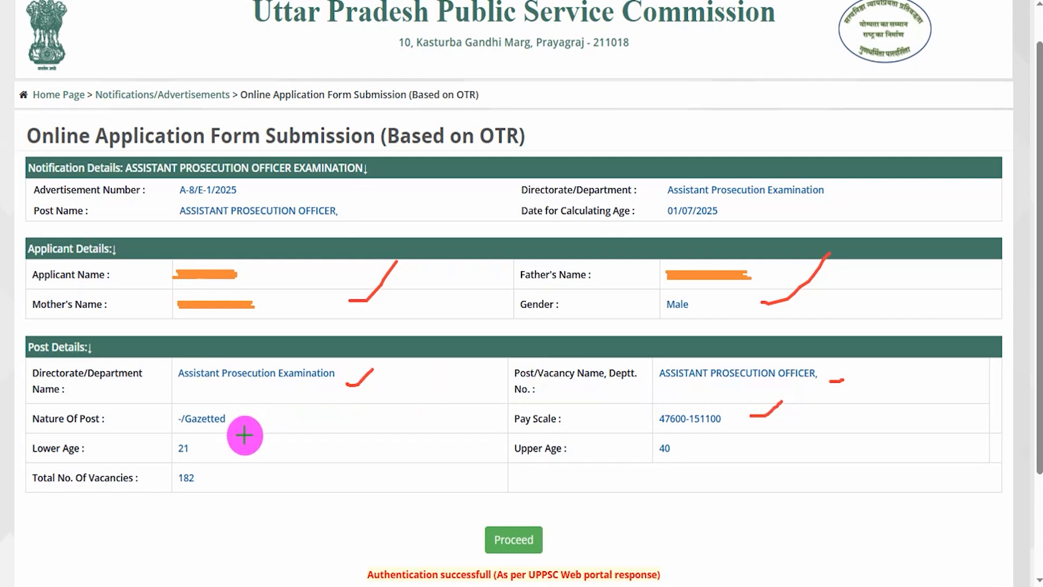
{"action": "left_click_drag", "start_coordinate": [228, 450], "coordinate": [262, 432]}
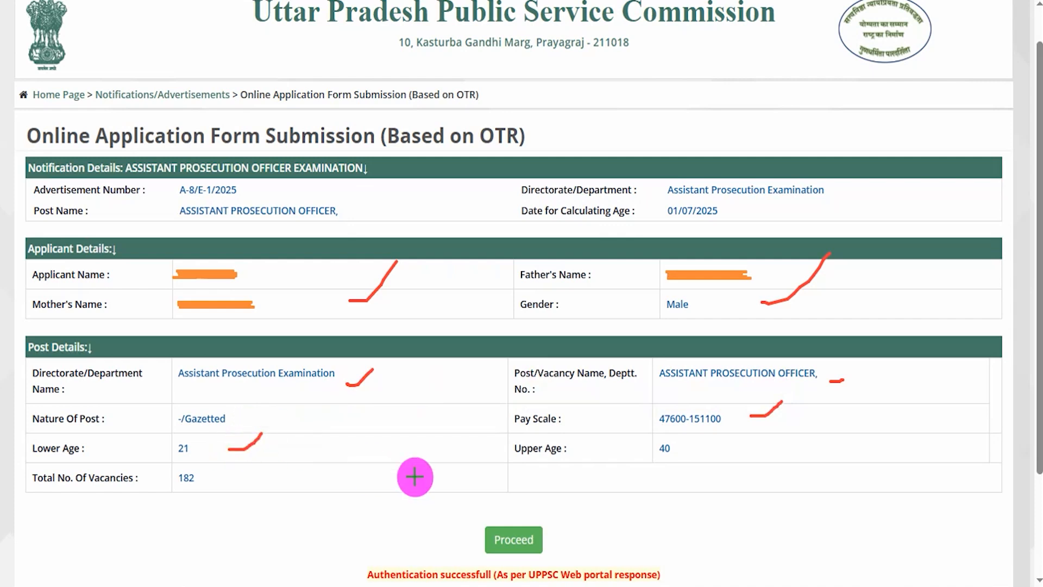
{"action": "left_click_drag", "start_coordinate": [701, 448], "coordinate": [728, 432]}
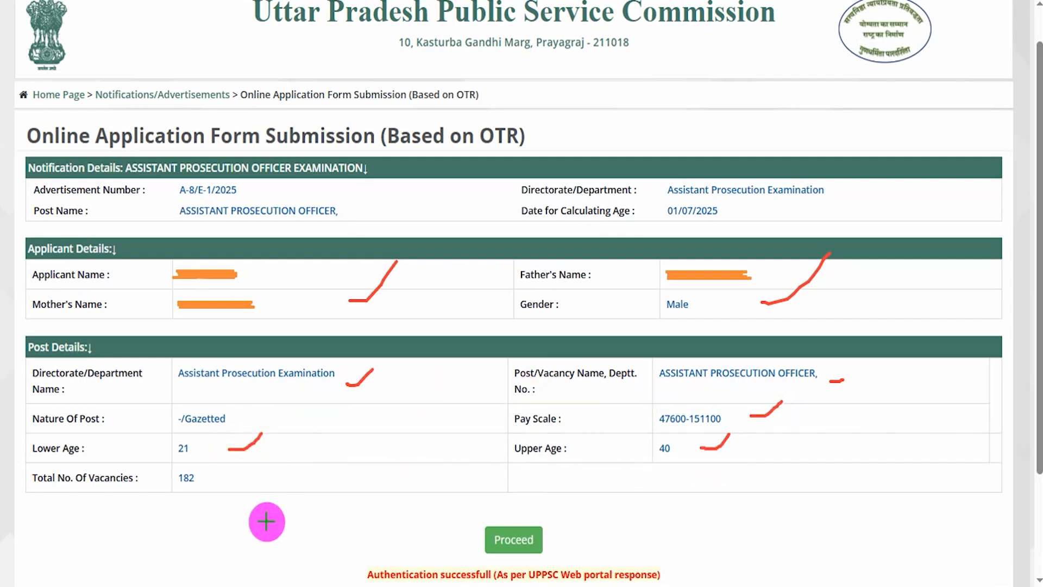
{"action": "left_click_drag", "start_coordinate": [247, 473], "coordinate": [309, 433]}
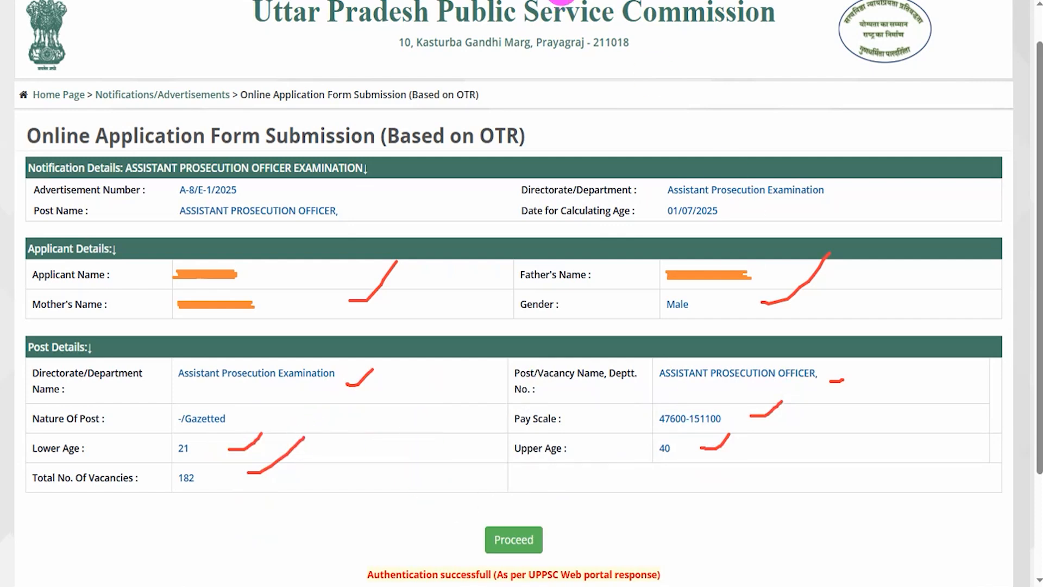
{"action": "left_click_drag", "start_coordinate": [853, 520], "coordinate": [590, 539]}
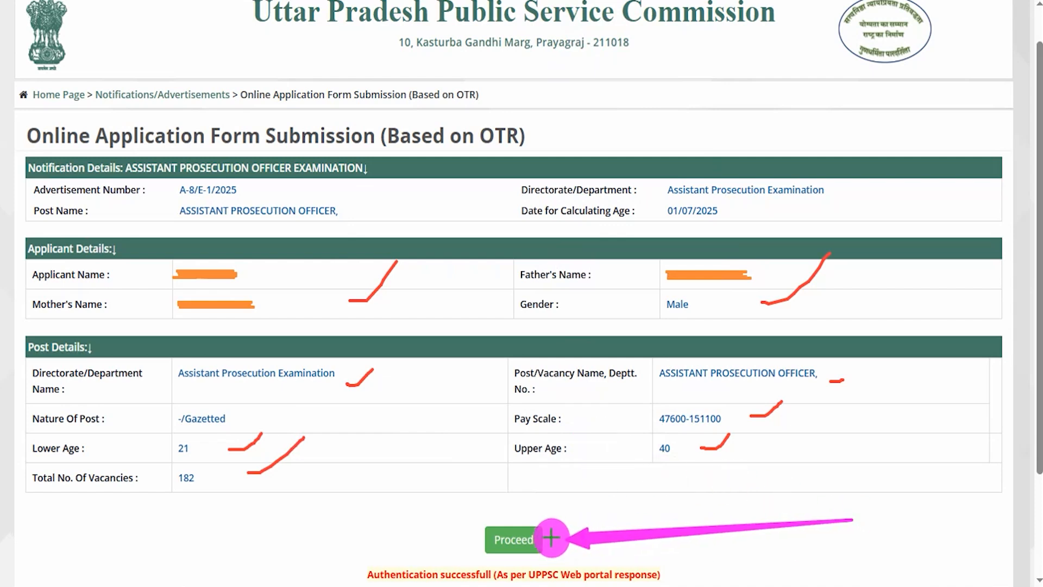
{"action": "left_click", "coordinate": [540, 538]}
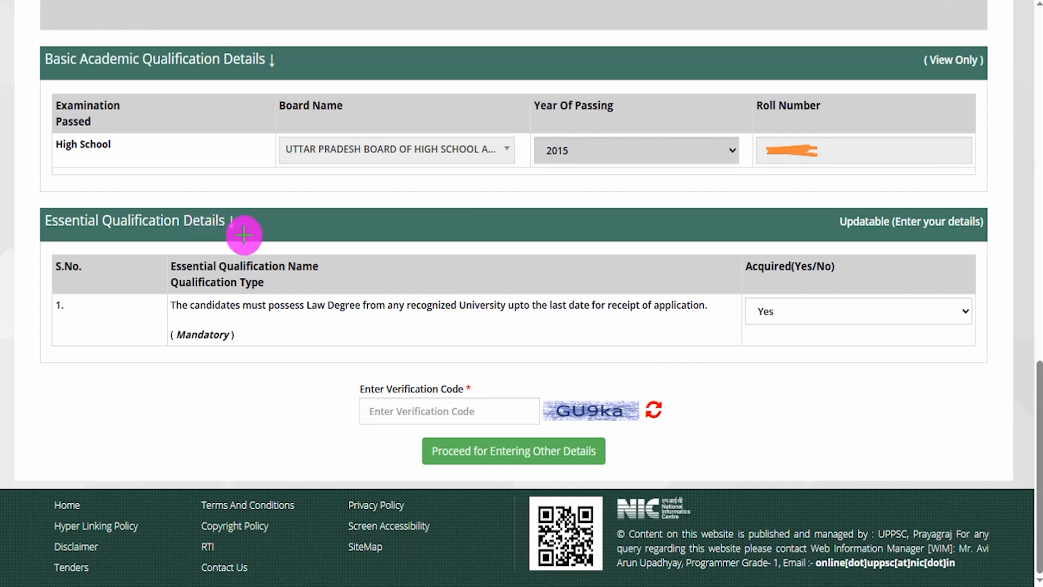
Step: Check-mark the essential law degree requirement, its Yes answer and the verification code field, and point an arrow at Proceed for Entering Other Details
{"action": "left_click_drag", "start_coordinate": [244, 235], "coordinate": [291, 206]}
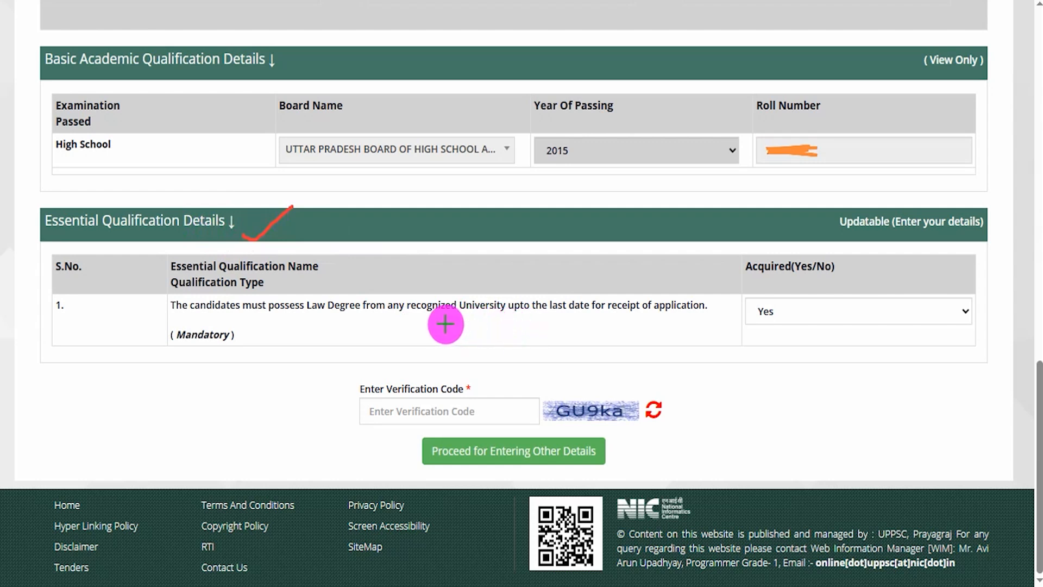
{"action": "left_click_drag", "start_coordinate": [446, 324], "coordinate": [488, 300]}
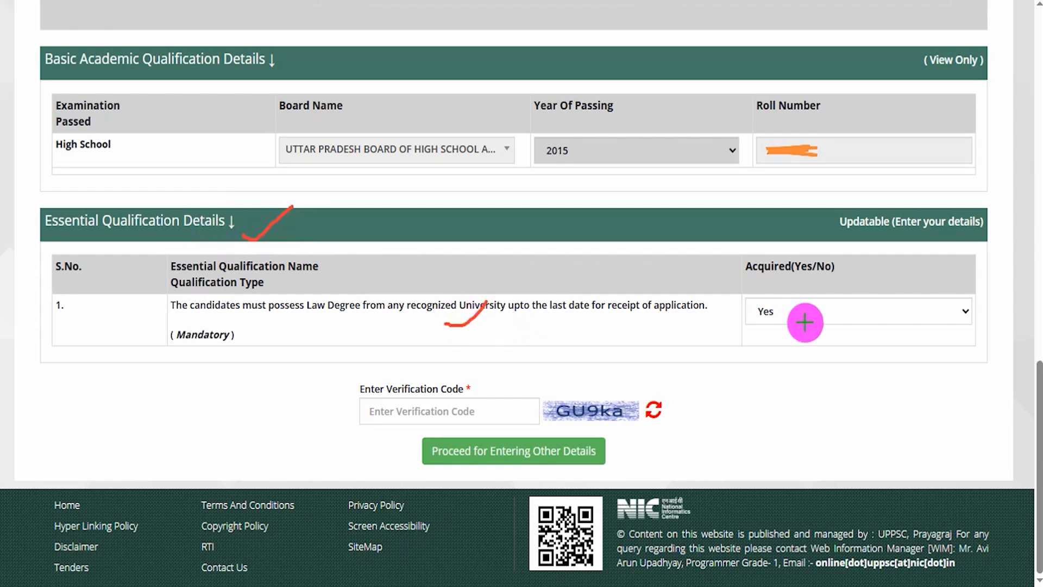
{"action": "left_click_drag", "start_coordinate": [821, 316], "coordinate": [848, 304]}
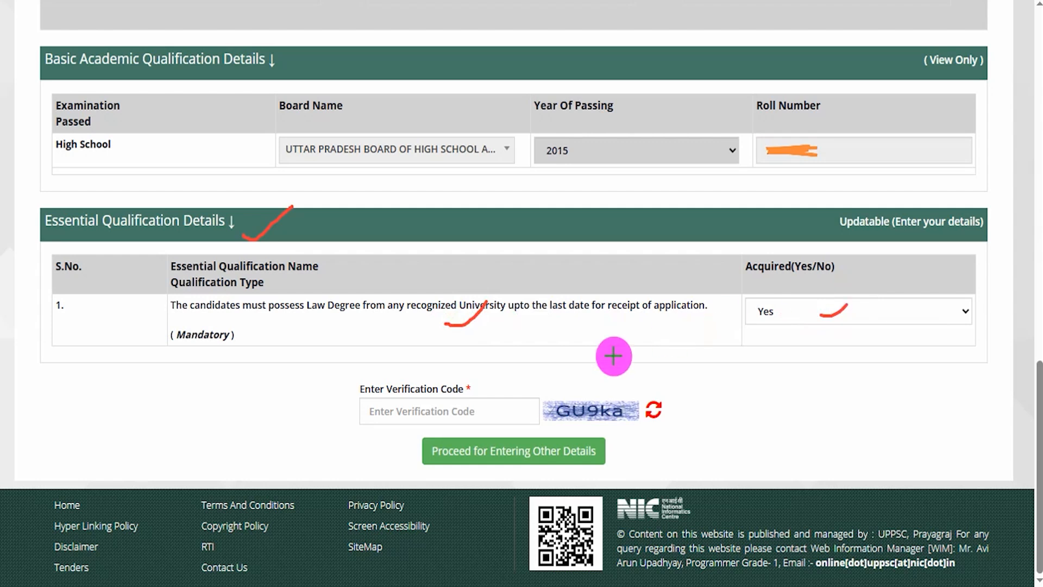
{"action": "left_click_drag", "start_coordinate": [608, 396], "coordinate": [622, 372]}
{"action": "left_click_drag", "start_coordinate": [462, 407], "coordinate": [515, 359]}
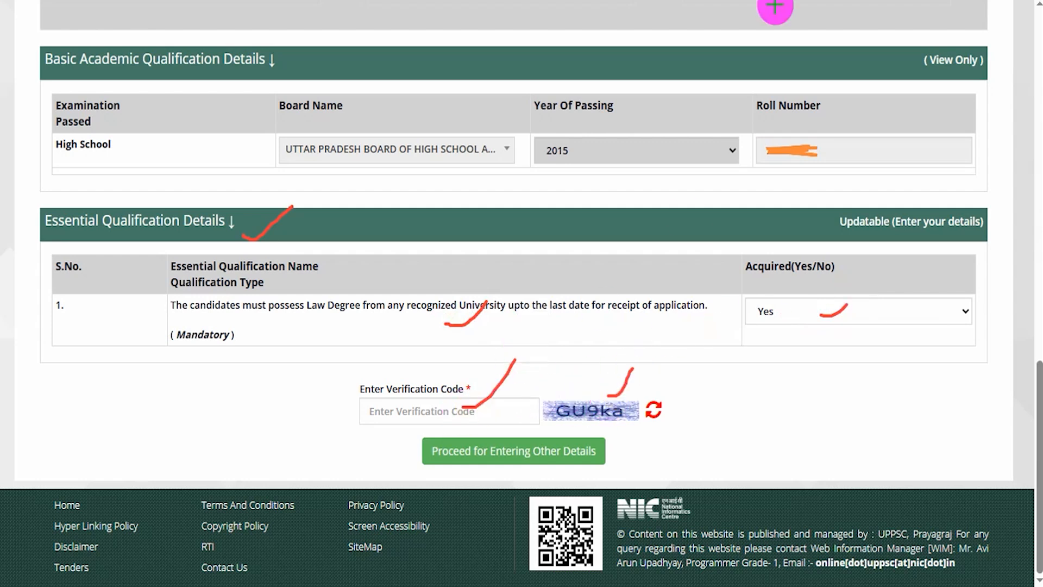
{"action": "left_click_drag", "start_coordinate": [921, 439], "coordinate": [610, 453]}
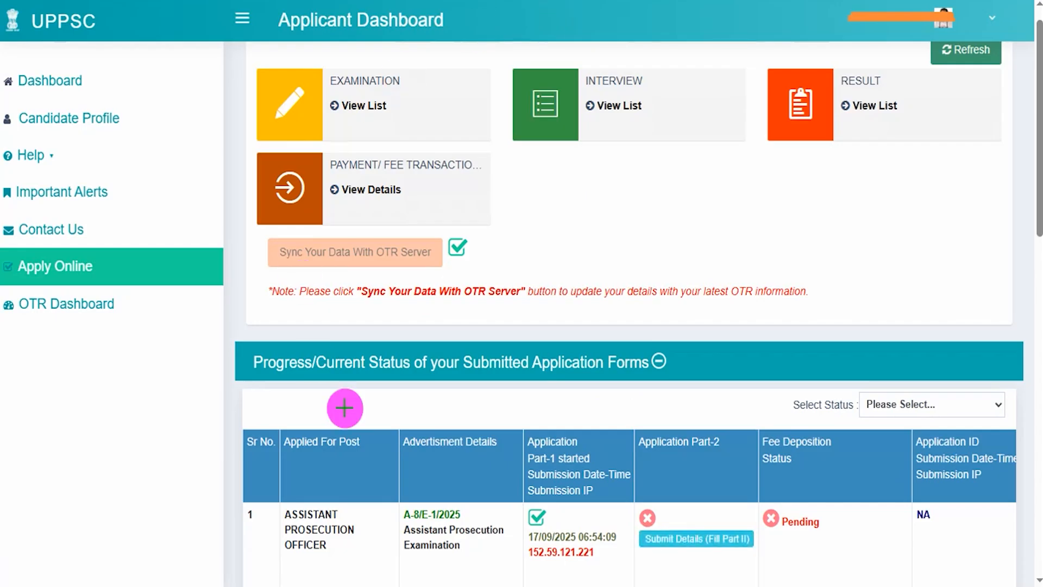
Step: Check-mark the dashboard overview, application status table and advertisement details, and mark the Submit Details (Fill Part II) option
{"action": "left_click_drag", "start_coordinate": [647, 249], "coordinate": [716, 180]}
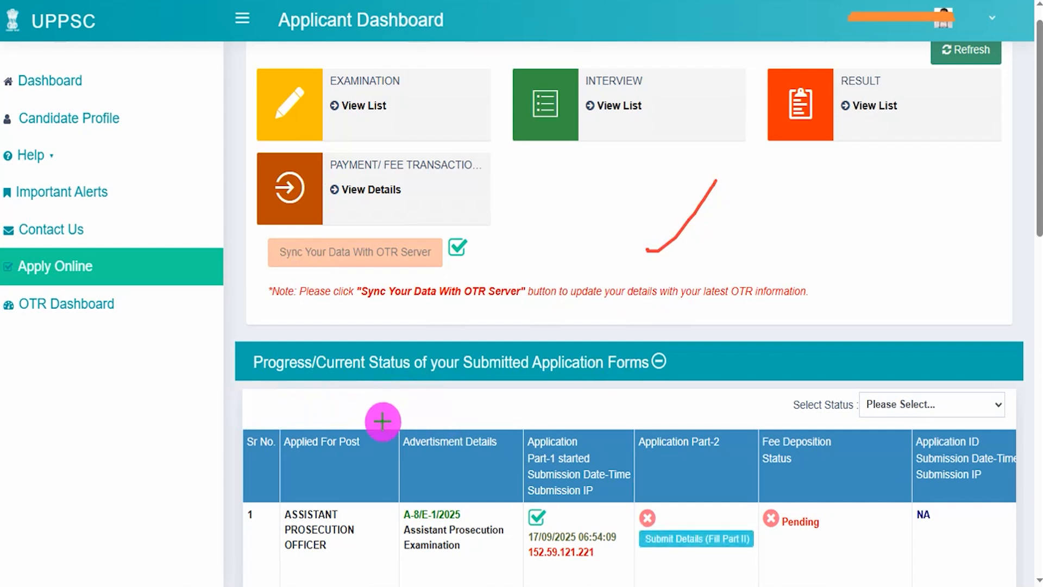
{"action": "left_click_drag", "start_coordinate": [390, 419], "coordinate": [500, 361]}
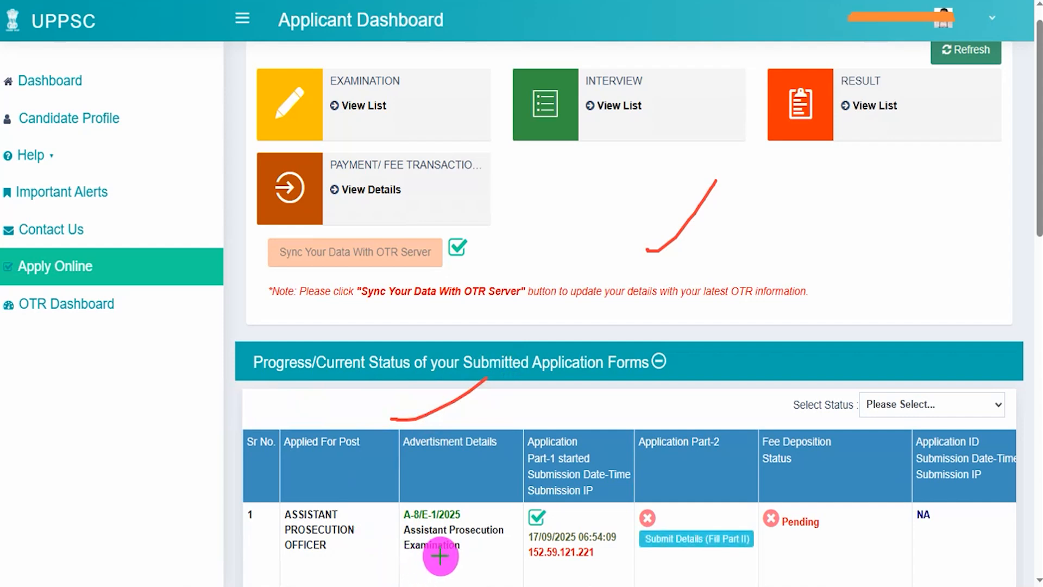
{"action": "left_click_drag", "start_coordinate": [473, 546], "coordinate": [494, 527]}
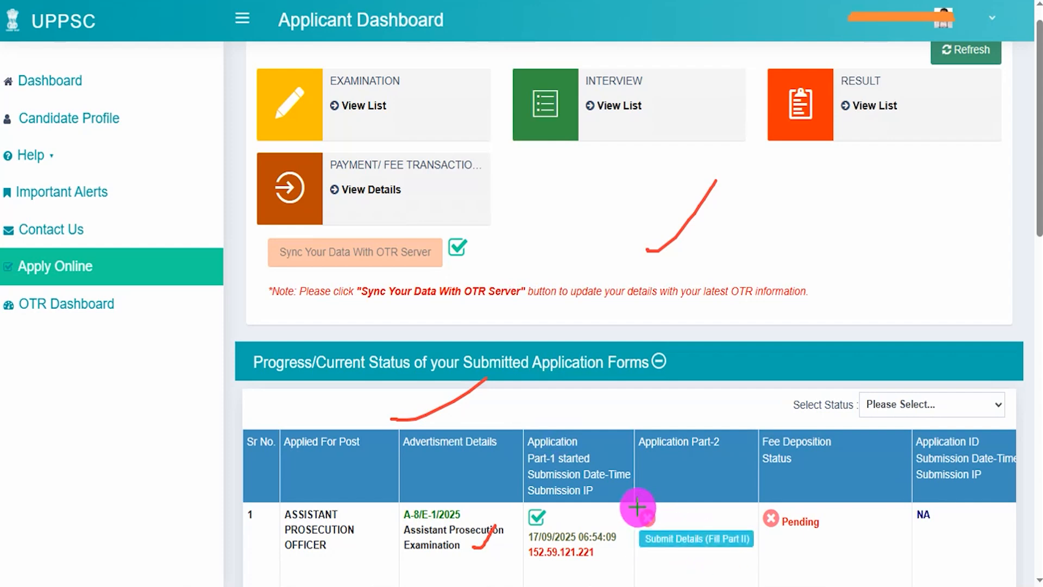
{"action": "mouse_move", "coordinate": [637, 503]}
{"action": "left_mouse_down"}
{"action": "mouse_move", "coordinate": [734, 524]}
{"action": "mouse_move", "coordinate": [756, 568]}
{"action": "left_mouse_up"}
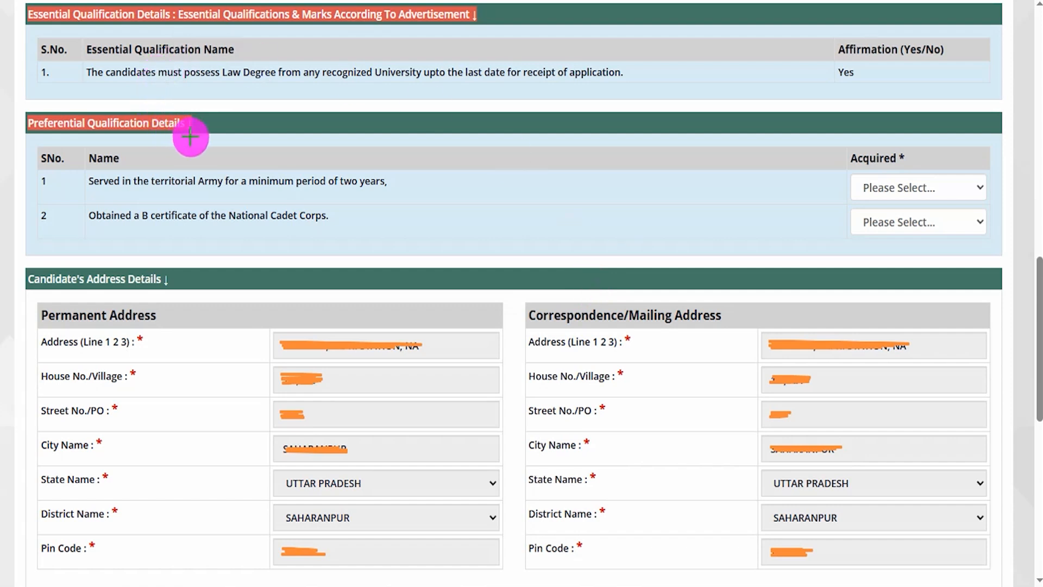
Step: Check-mark the Preferential Qualification heading, the territorial Army and National Cadet Corps B certificate rows, and their Acquired fields
{"action": "left_click_drag", "start_coordinate": [224, 140], "coordinate": [279, 107]}
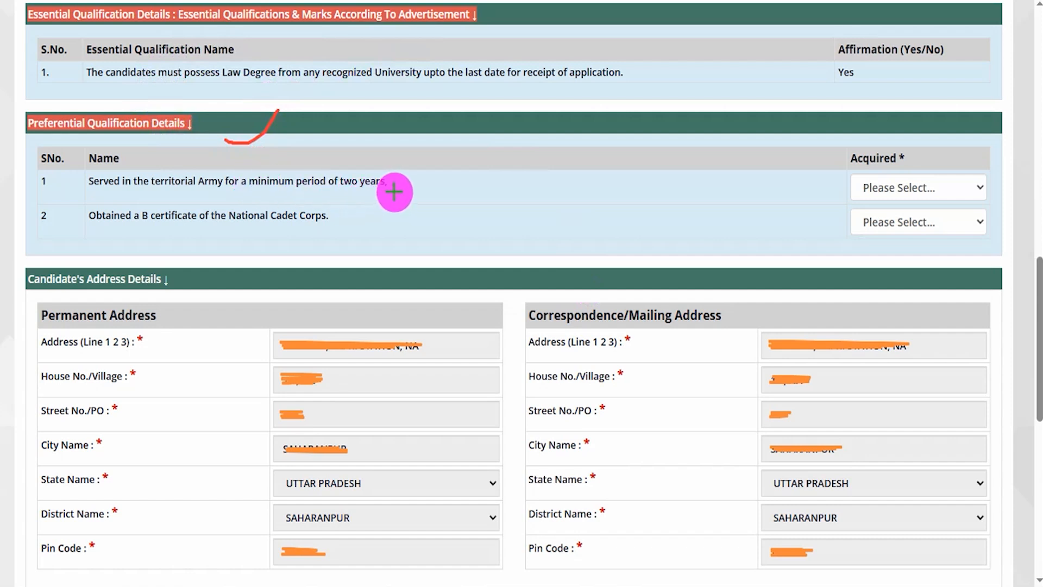
{"action": "left_click_drag", "start_coordinate": [396, 191], "coordinate": [435, 154]}
{"action": "left_click_drag", "start_coordinate": [962, 184], "coordinate": [1006, 146]}
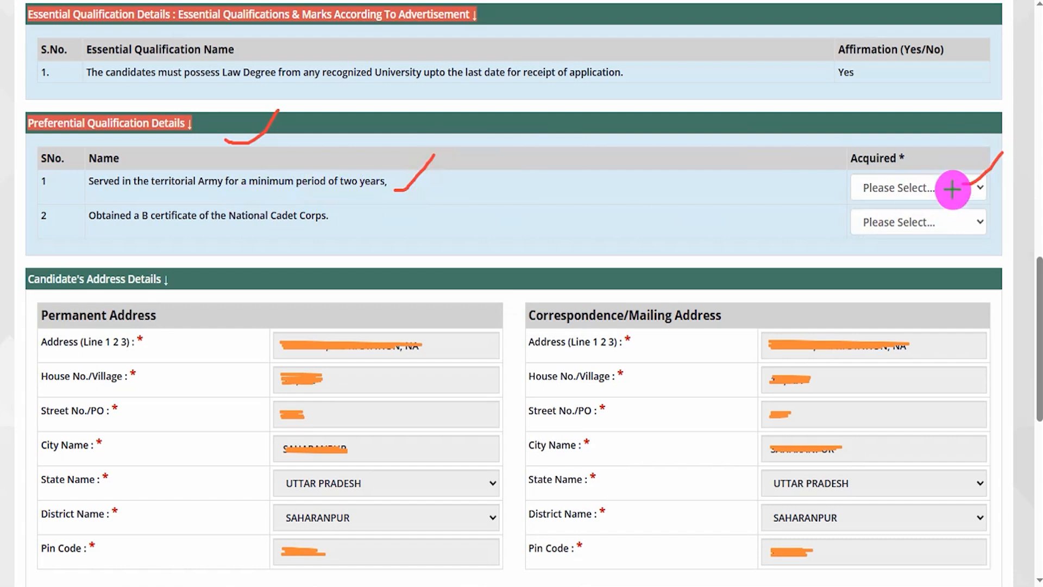
{"action": "left_click_drag", "start_coordinate": [961, 195], "coordinate": [1004, 170]}
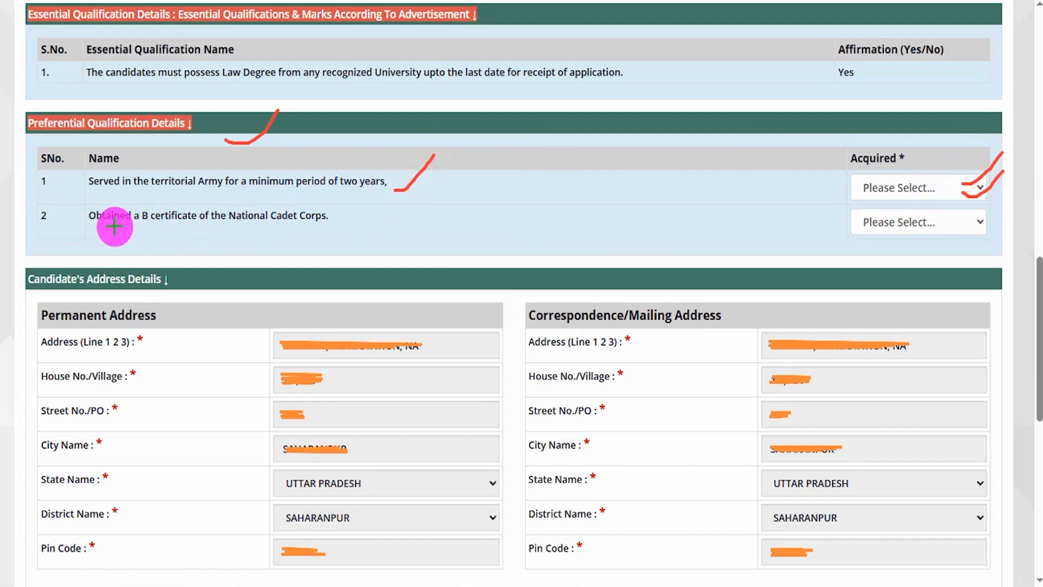
{"action": "left_click_drag", "start_coordinate": [340, 224], "coordinate": [377, 208]}
{"action": "left_click_drag", "start_coordinate": [923, 227], "coordinate": [970, 194]}
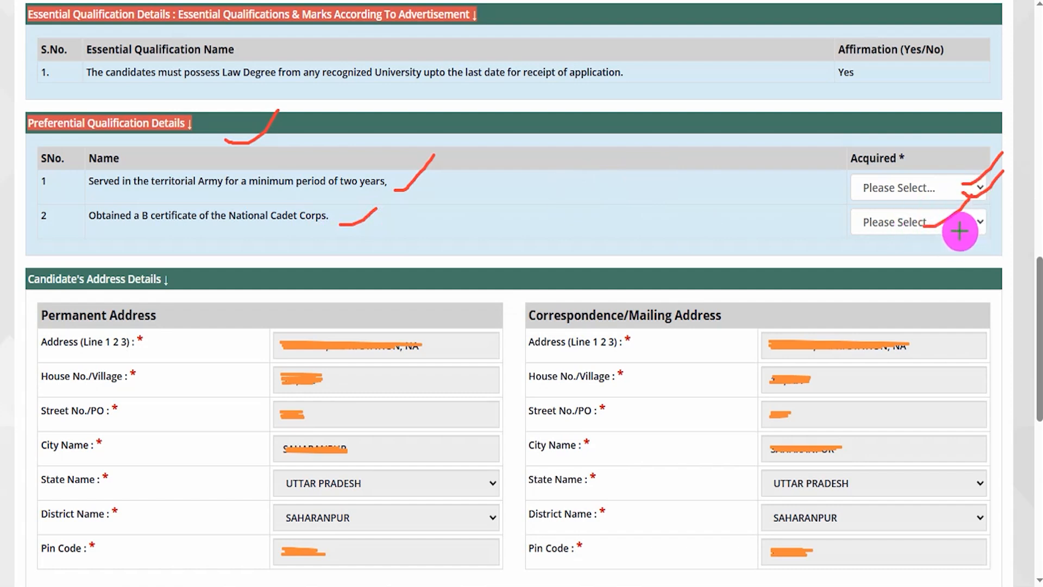
{"action": "left_click_drag", "start_coordinate": [959, 232], "coordinate": [973, 205]}
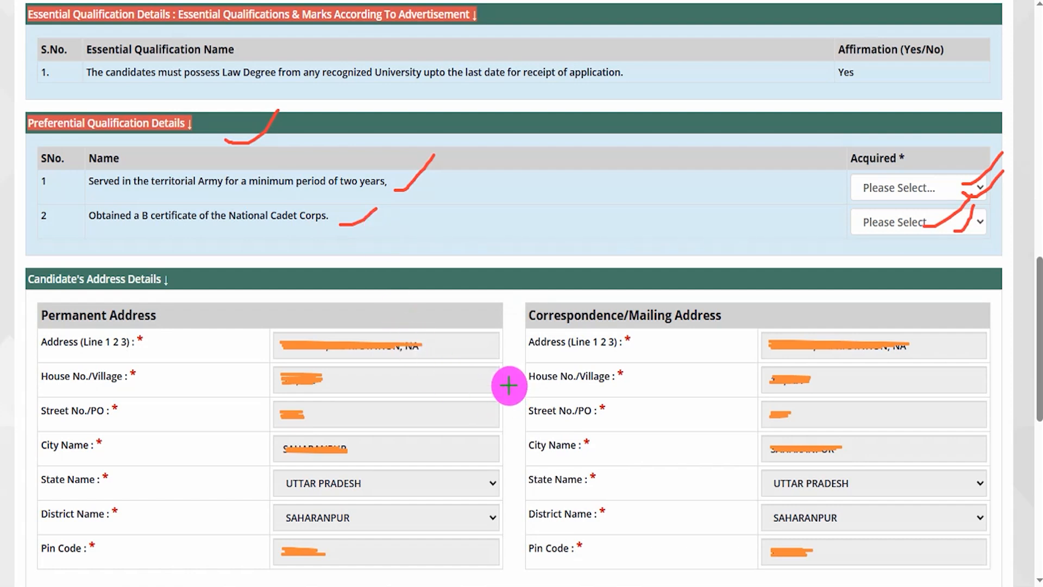
Step: Check-mark the declaration text, its Yes acceptance and the verification code field, and point an arrow at Preview Form
{"action": "scroll", "coordinate": [268, 145], "scroll_direction": "down", "scroll_amount": 10}
{"action": "left_click_drag", "start_coordinate": [237, 107], "coordinate": [296, 59]}
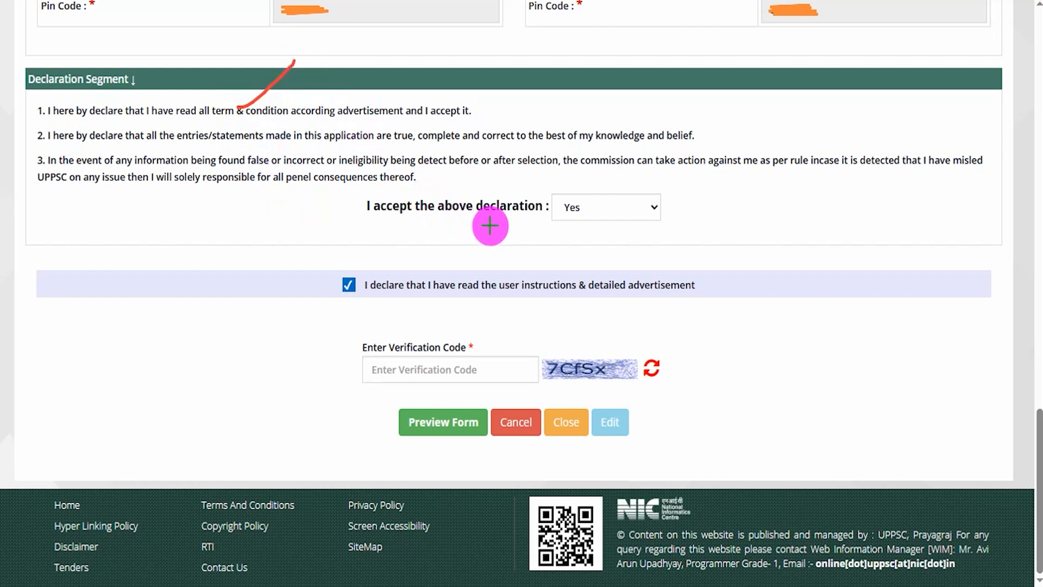
{"action": "left_click_drag", "start_coordinate": [461, 225], "coordinate": [500, 191]}
{"action": "left_click_drag", "start_coordinate": [618, 206], "coordinate": [655, 160]}
{"action": "left_click_drag", "start_coordinate": [599, 350], "coordinate": [639, 312]}
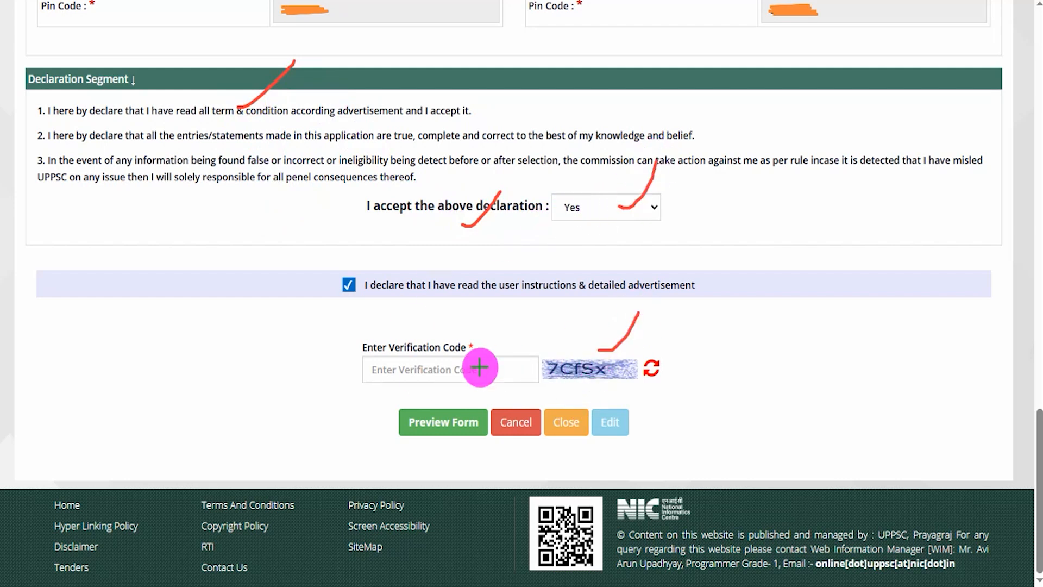
{"action": "left_click_drag", "start_coordinate": [475, 366], "coordinate": [524, 317]}
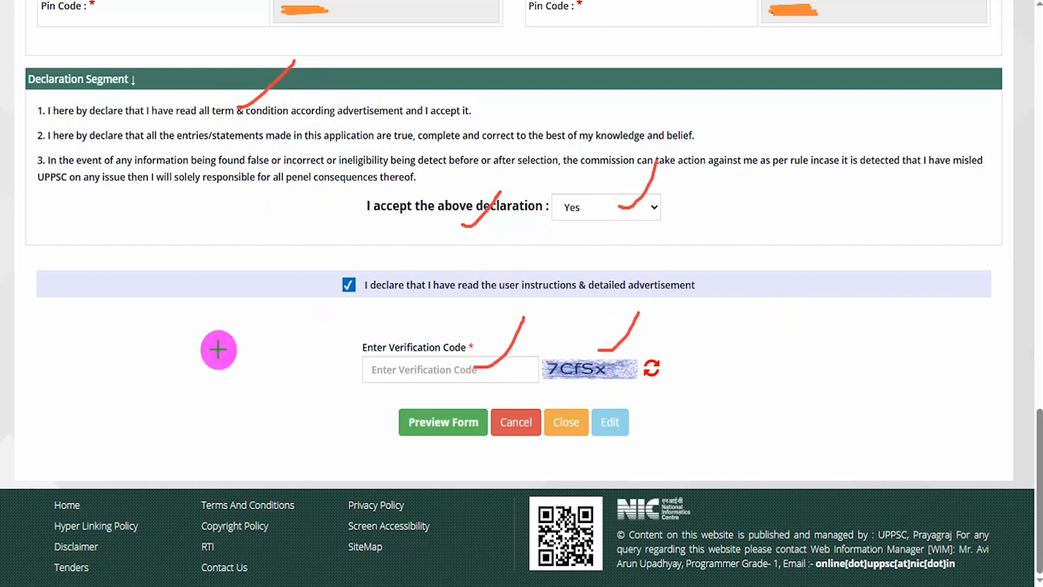
{"action": "left_click_drag", "start_coordinate": [168, 425], "coordinate": [394, 428]}
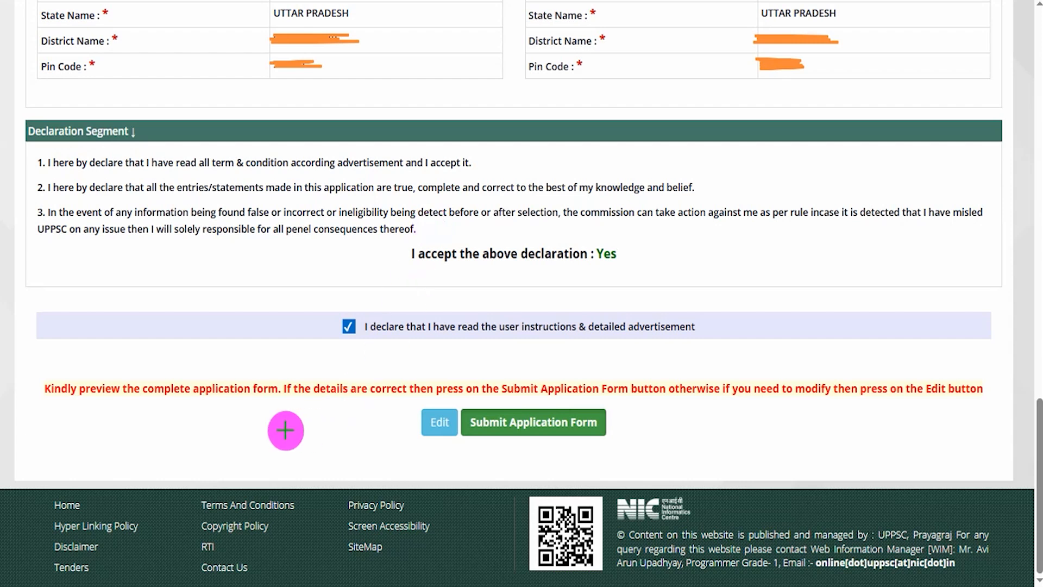
Step: Point arrows at the Edit and Submit Application Form options and submit the application form
{"action": "left_click_drag", "start_coordinate": [190, 427], "coordinate": [397, 427]}
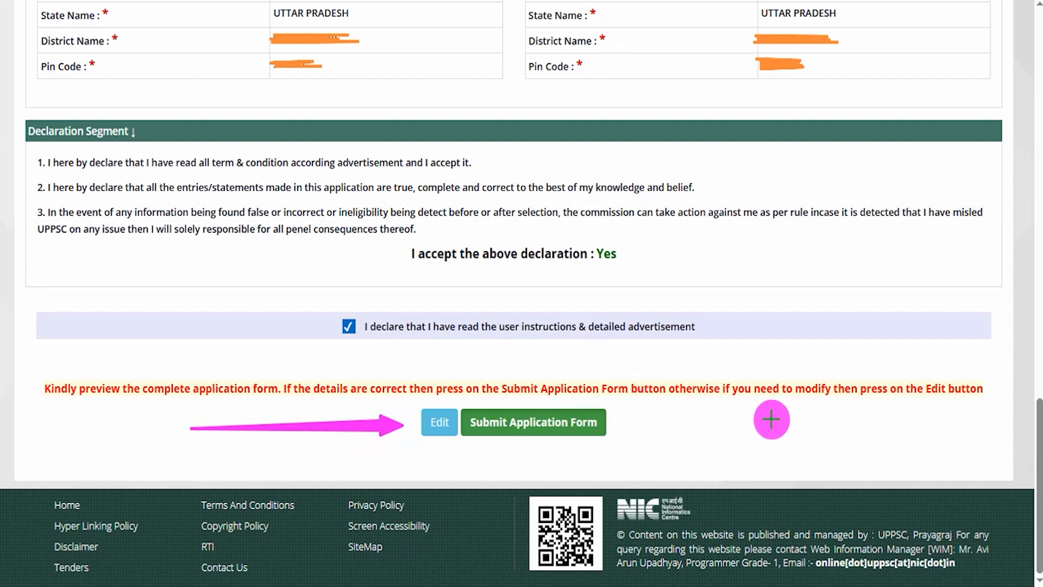
{"action": "left_click_drag", "start_coordinate": [852, 423], "coordinate": [669, 424]}
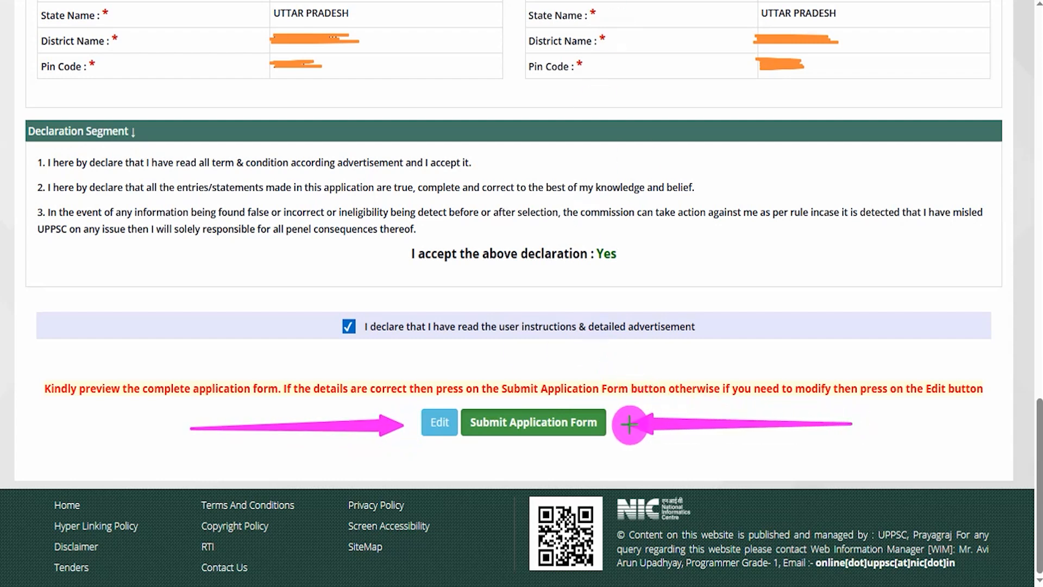
{"action": "left_click", "coordinate": [592, 422]}
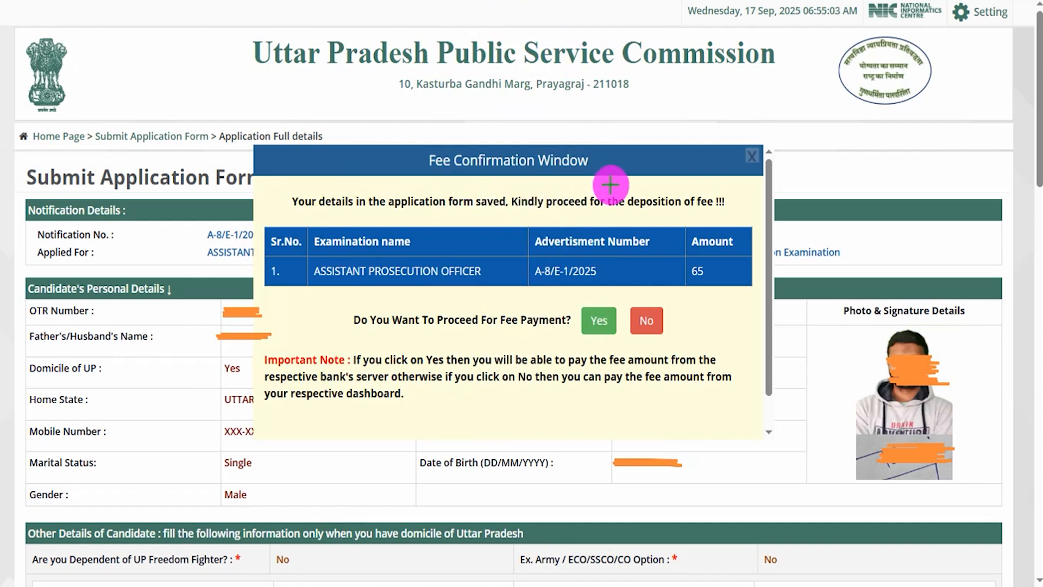
Step: Check-mark the Fee Confirmation Window heading, underline the fee payment question and mark the Yes answer
{"action": "left_click_drag", "start_coordinate": [611, 185], "coordinate": [649, 153]}
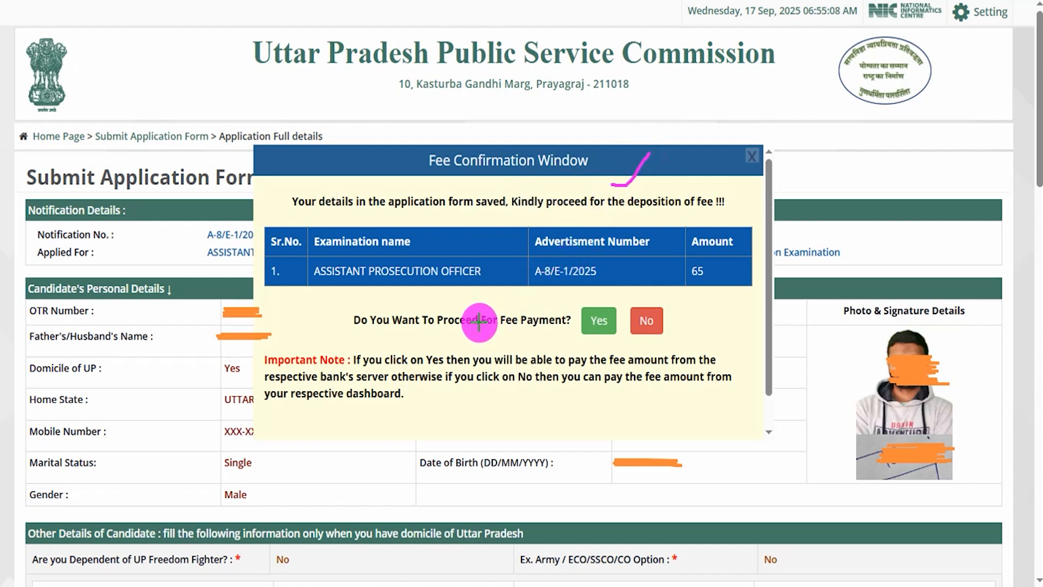
{"action": "left_click_drag", "start_coordinate": [371, 332], "coordinate": [462, 333]}
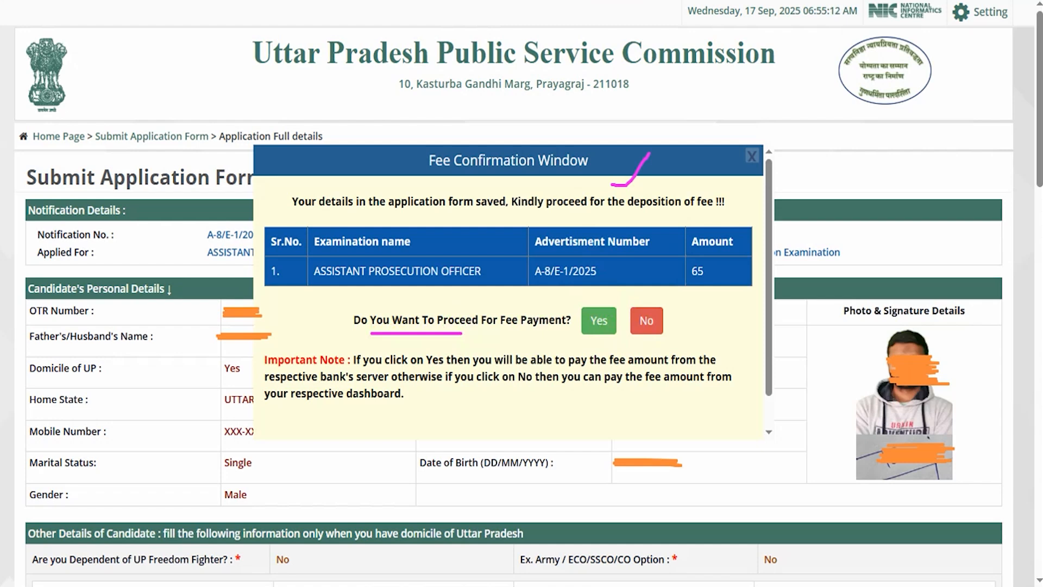
{"action": "mouse_move", "coordinate": [560, 294]}
{"action": "left_mouse_down"}
{"action": "mouse_move", "coordinate": [609, 313]}
{"action": "mouse_move", "coordinate": [623, 342]}
{"action": "left_mouse_up"}
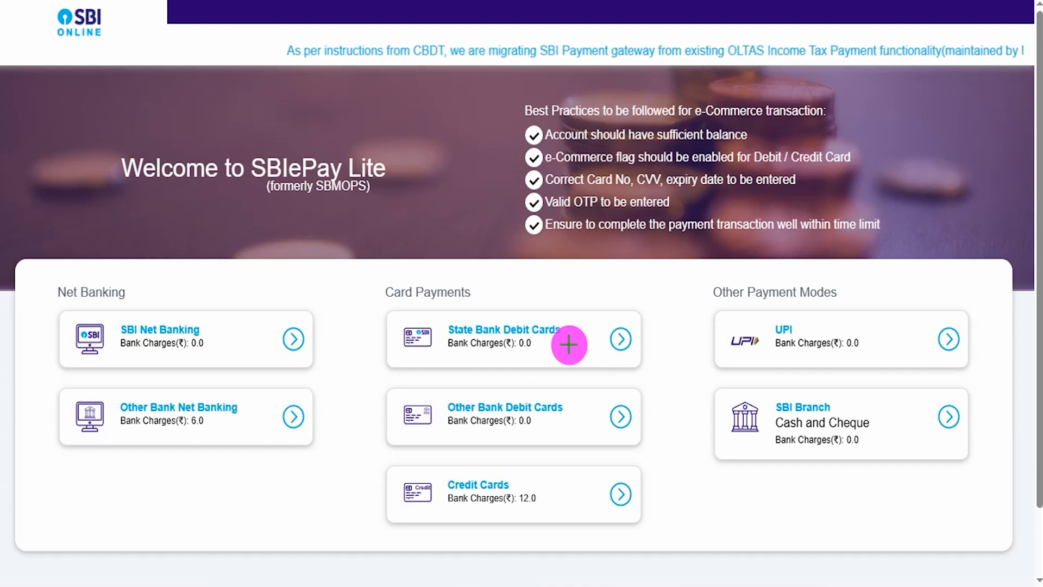
Step: Check-mark the SBI Net Banking, State Bank Debit Cards, UPI and SBI Branch payment modes, and proceed with UPI
{"action": "left_click_drag", "start_coordinate": [246, 338], "coordinate": [288, 297]}
{"action": "left_click_drag", "start_coordinate": [552, 316], "coordinate": [569, 298]}
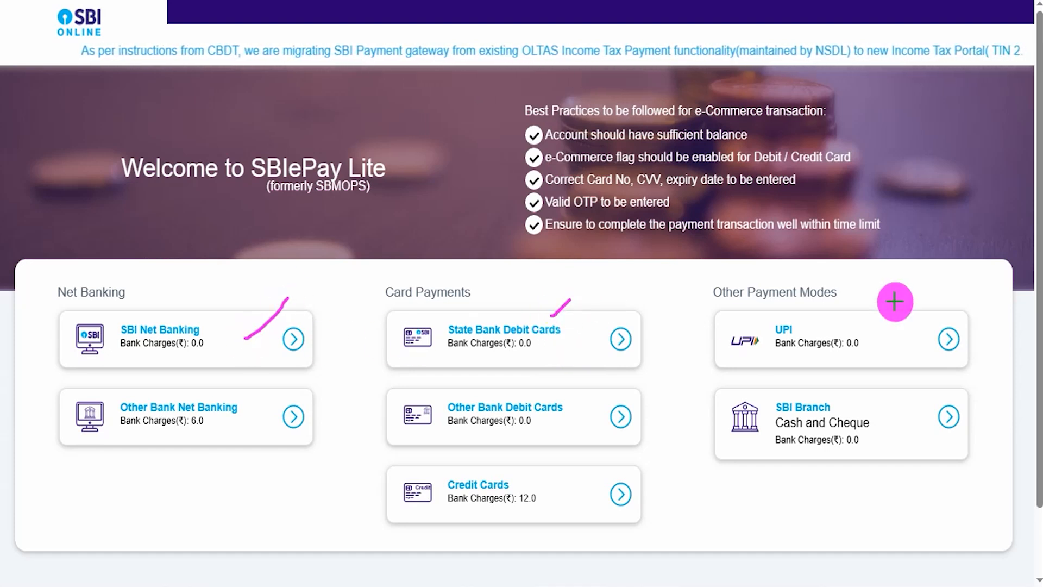
{"action": "left_click_drag", "start_coordinate": [866, 320], "coordinate": [909, 289]}
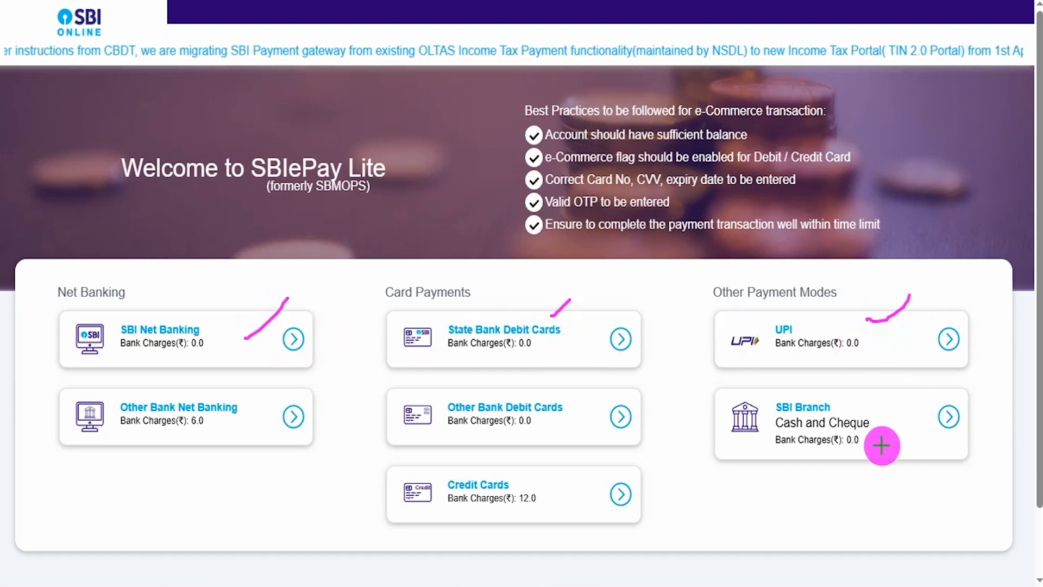
{"action": "left_click_drag", "start_coordinate": [895, 418], "coordinate": [911, 402]}
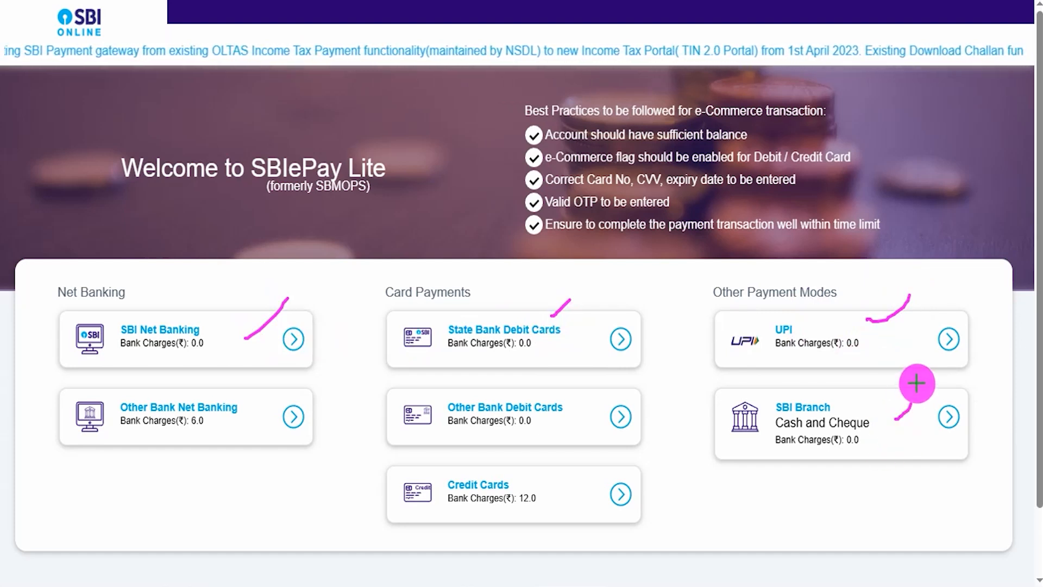
{"action": "left_click_drag", "start_coordinate": [884, 338], "coordinate": [931, 303]}
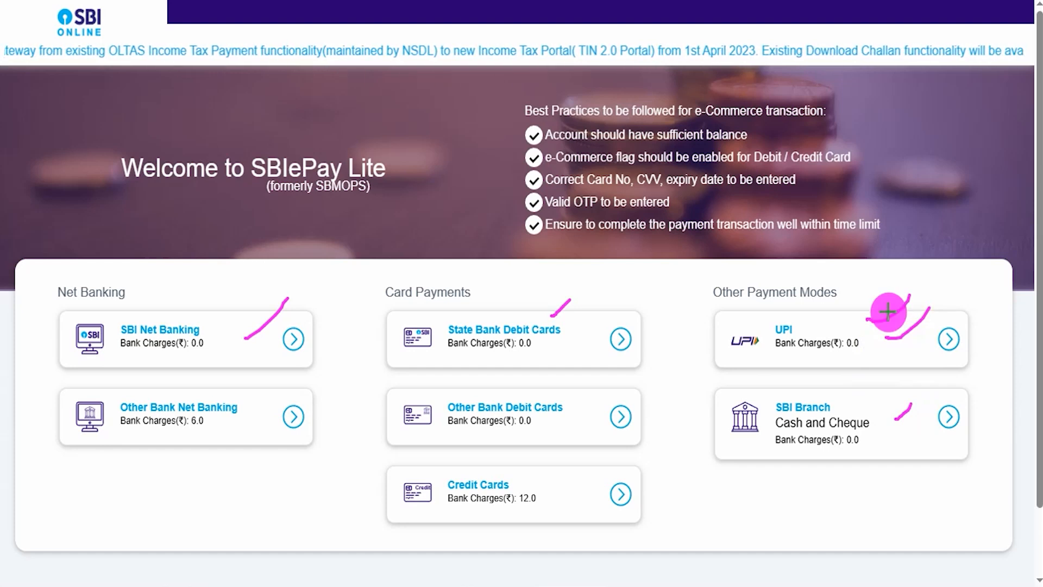
{"action": "left_click_drag", "start_coordinate": [826, 323], "coordinate": [869, 275]}
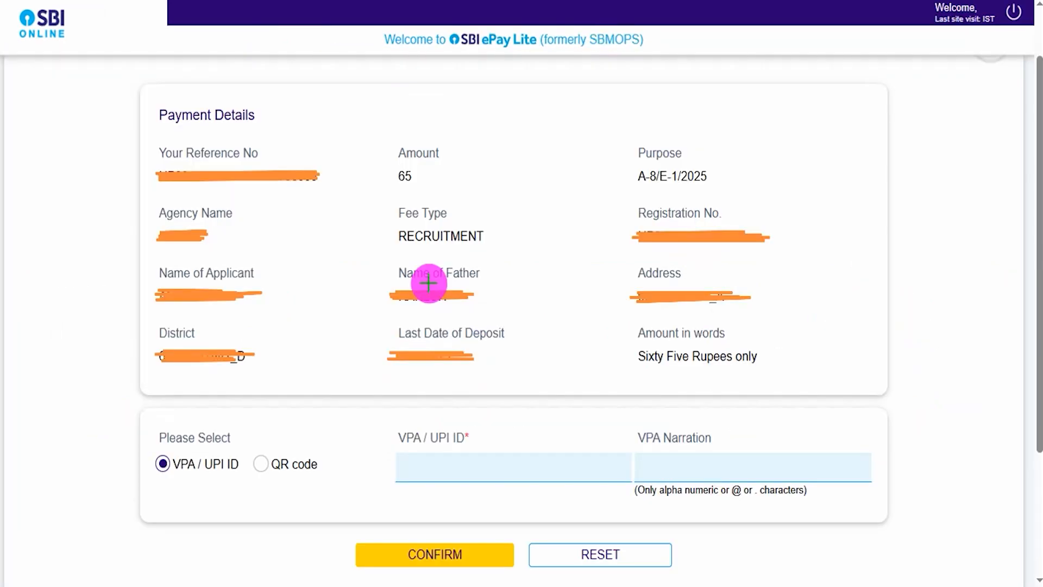
Step: Check-mark the payment amount, the Please Select label, and the VPA / UPI ID and QR code options
{"action": "left_click_drag", "start_coordinate": [438, 175], "coordinate": [482, 144]}
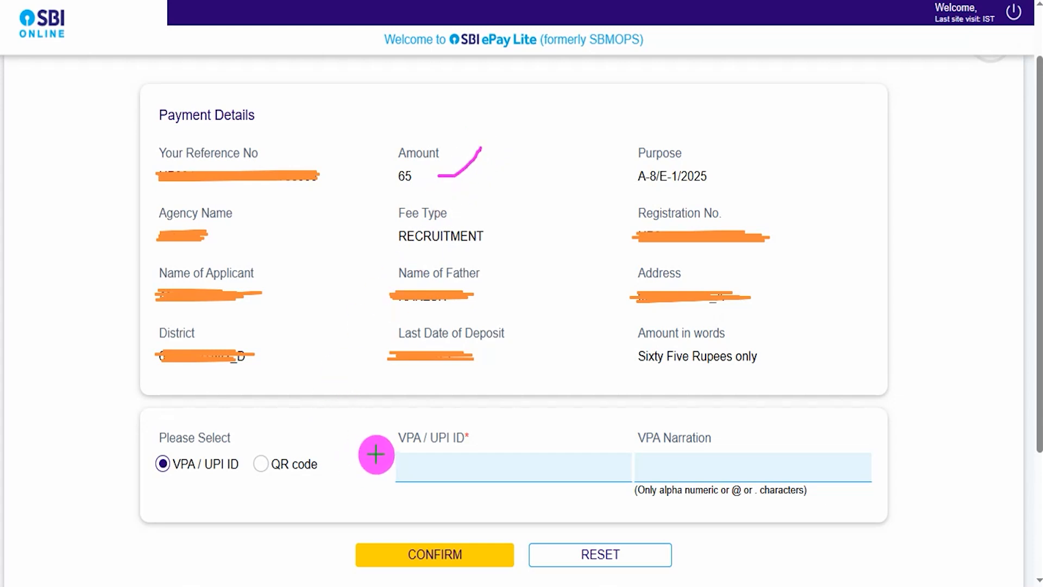
{"action": "left_click_drag", "start_coordinate": [218, 445], "coordinate": [253, 409]}
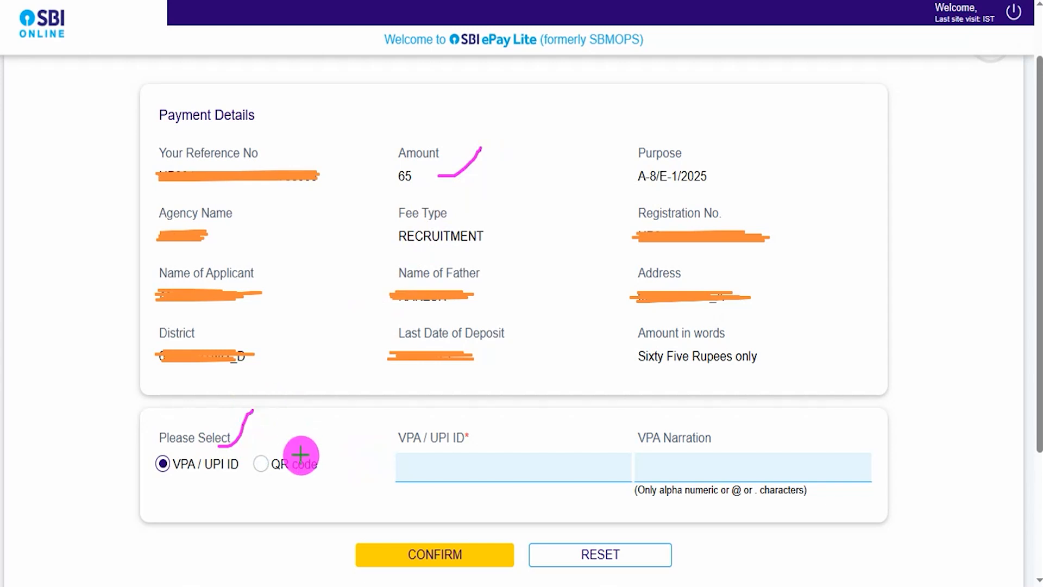
{"action": "left_click_drag", "start_coordinate": [301, 454], "coordinate": [327, 411]}
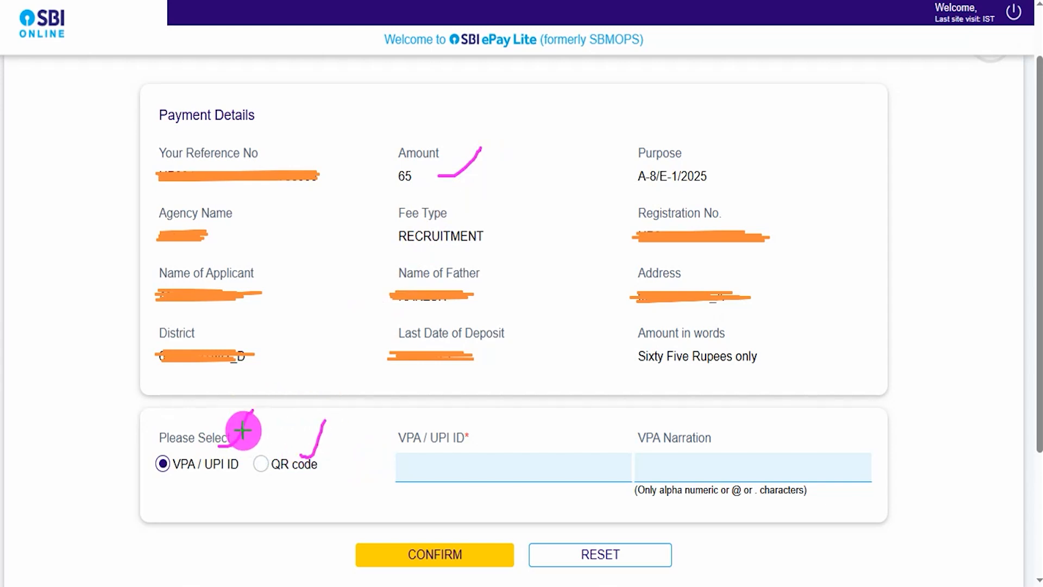
{"action": "left_click_drag", "start_coordinate": [197, 458], "coordinate": [217, 435]}
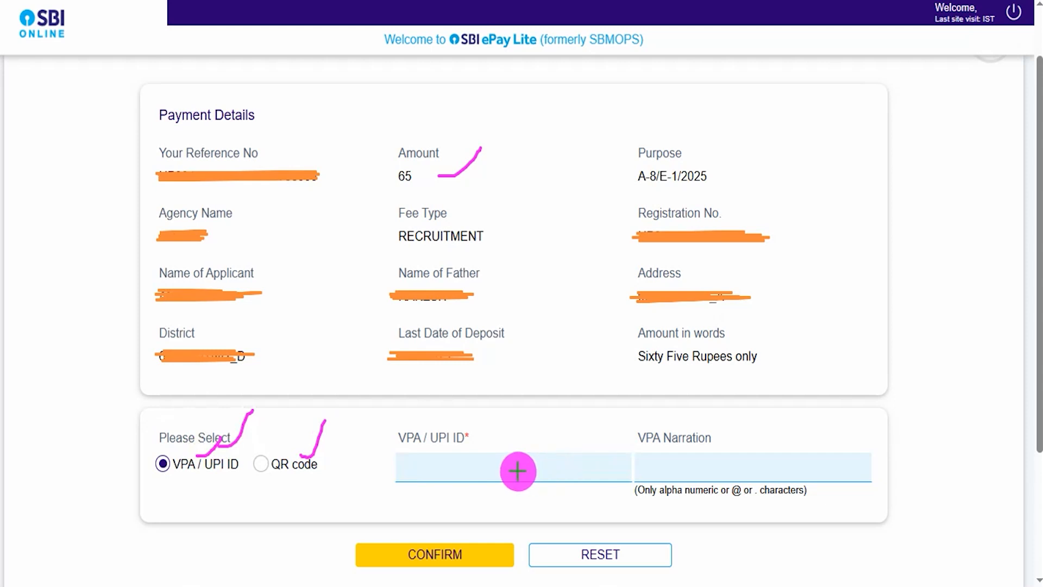
Step: Check-mark the VPA / UPI ID and VPA Narration fields and point an arrow at Confirm
{"action": "left_click_drag", "start_coordinate": [513, 468], "coordinate": [548, 433]}
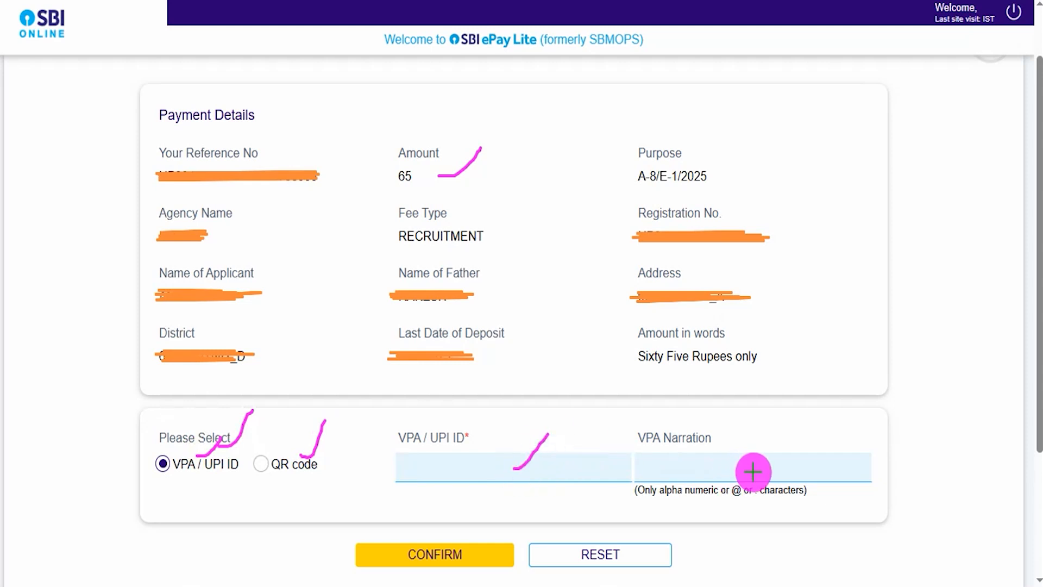
{"action": "left_click_drag", "start_coordinate": [780, 470], "coordinate": [825, 427]}
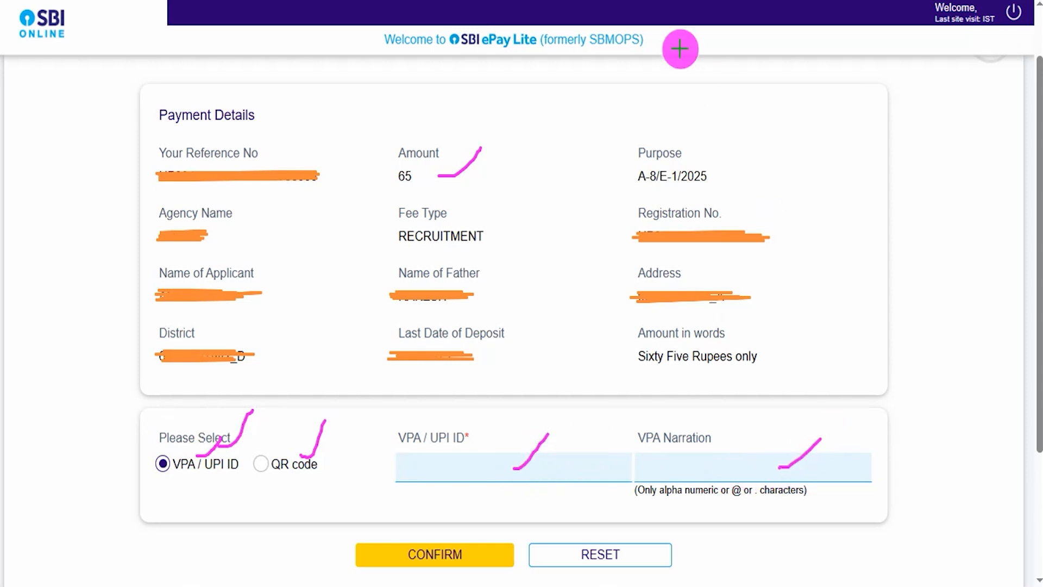
{"action": "left_click_drag", "start_coordinate": [142, 556], "coordinate": [343, 557]}
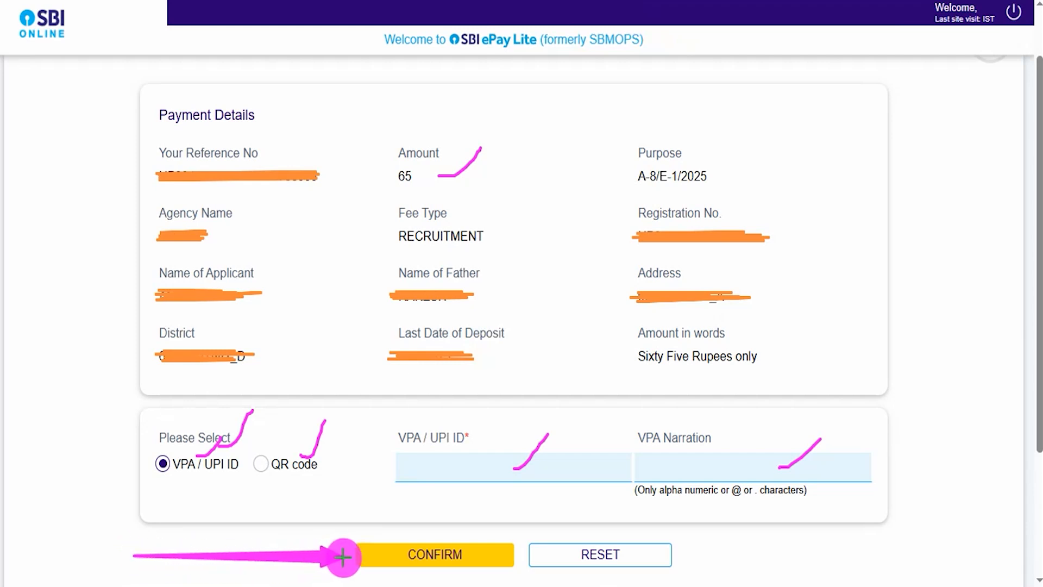
Step: Choose QR code as the UPI payment method and check-mark the QR code on the Remittance Information Form
{"action": "left_click", "coordinate": [276, 465]}
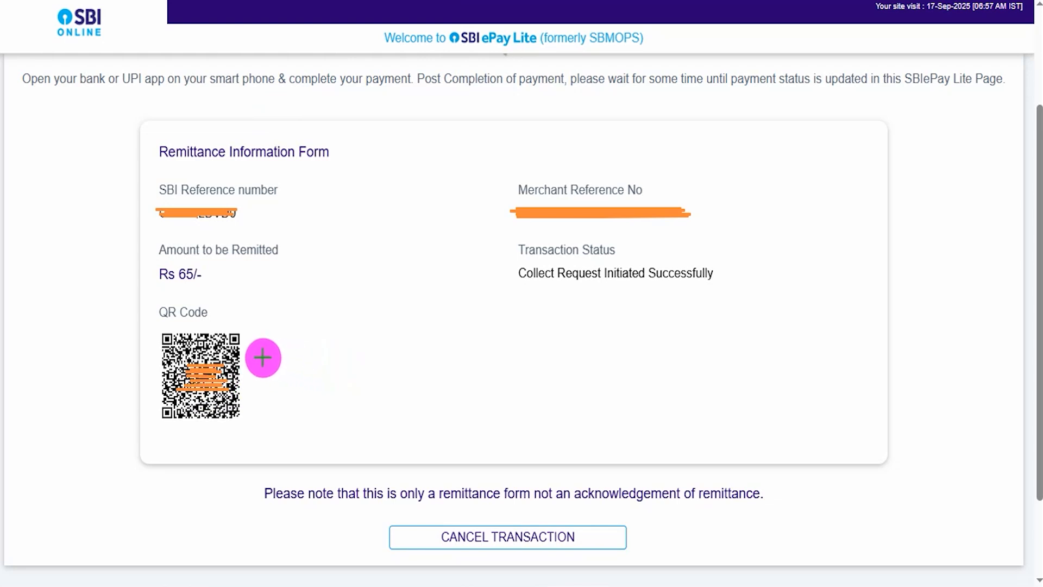
{"action": "left_click_drag", "start_coordinate": [262, 358], "coordinate": [316, 304]}
{"action": "left_click_drag", "start_coordinate": [265, 387], "coordinate": [344, 354]}
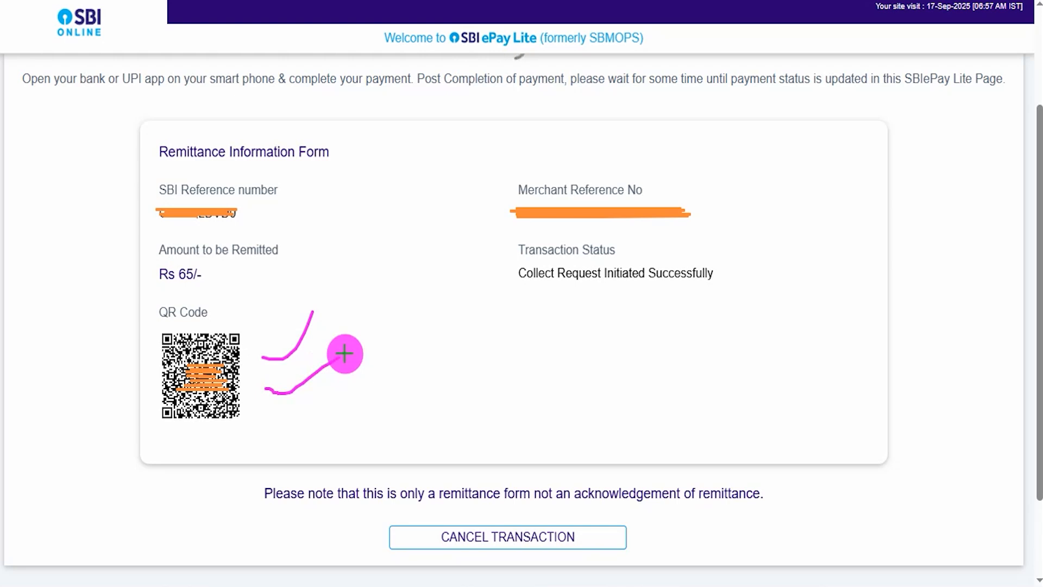
{"action": "left_click_drag", "start_coordinate": [272, 410], "coordinate": [342, 383]}
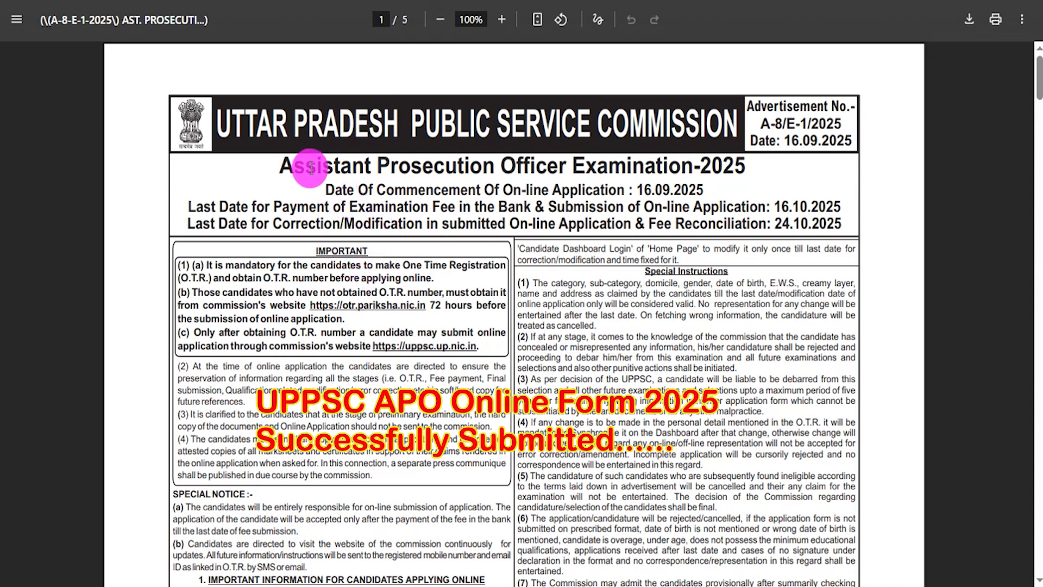
{"action": "left_click_drag", "start_coordinate": [305, 166], "coordinate": [554, 166]}
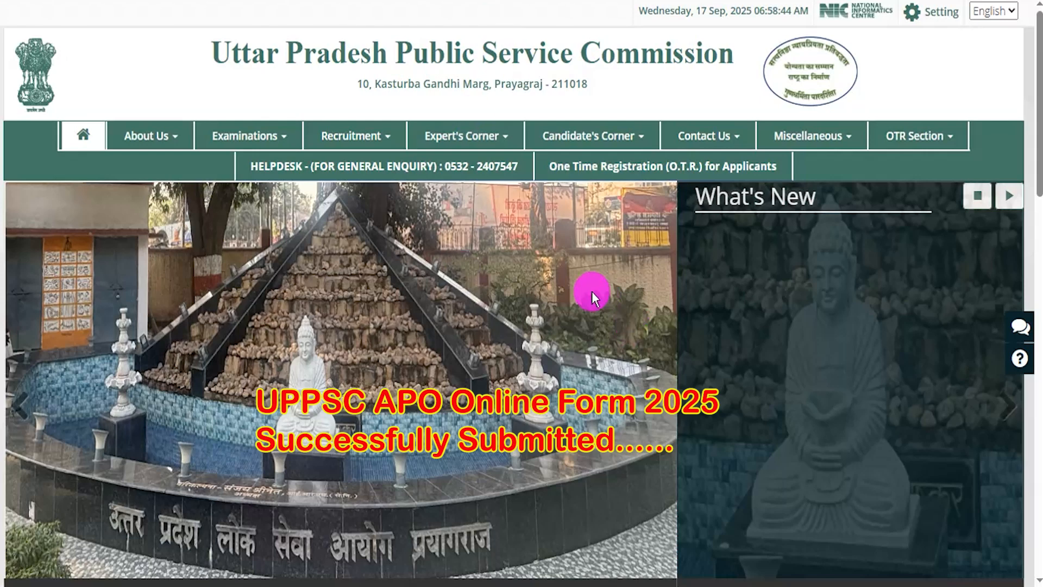
{"action": "left_click", "coordinate": [1009, 410]}
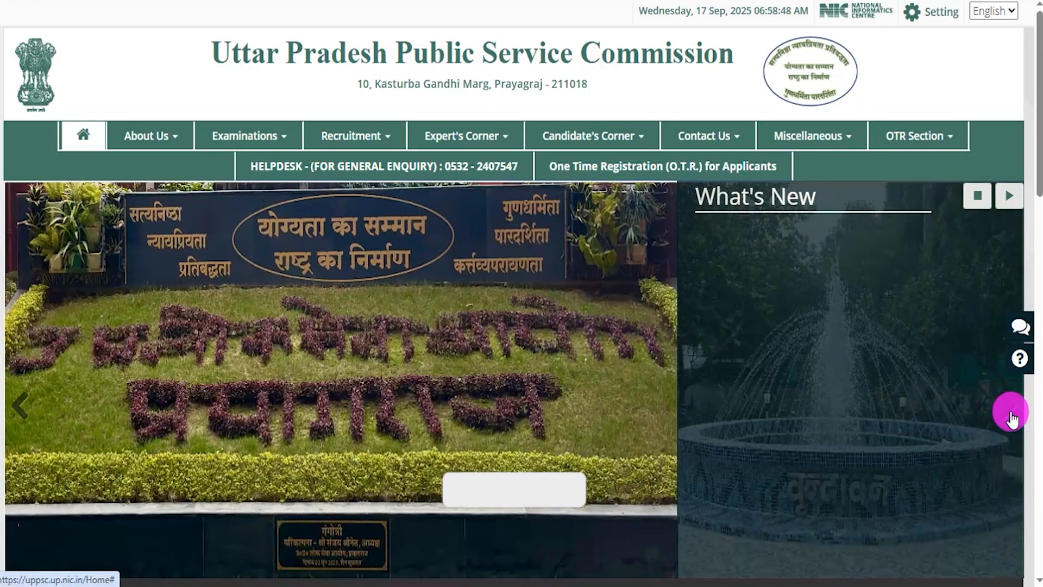
{"action": "left_click", "coordinate": [1010, 412]}
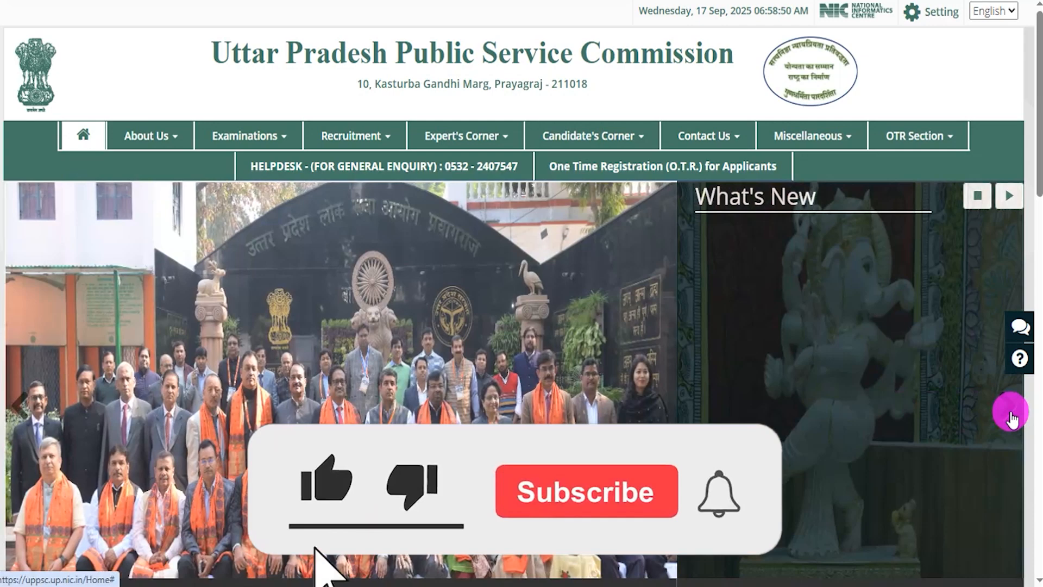
{"action": "left_click", "coordinate": [1010, 411]}
{"action": "left_click", "coordinate": [1010, 412]}
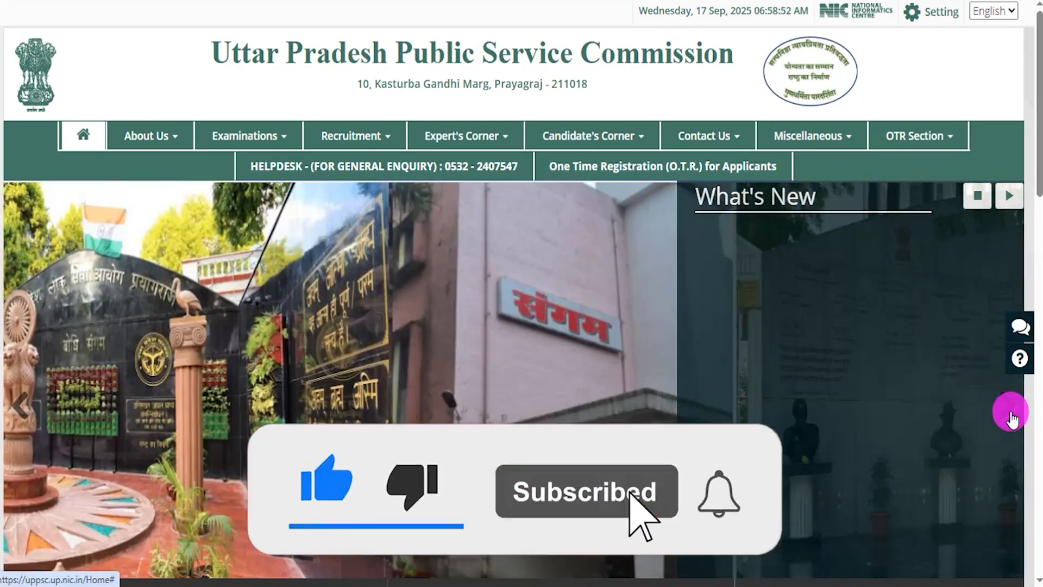
{"action": "left_click", "coordinate": [1011, 412]}
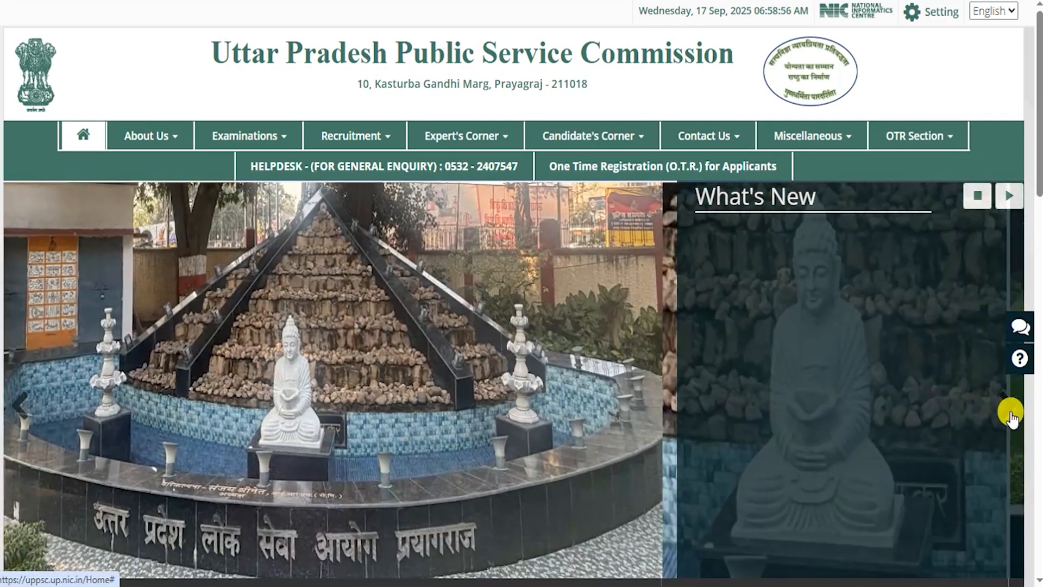
{"action": "left_click", "coordinate": [1010, 412]}
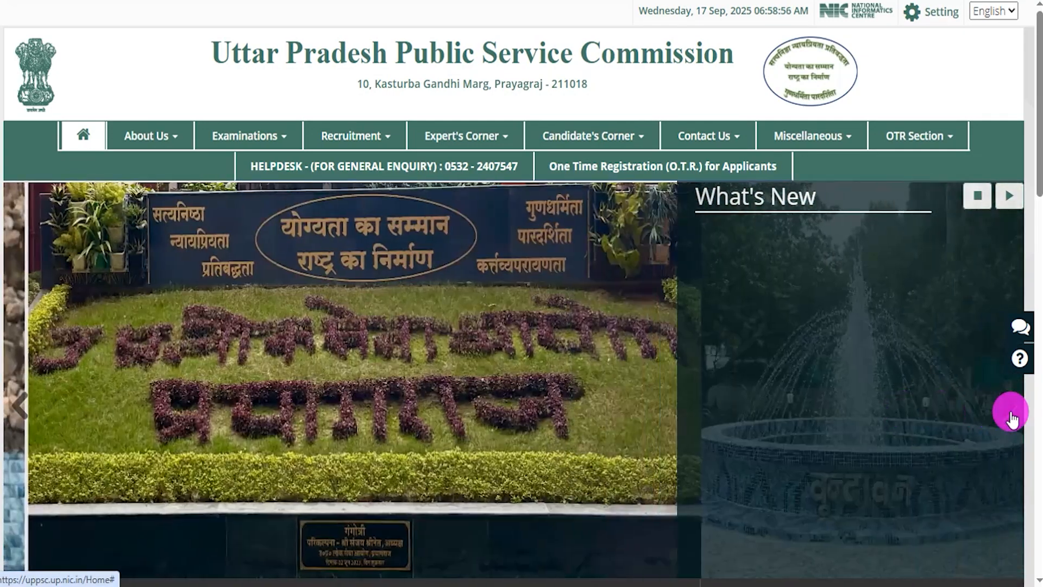